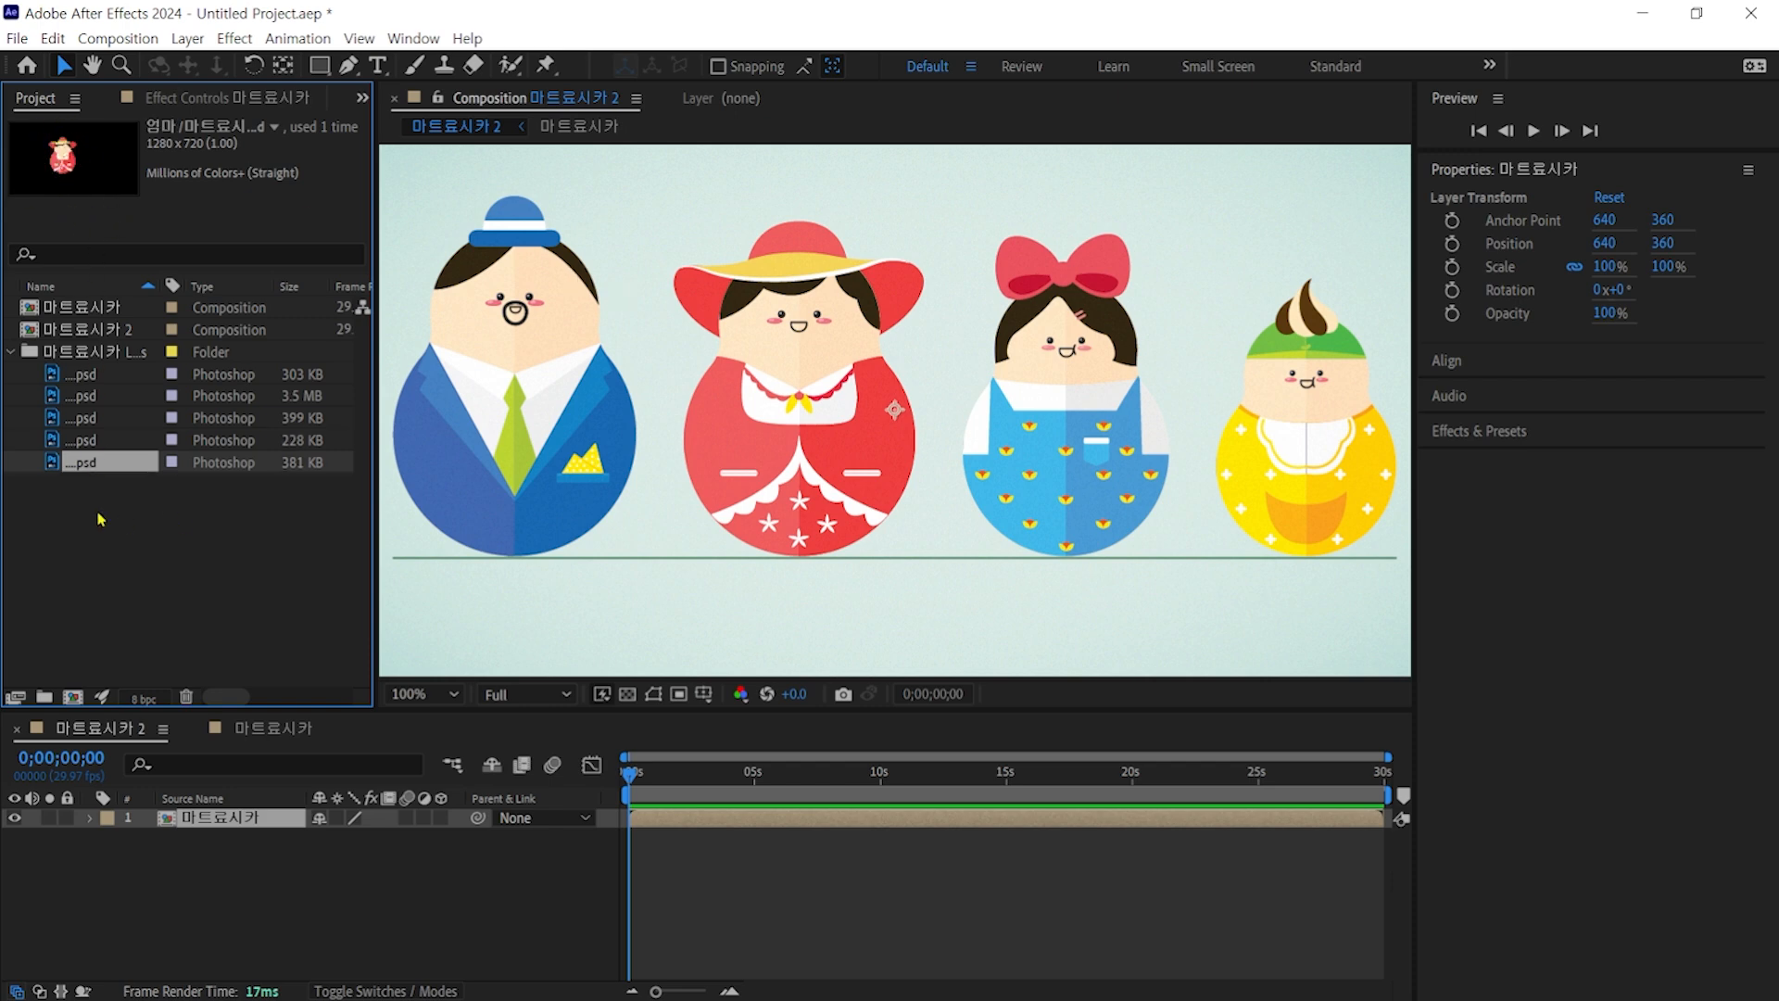
Step: Add the 엄마 (mother) image to the 마트료시카 2 composition and move it to about 481, 487, in front of the original dolls
drag(84, 466, 695, 556)
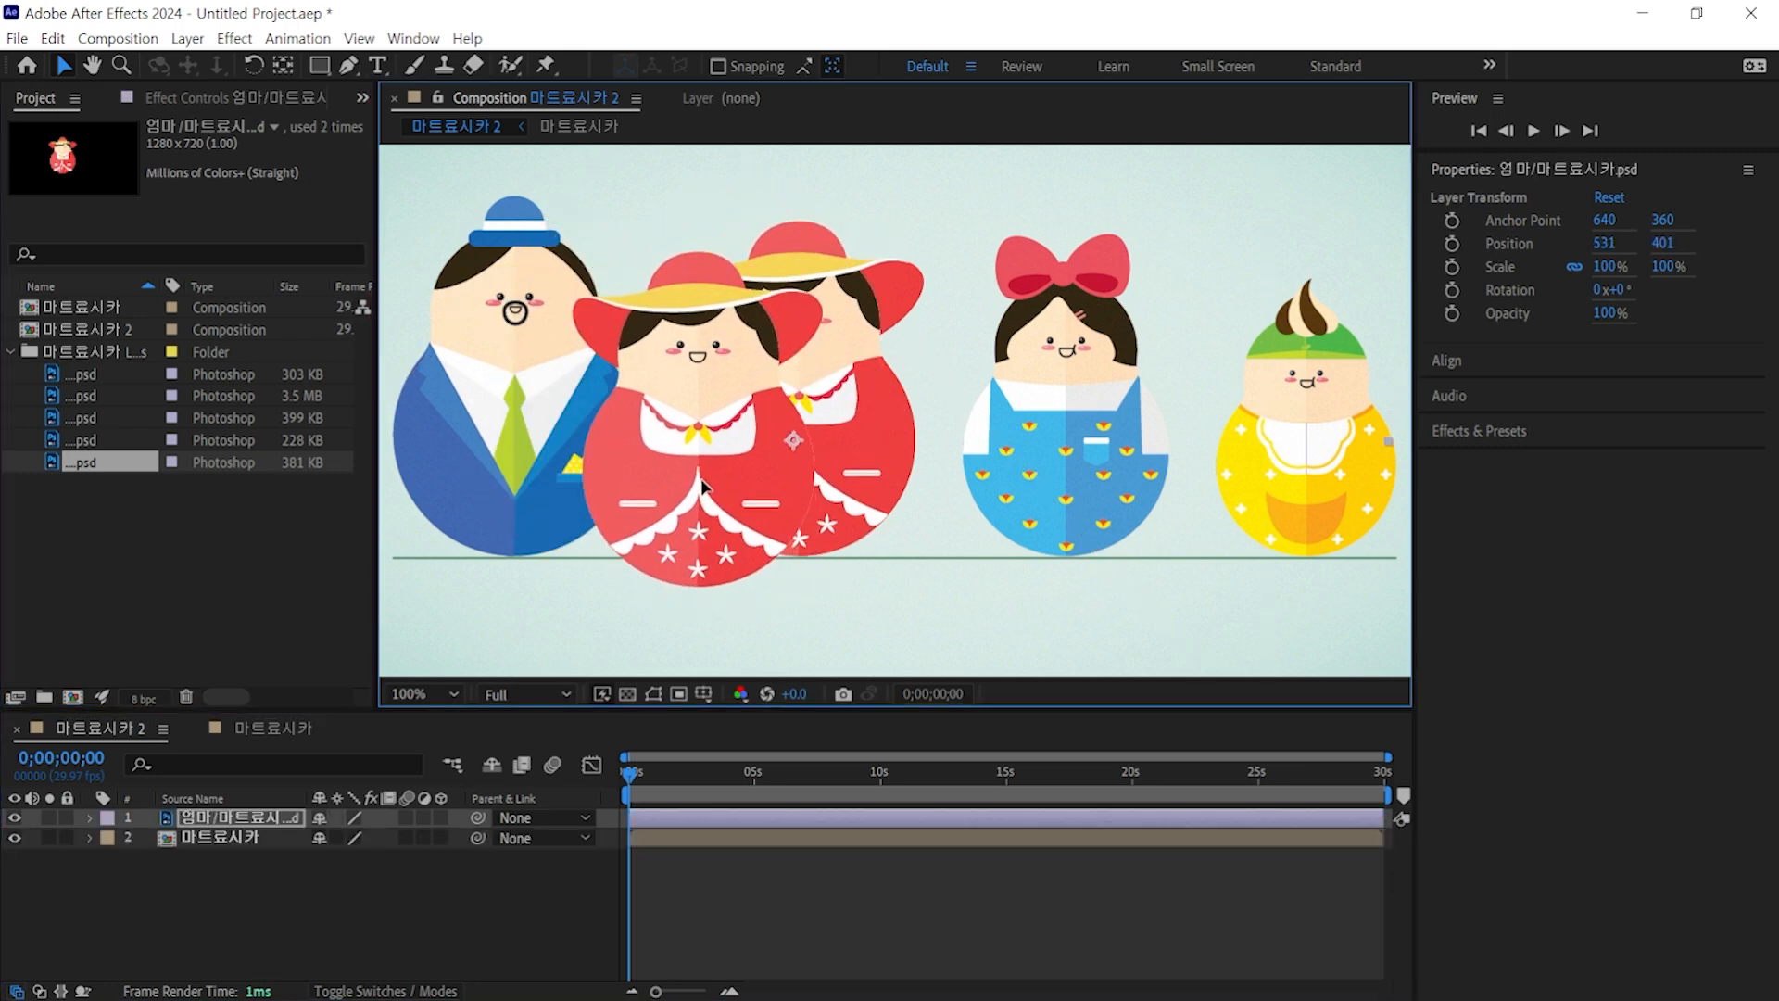
click(15, 838)
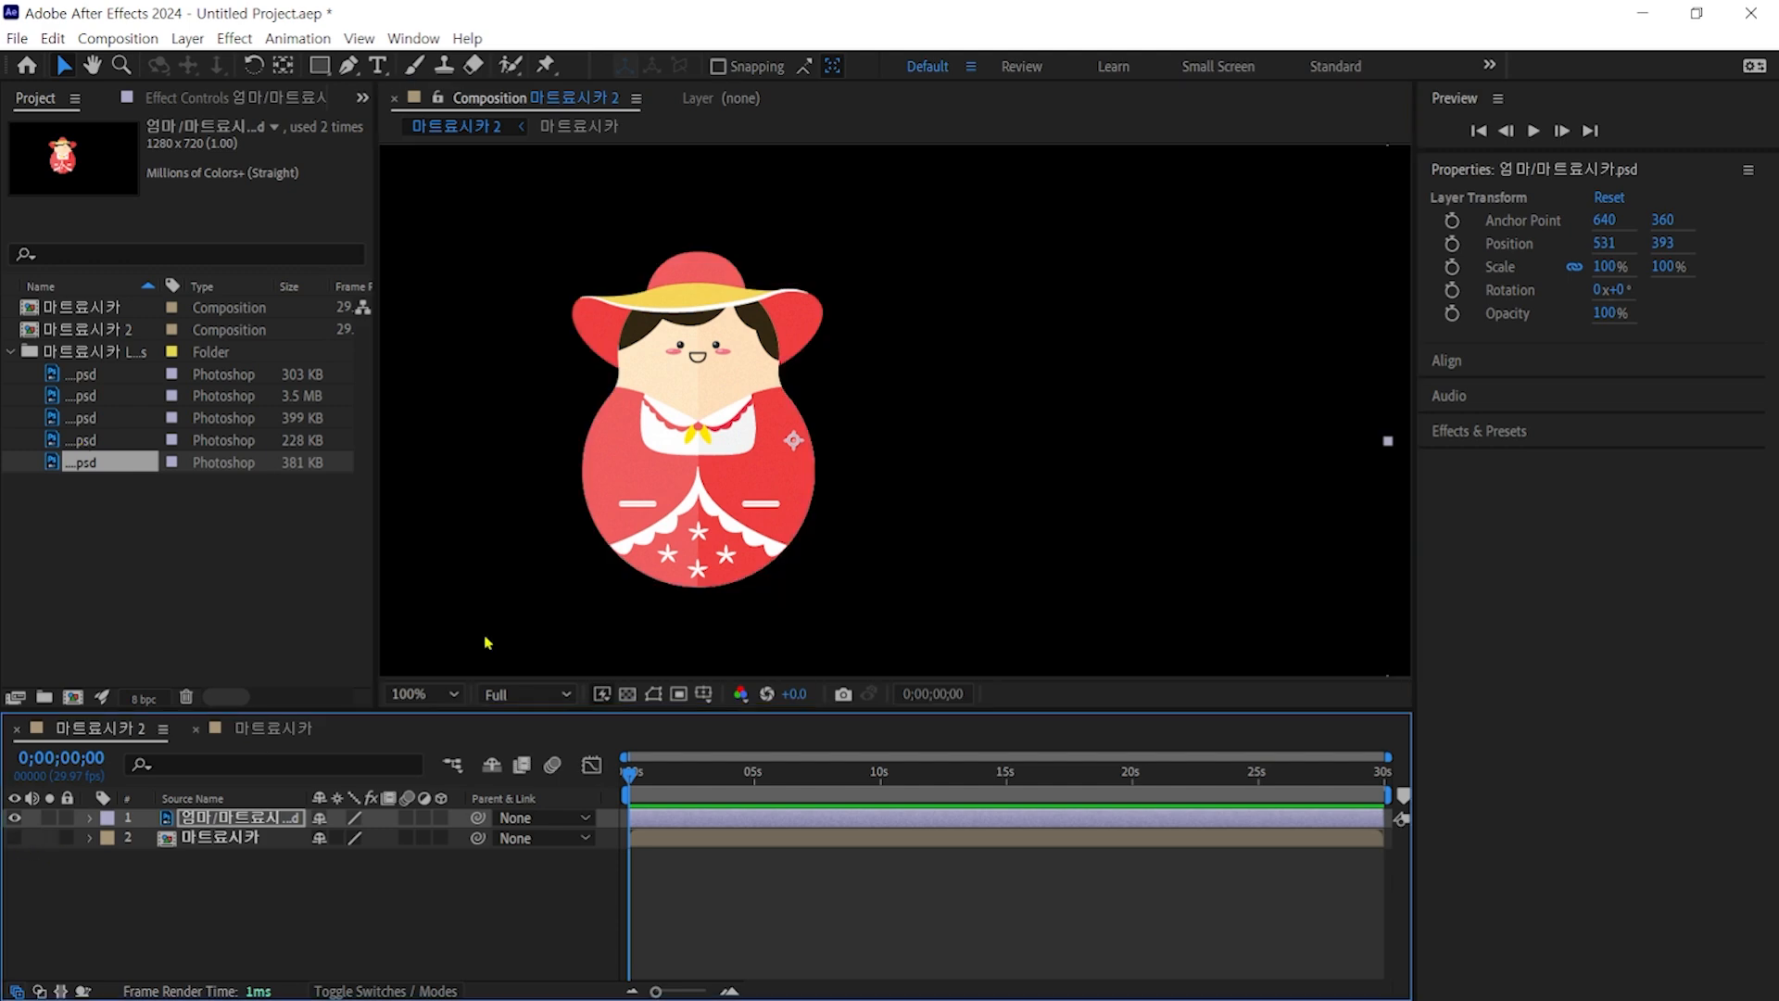
drag(700, 500, 693, 509)
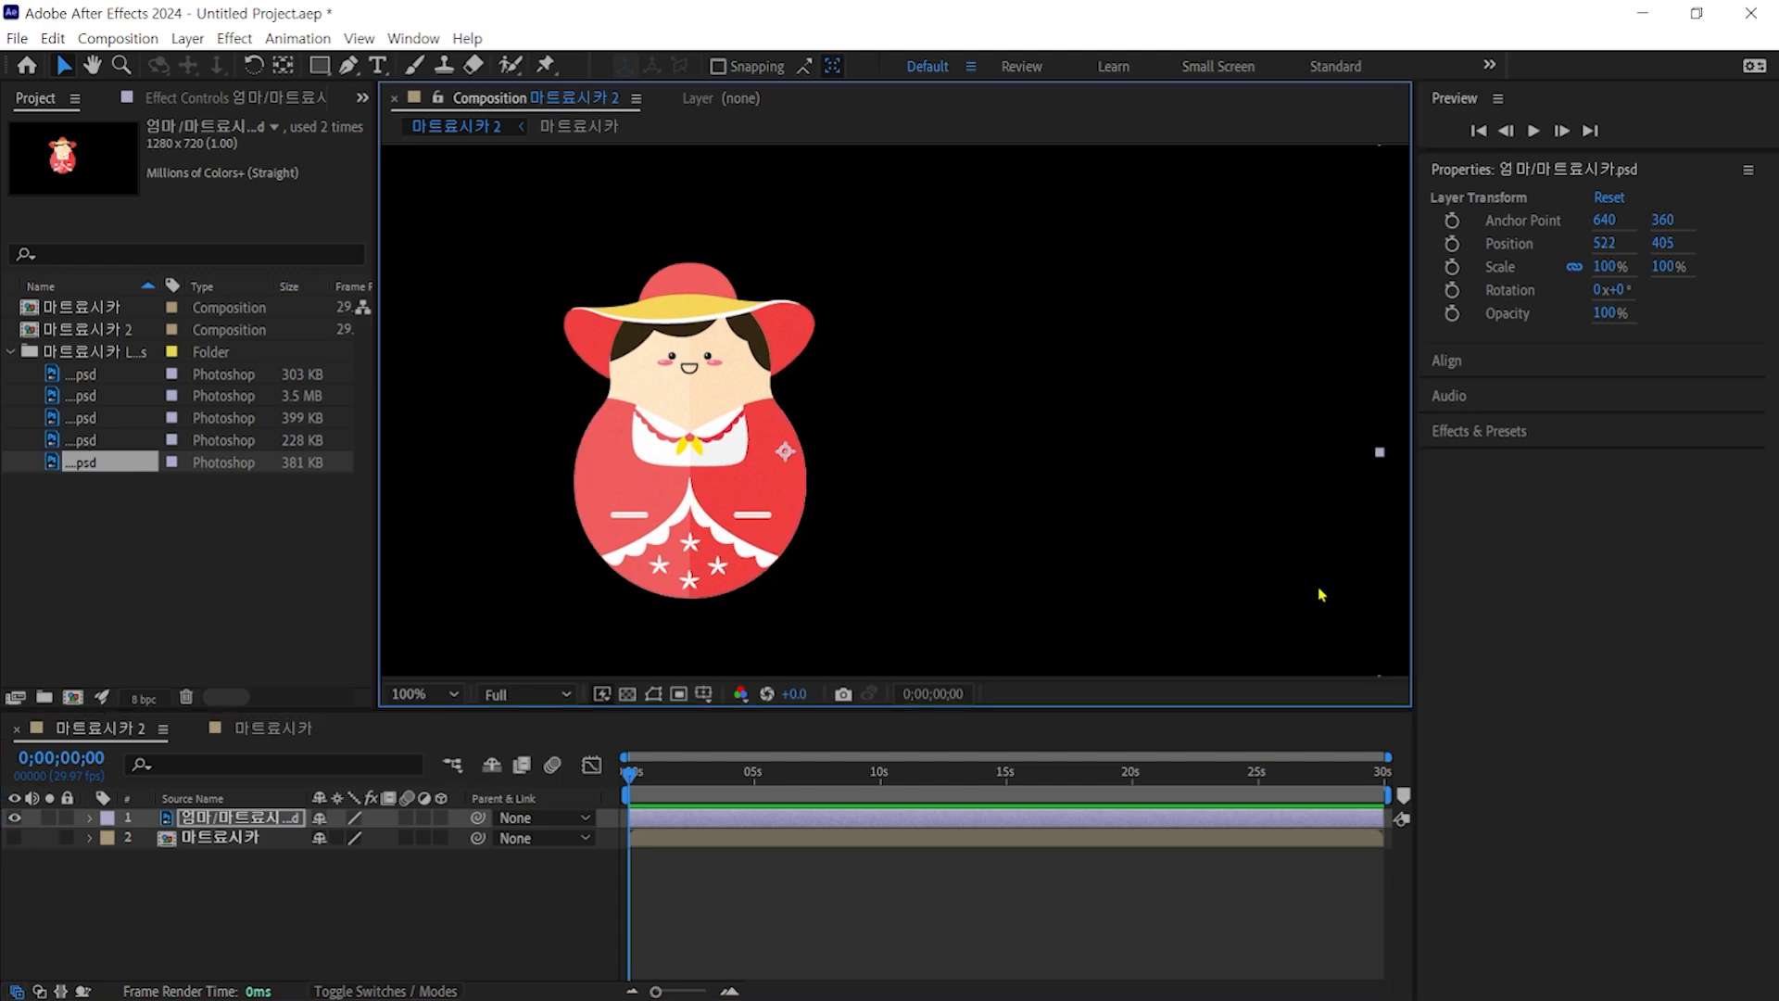
click(449, 693)
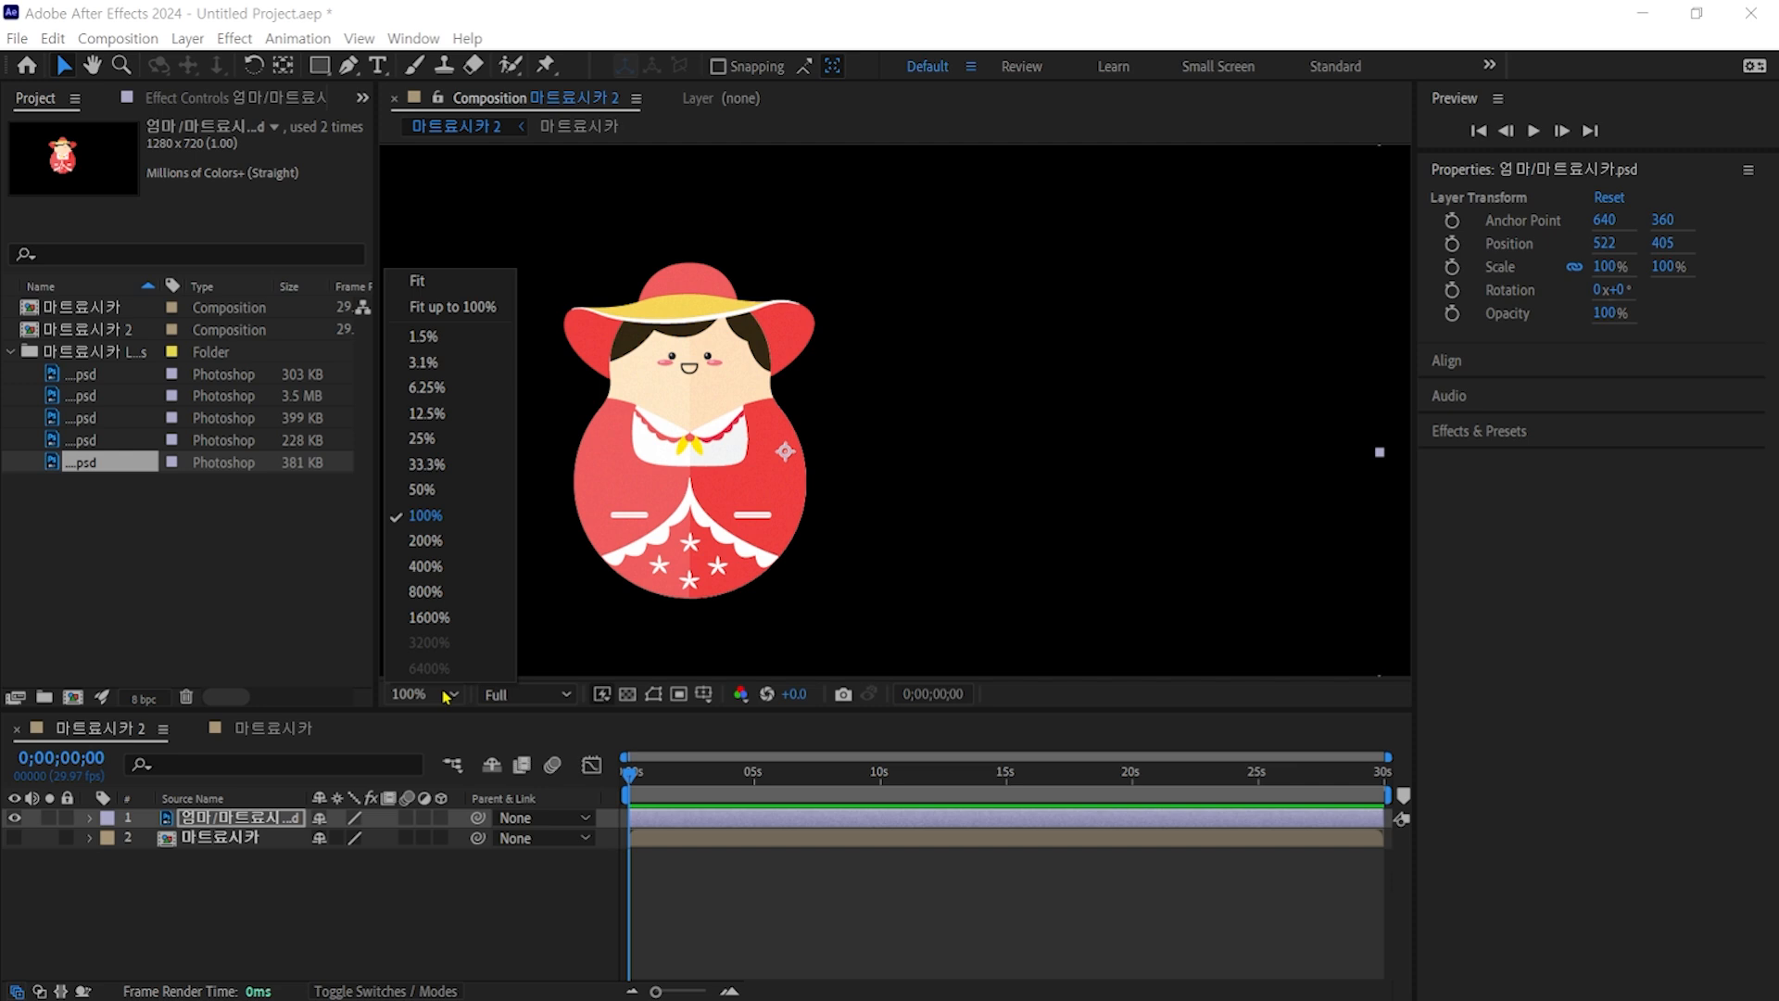
click(428, 438)
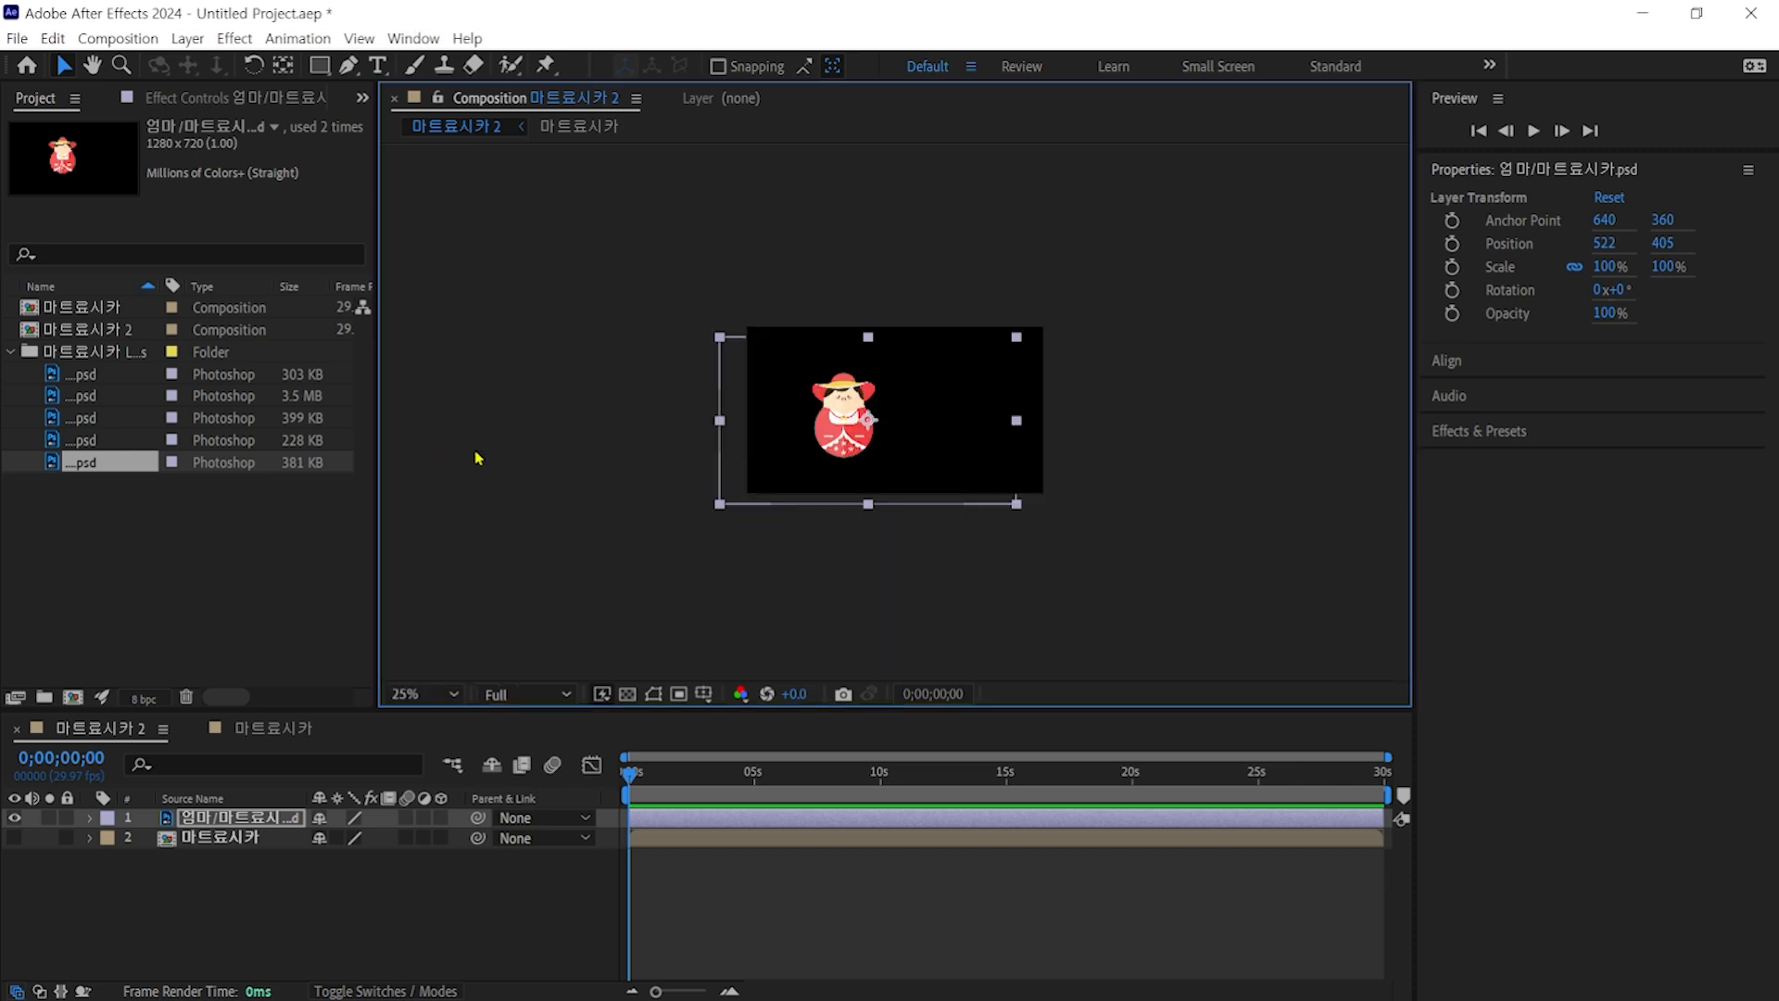
drag(830, 427, 980, 410)
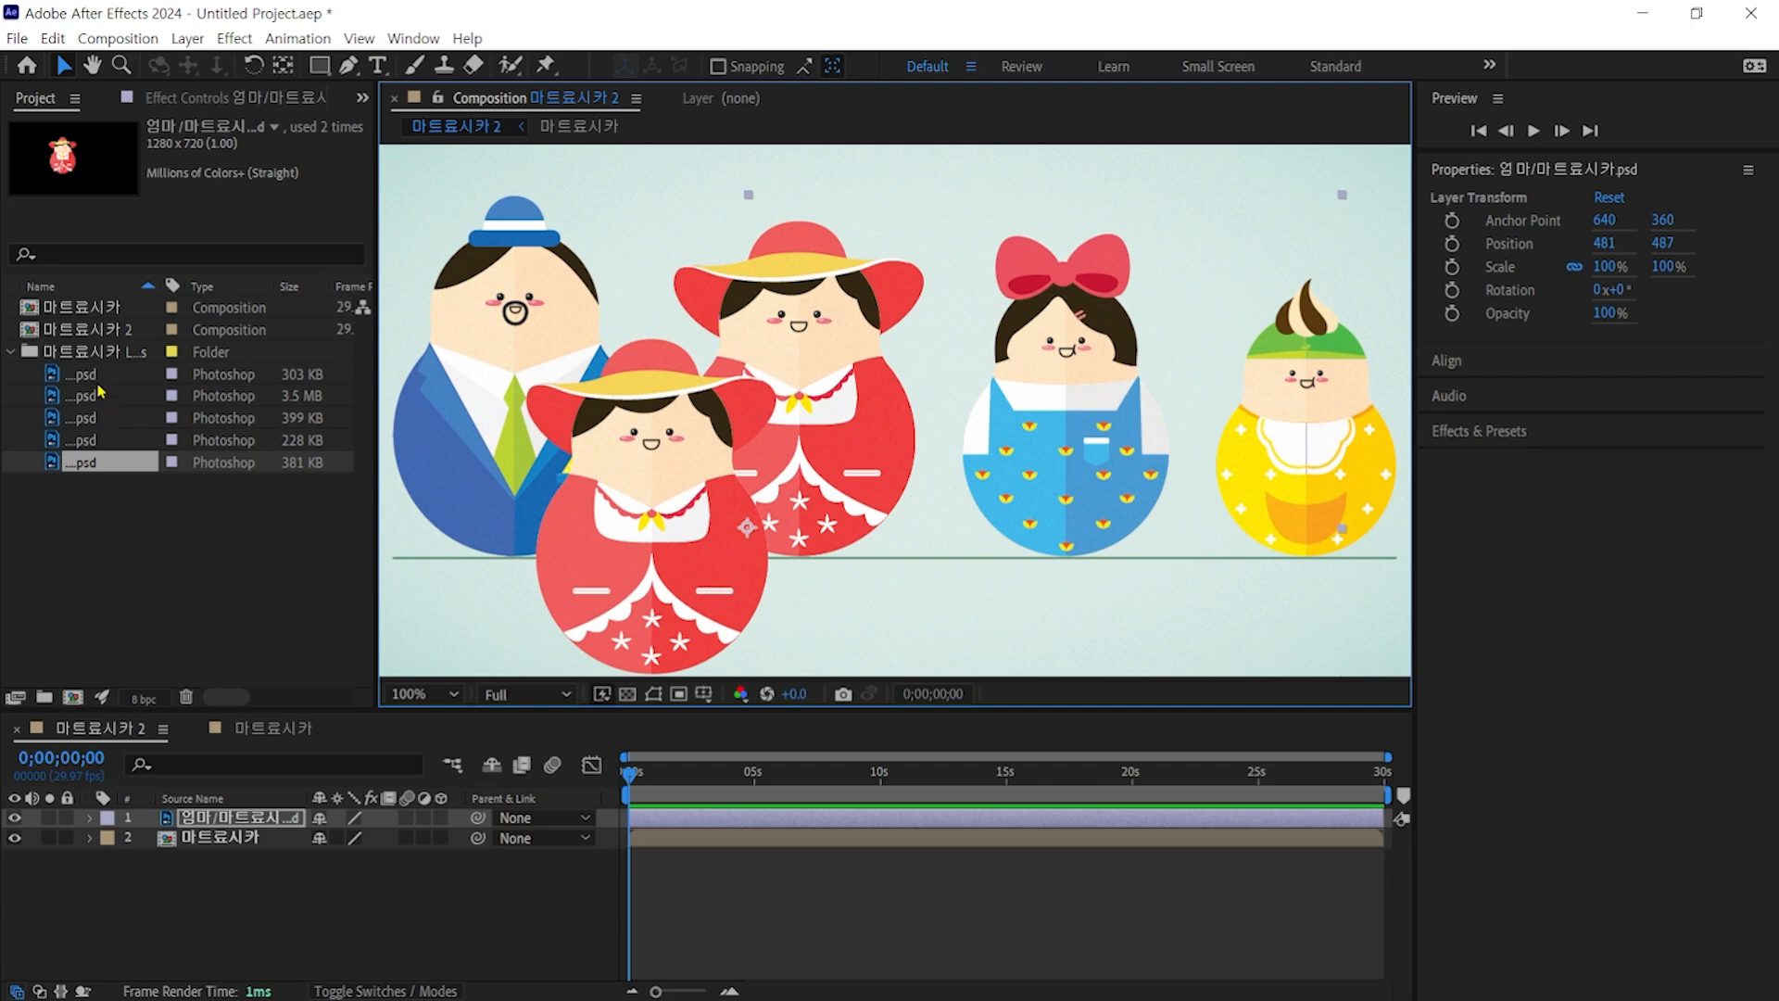
Step: Add the 딸 (daughter) image as the topmost layer and move it to about 494, 496
click(103, 375)
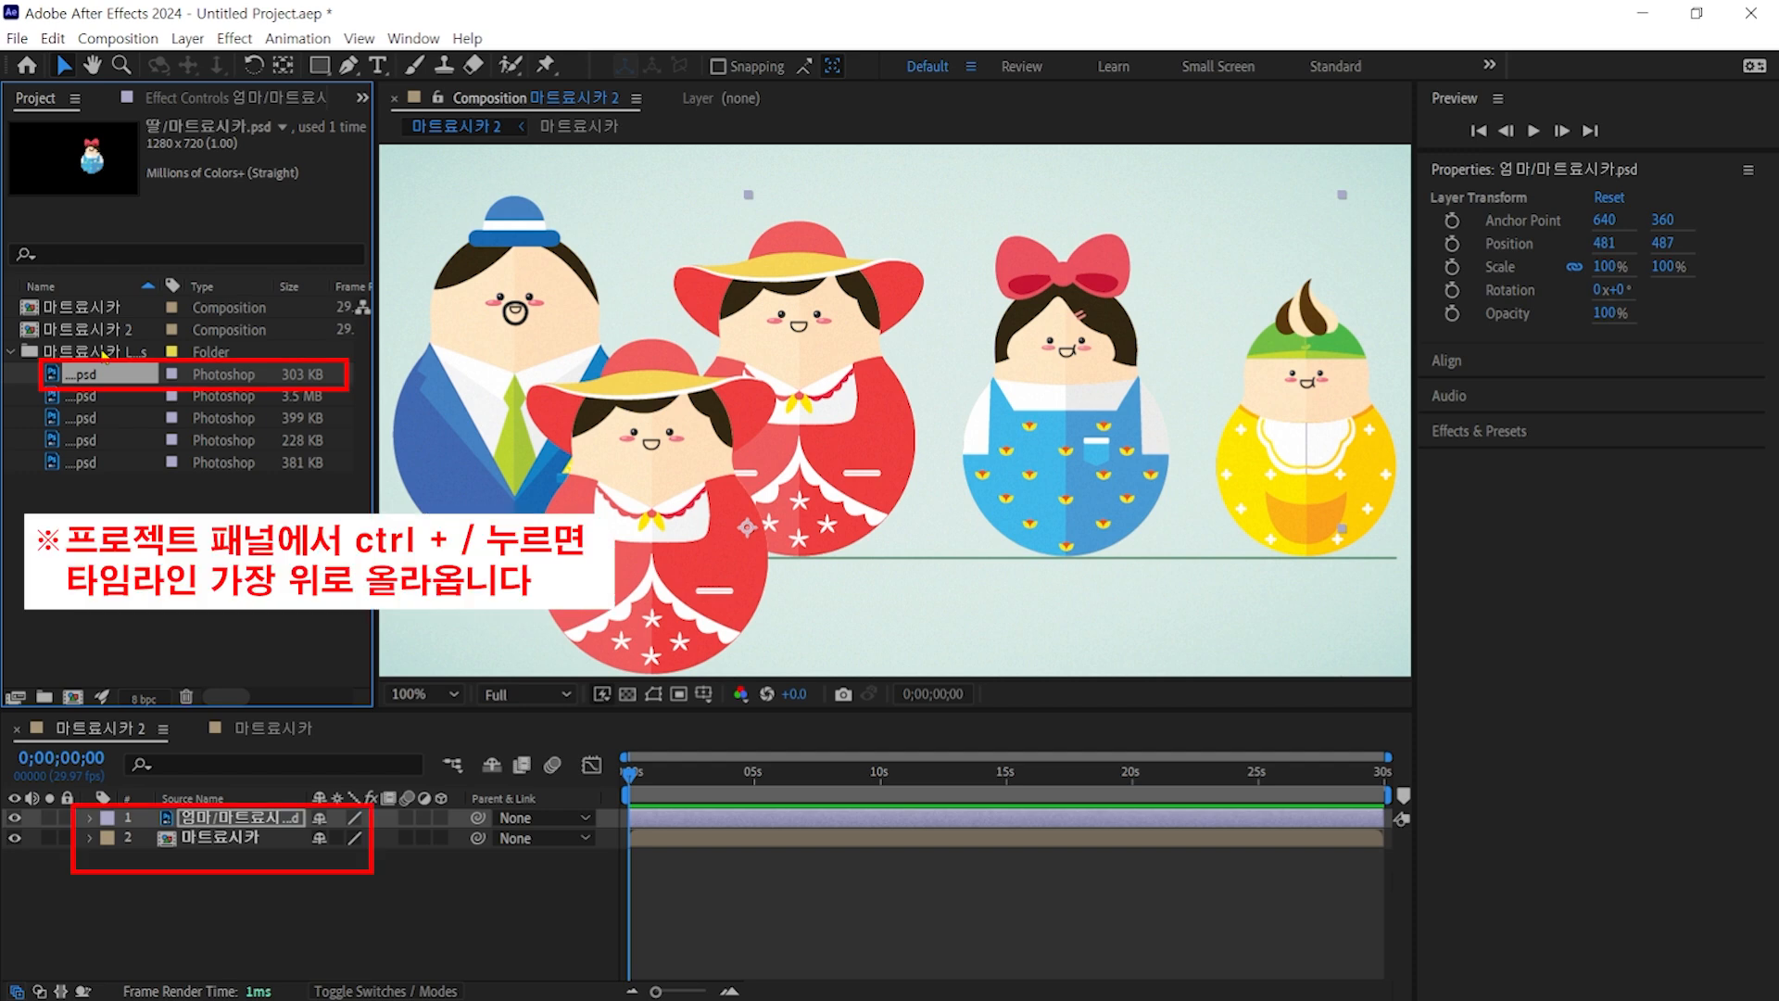
key(ctrl+slash)
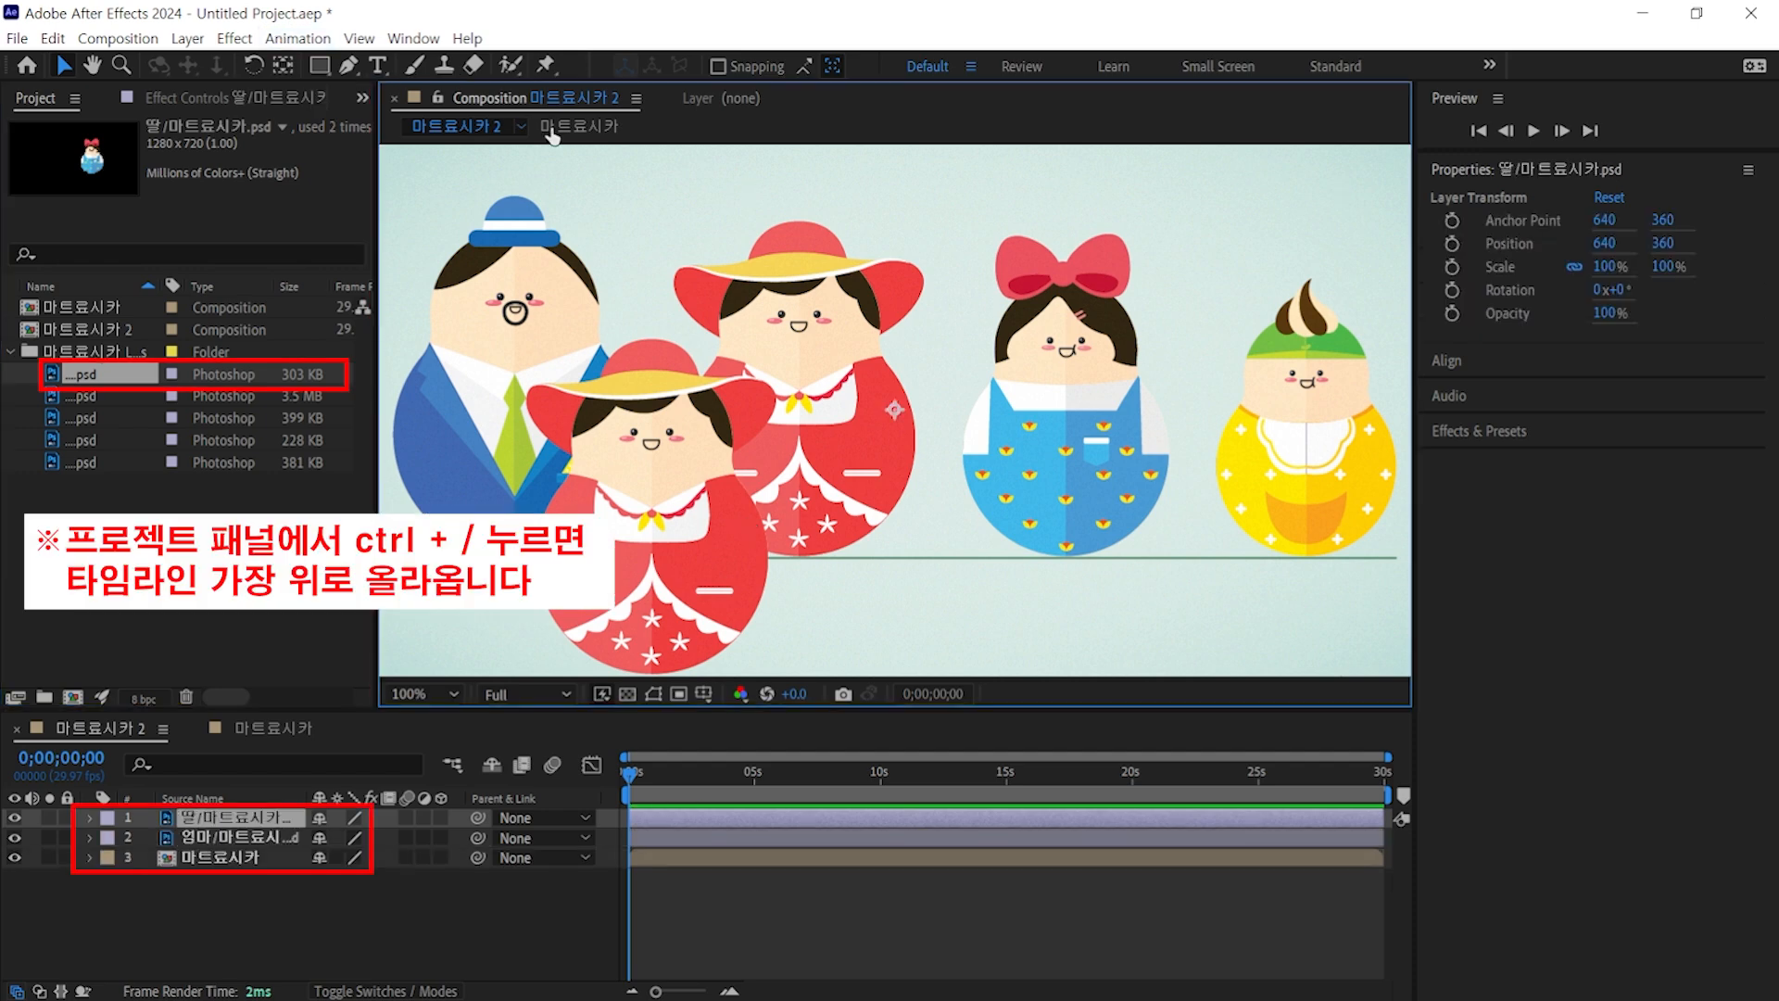
drag(1058, 473, 919, 594)
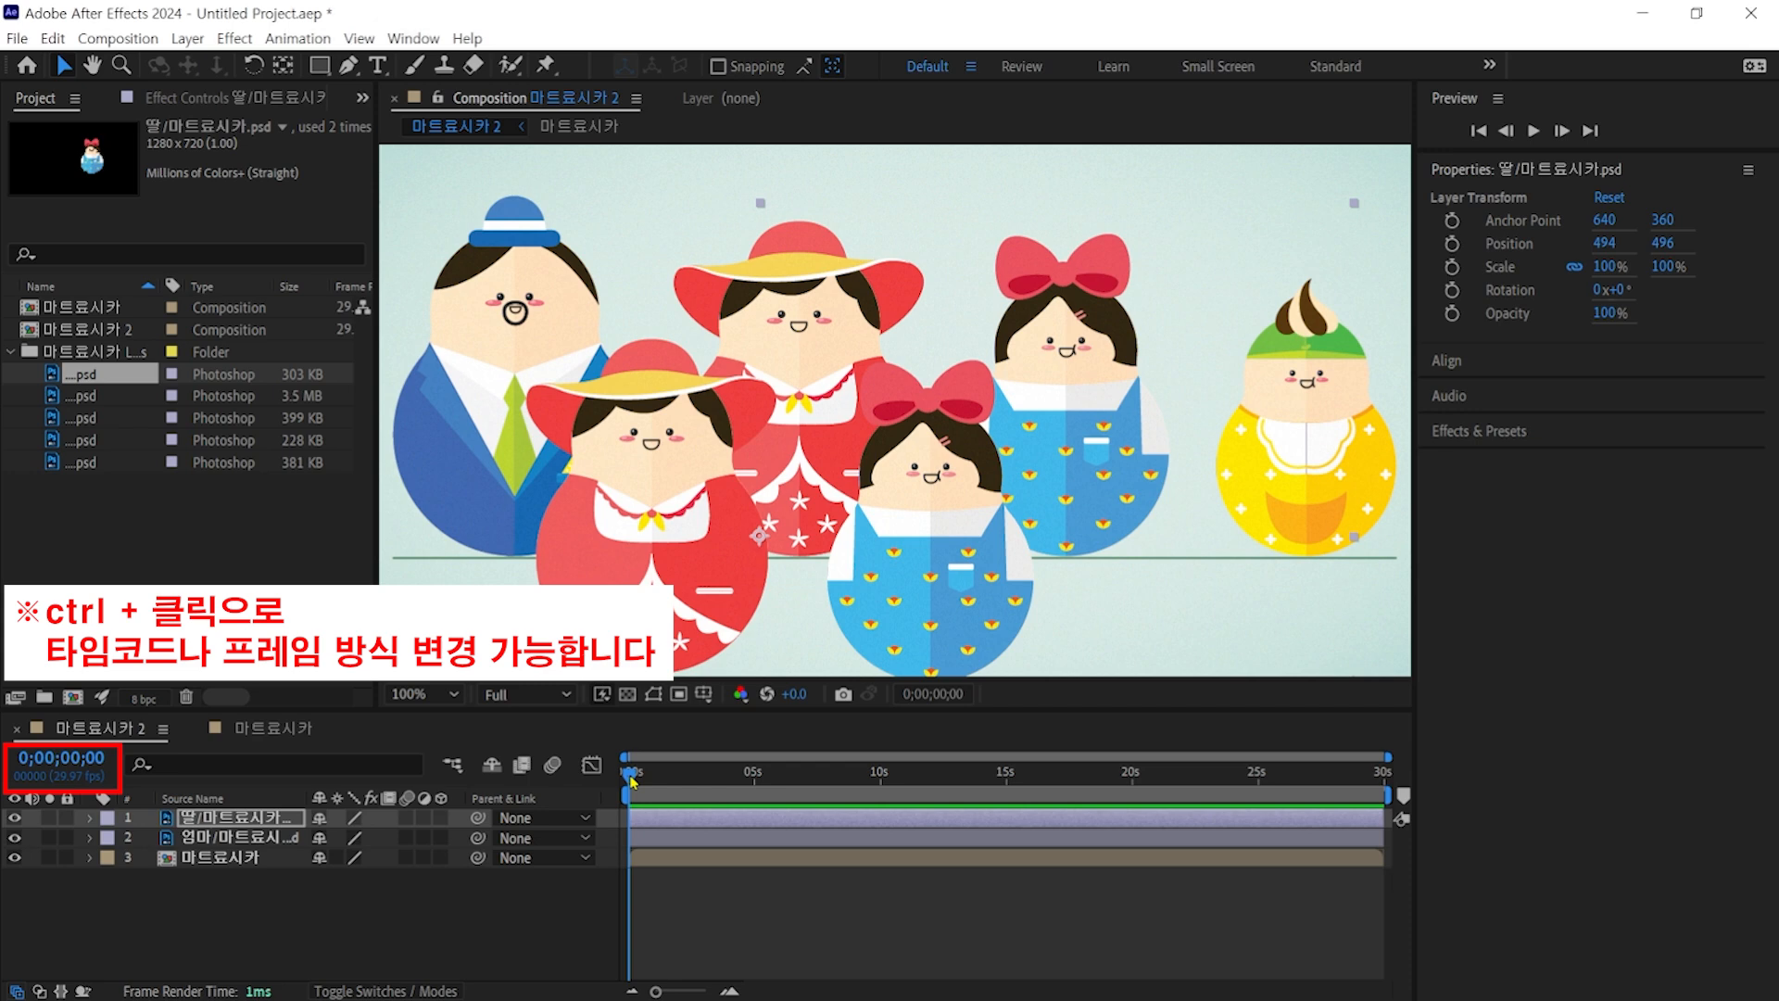
Step: Move the current time to about 0;00;06;19, and switch the time display to frames and back to timecode
drag(633, 780, 797, 779)
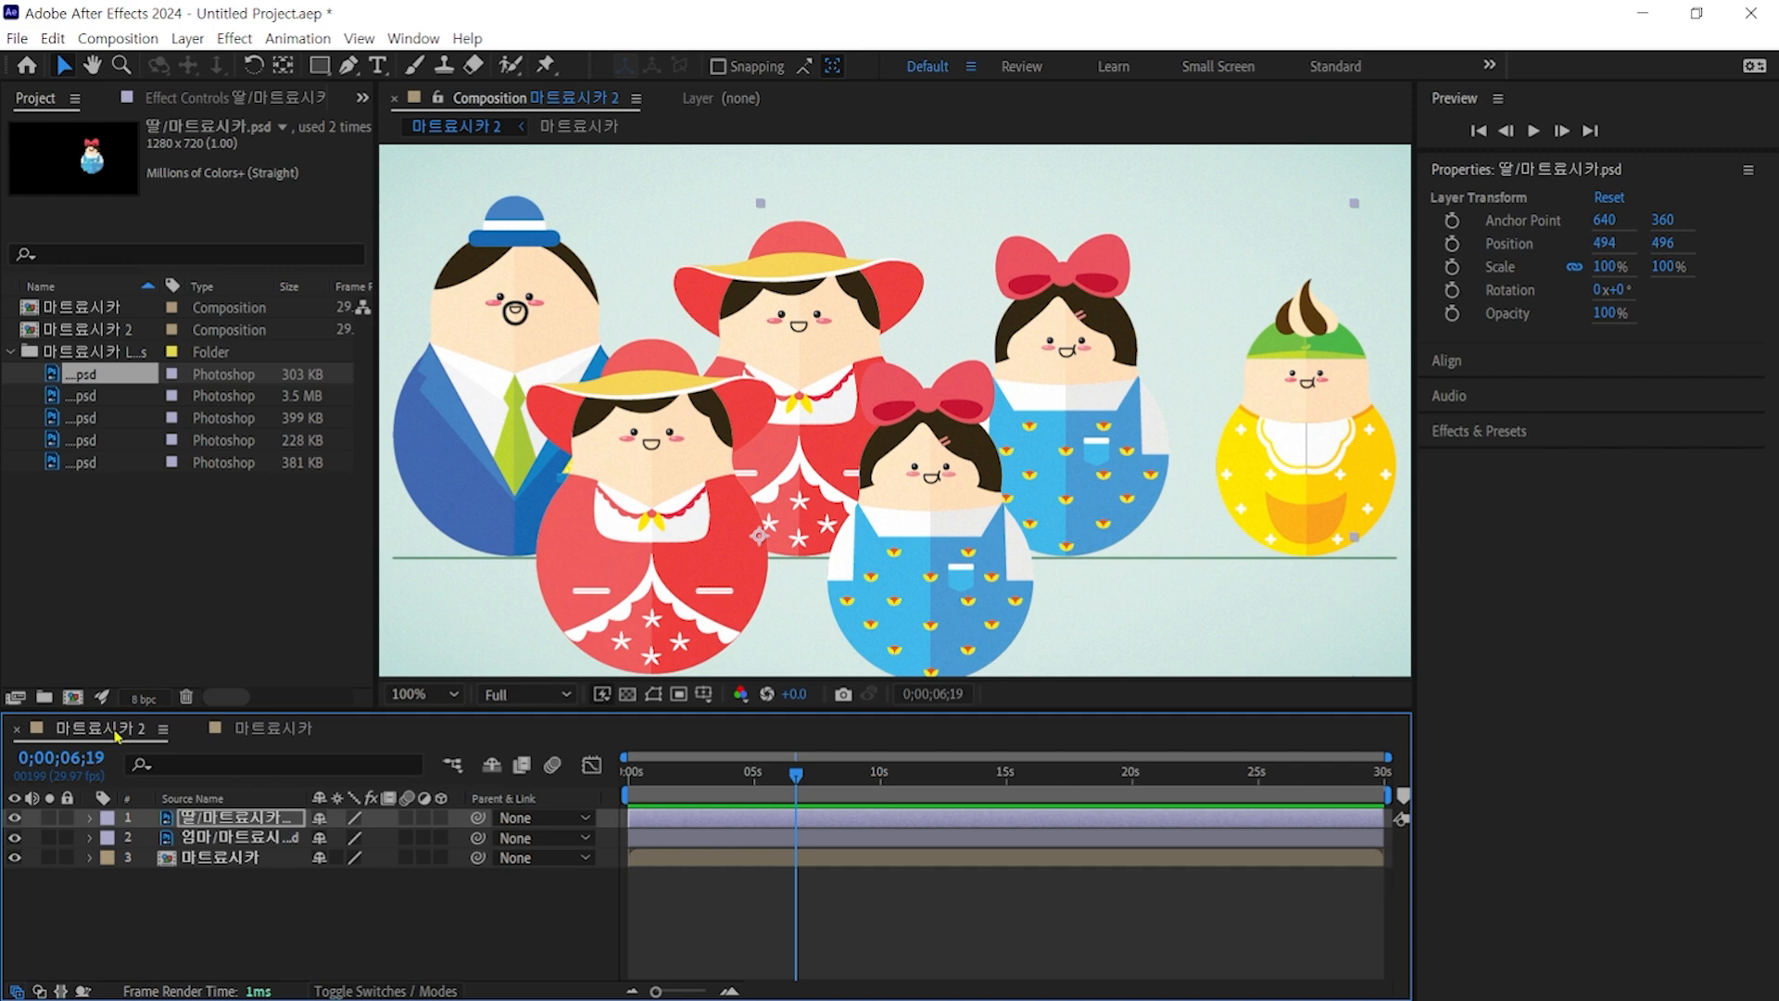
ctrl+click(74, 762)
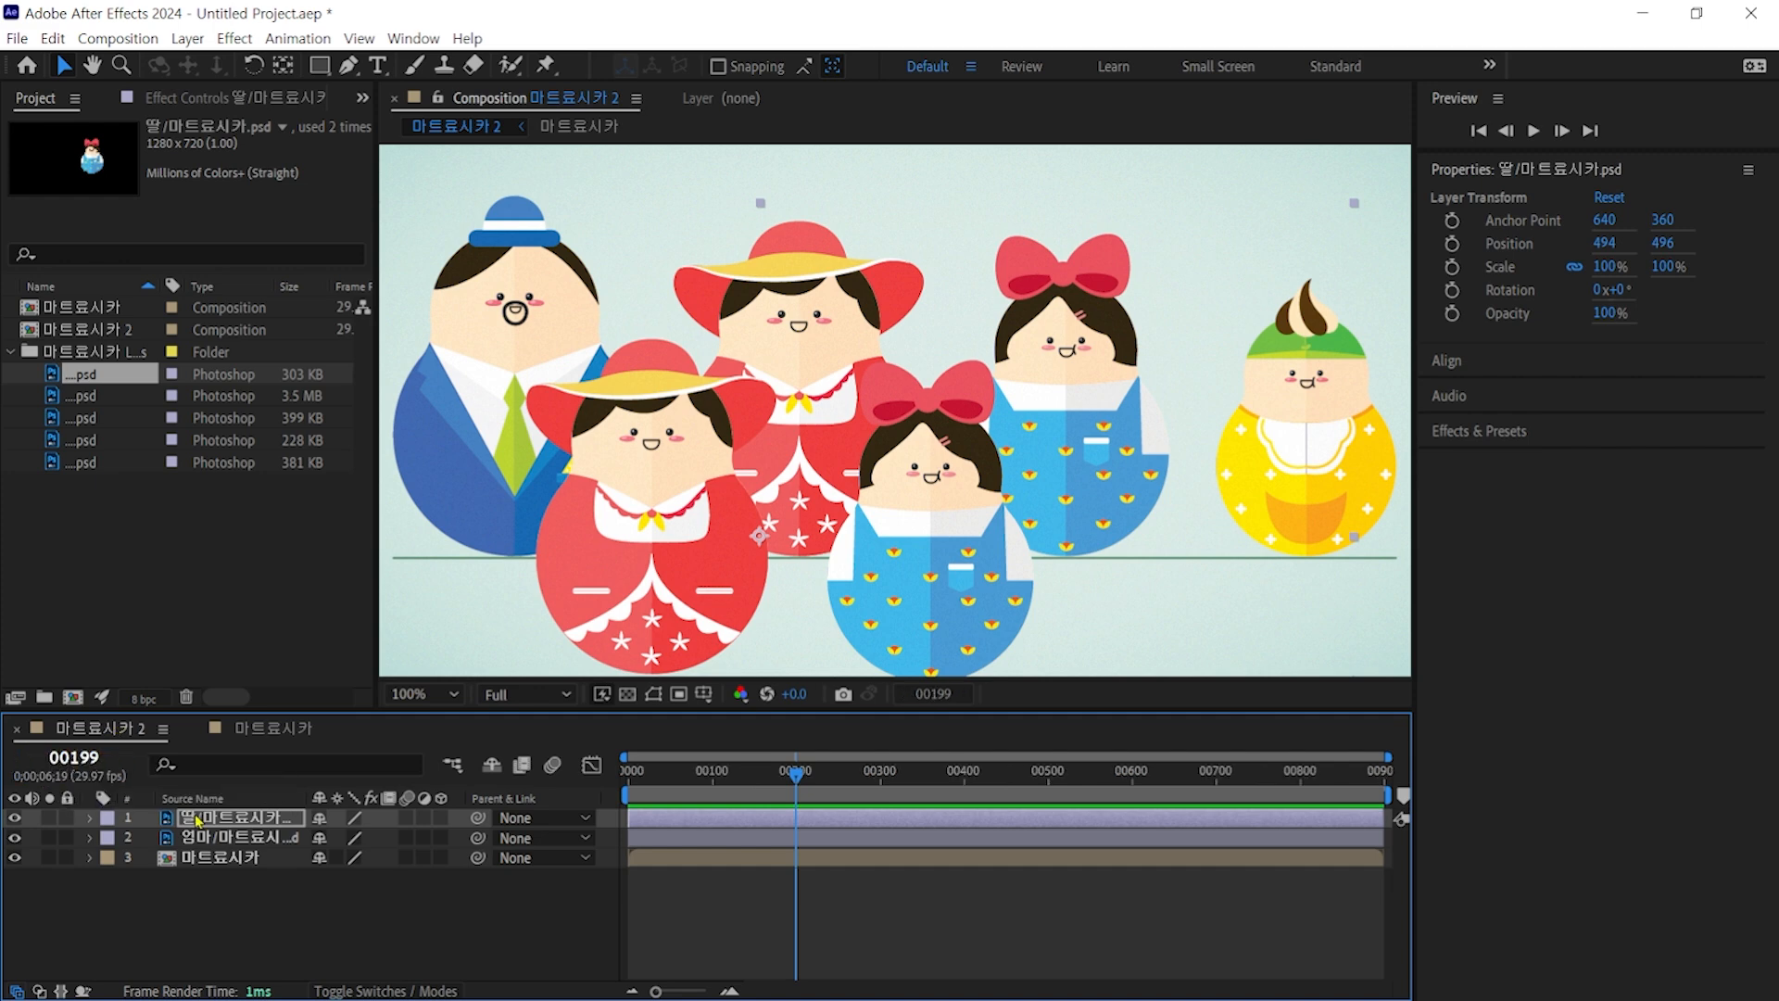
ctrl+click(78, 758)
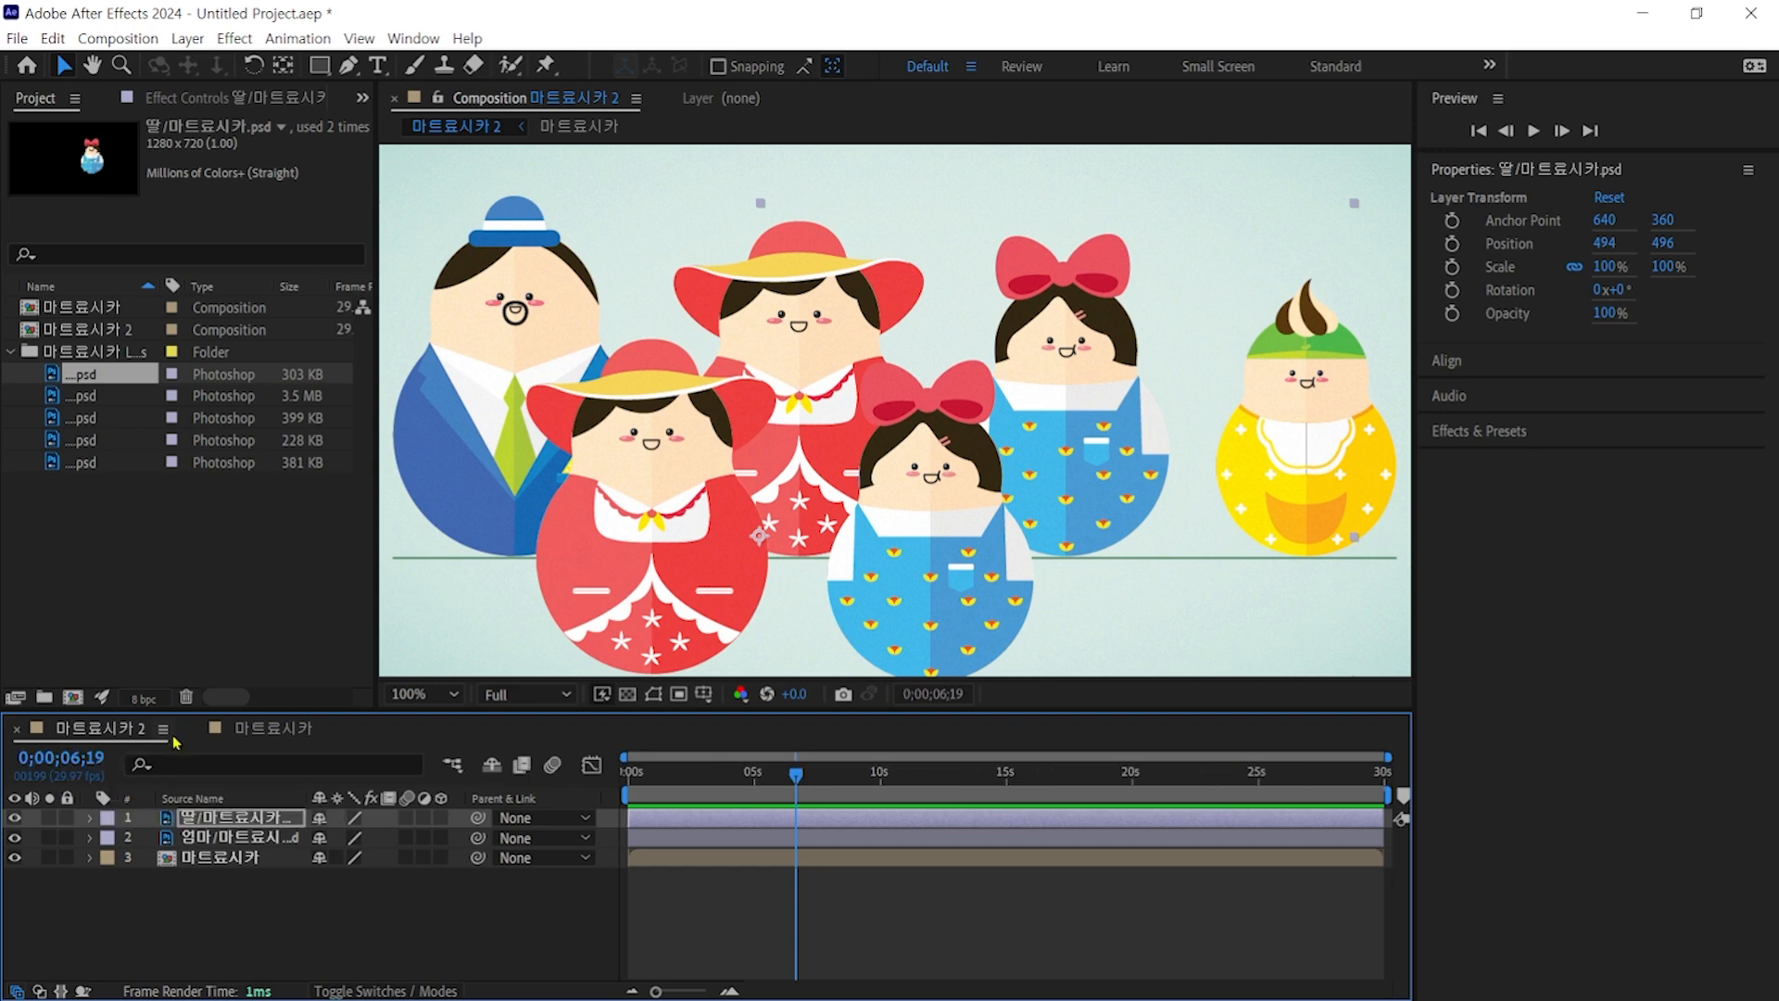
Step: Look at the timeline's suggested search terms and the mini-flowchart of the 마트료시카 2 composition
click(142, 762)
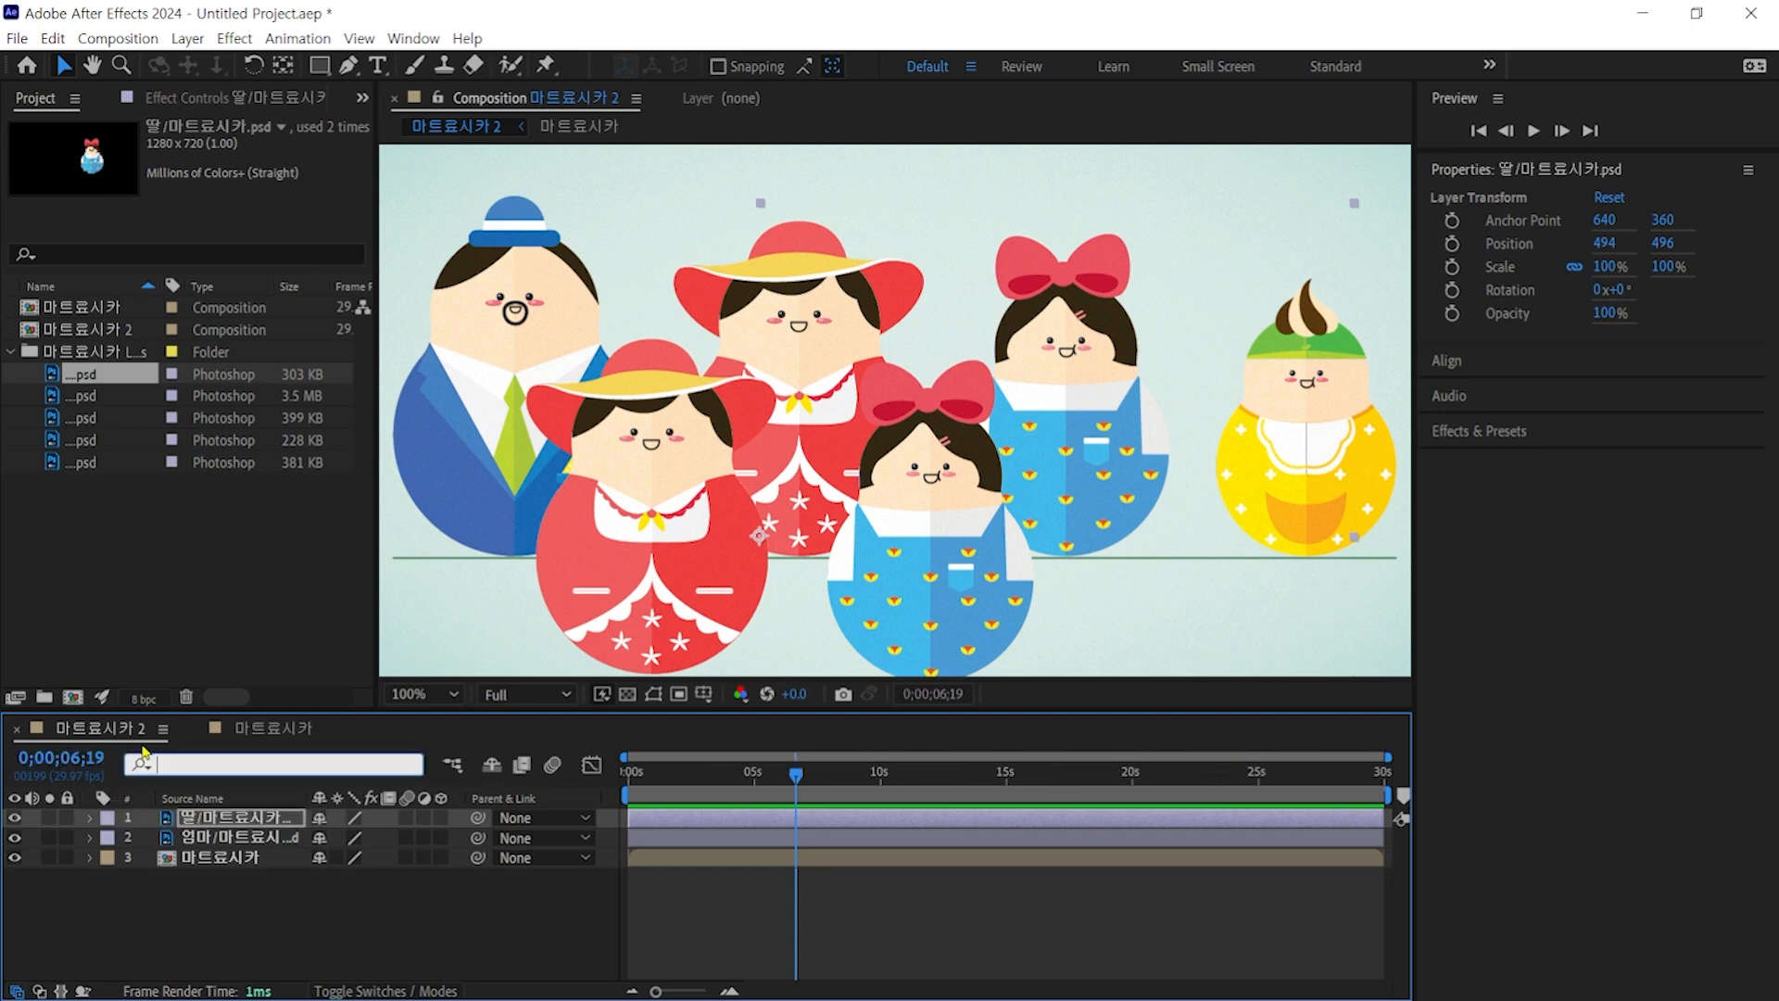
click(415, 906)
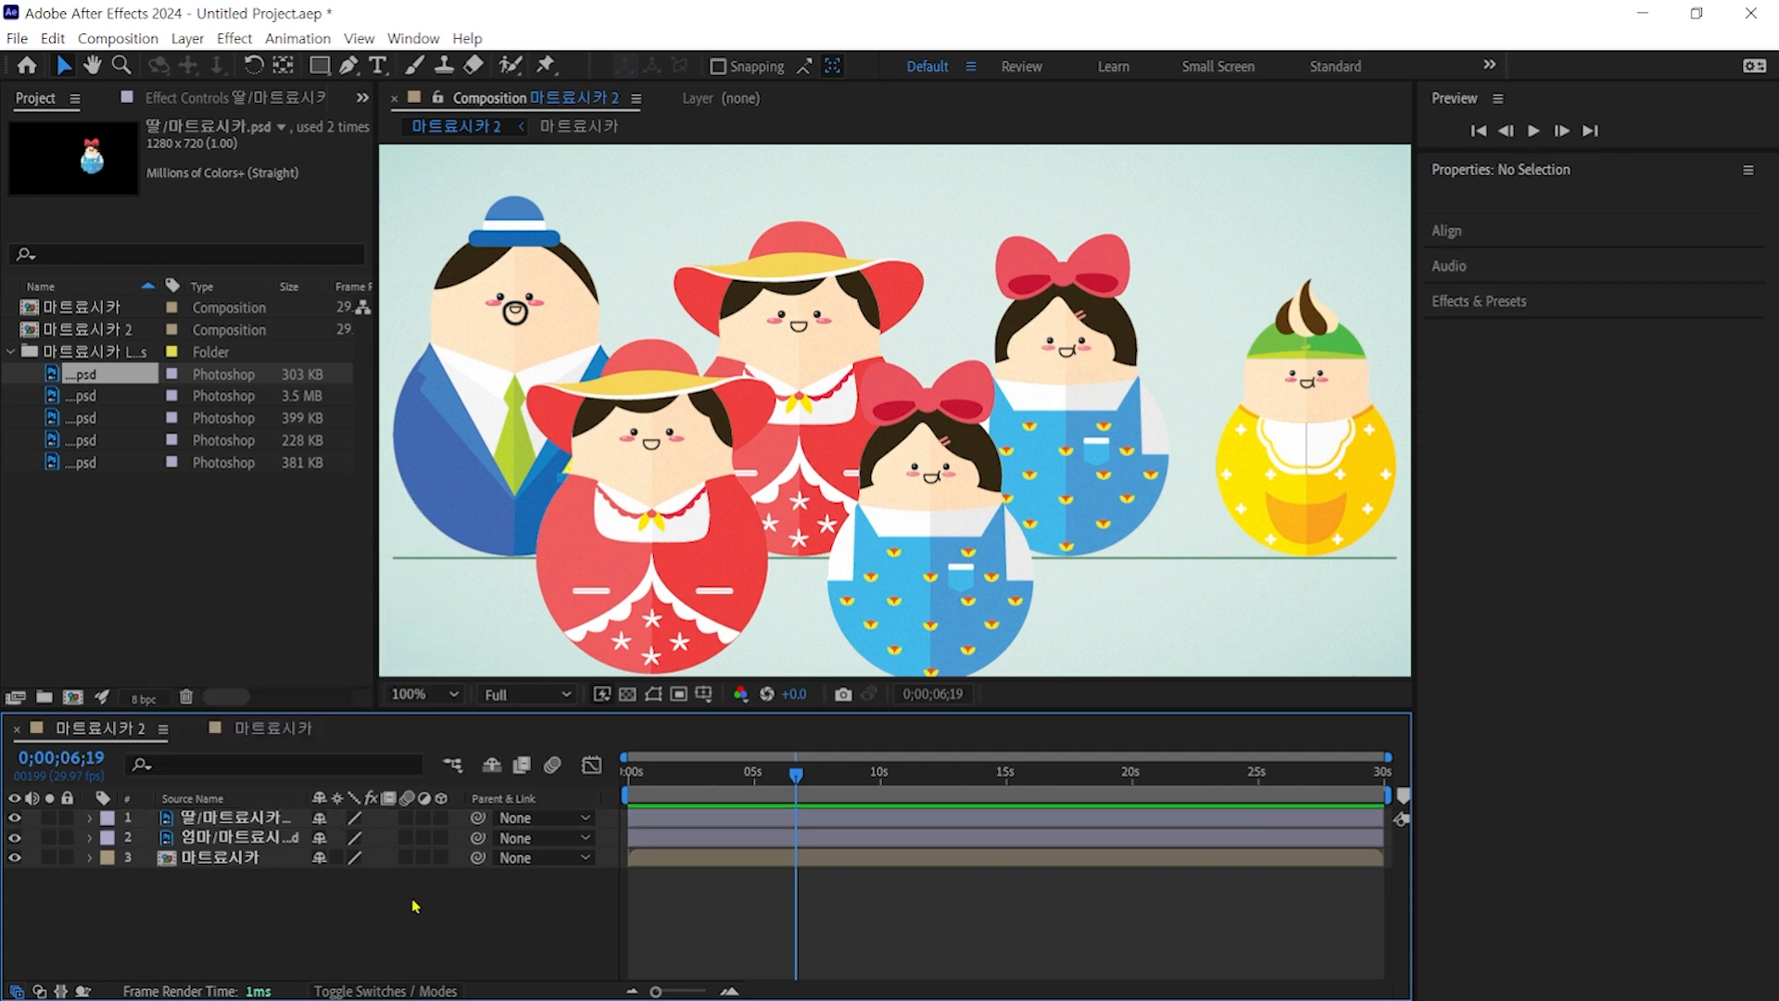
click(226, 761)
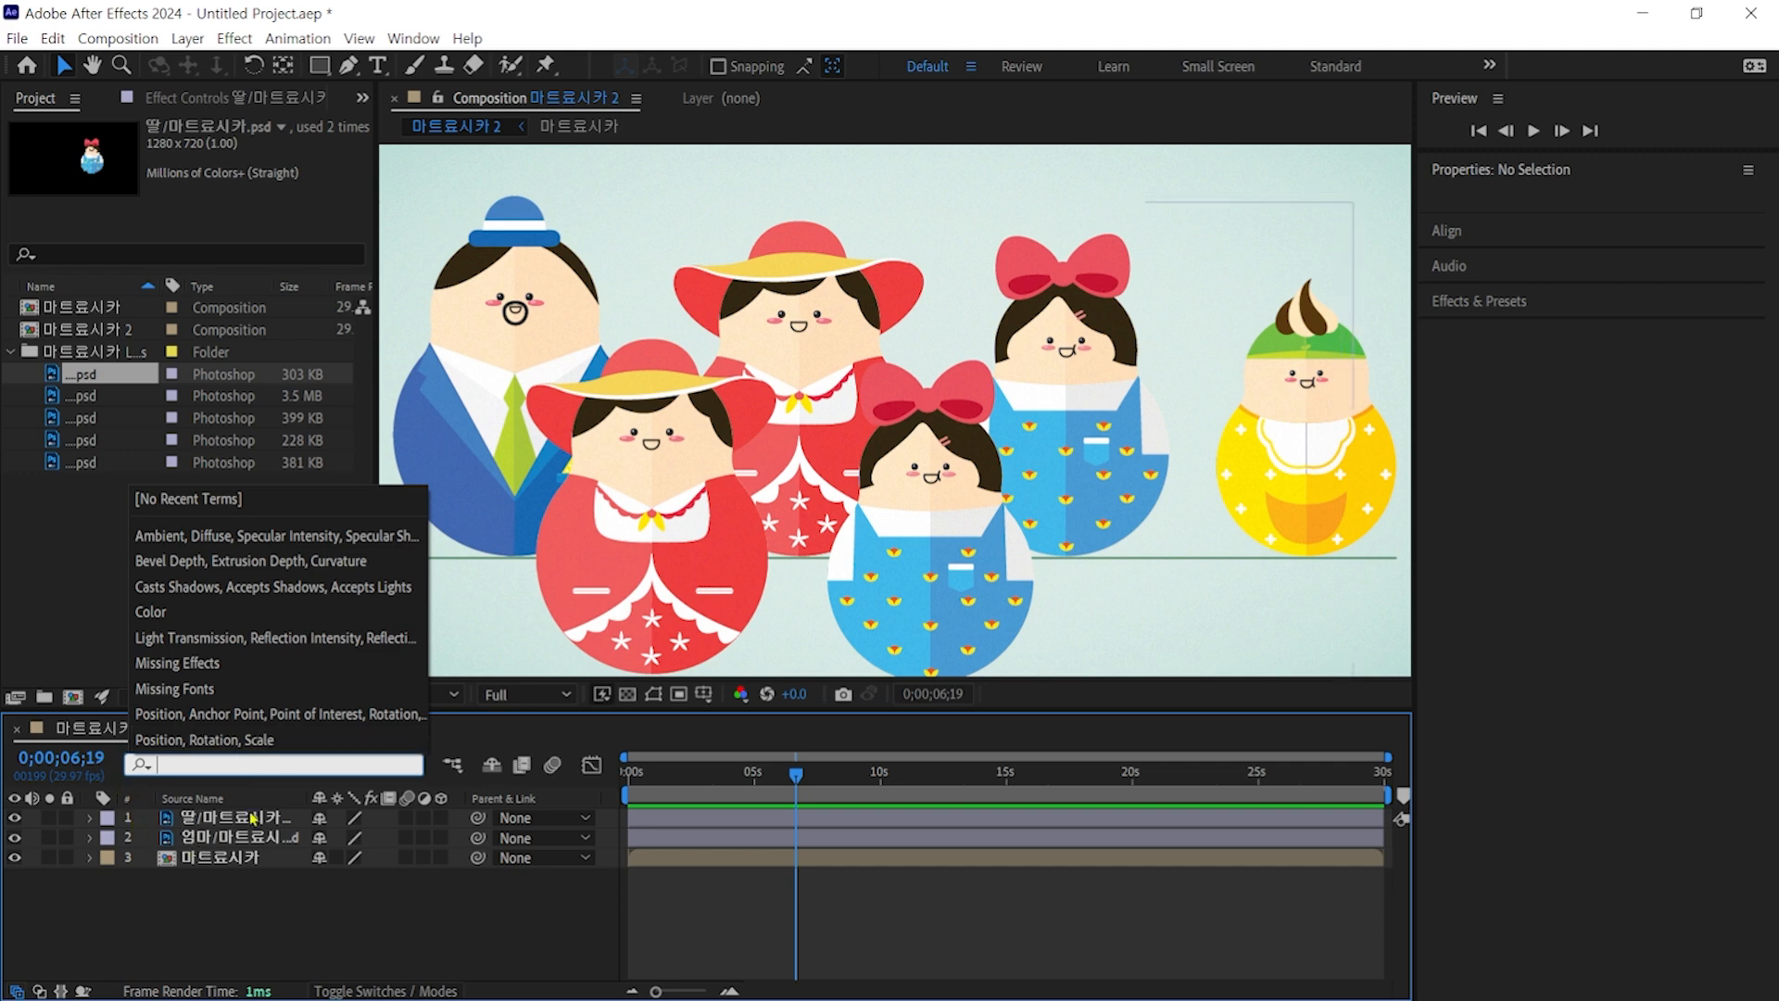
click(237, 765)
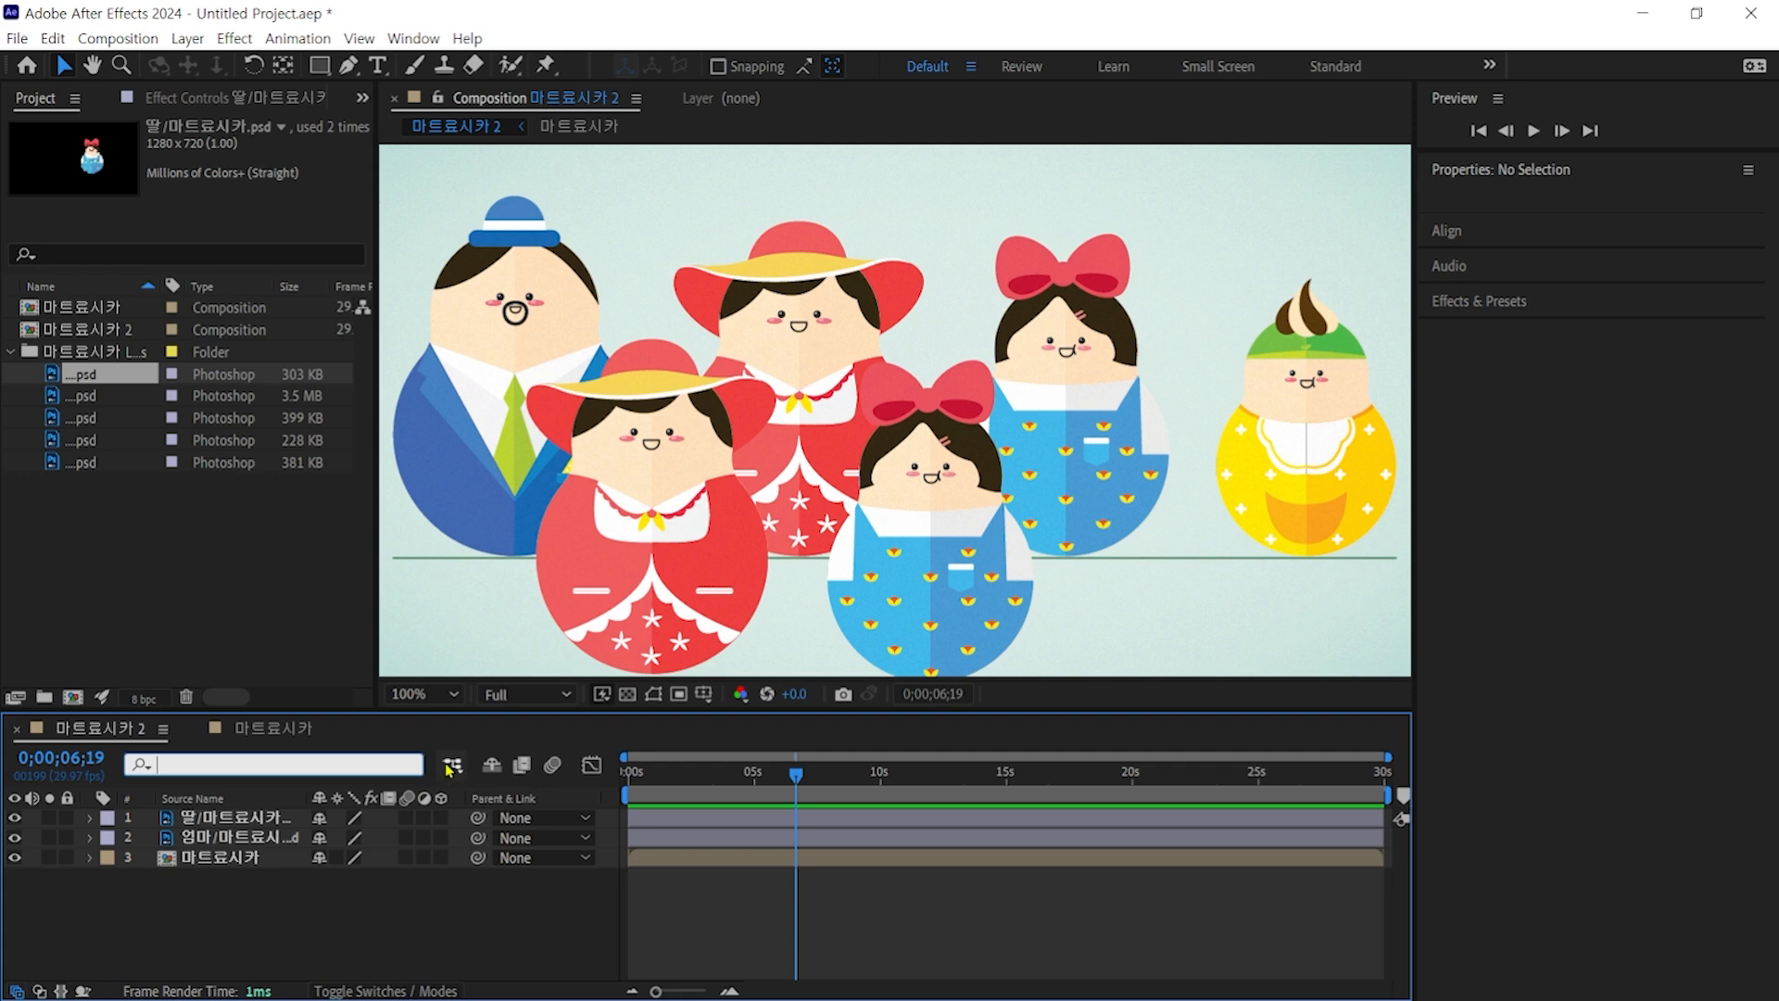
click(450, 766)
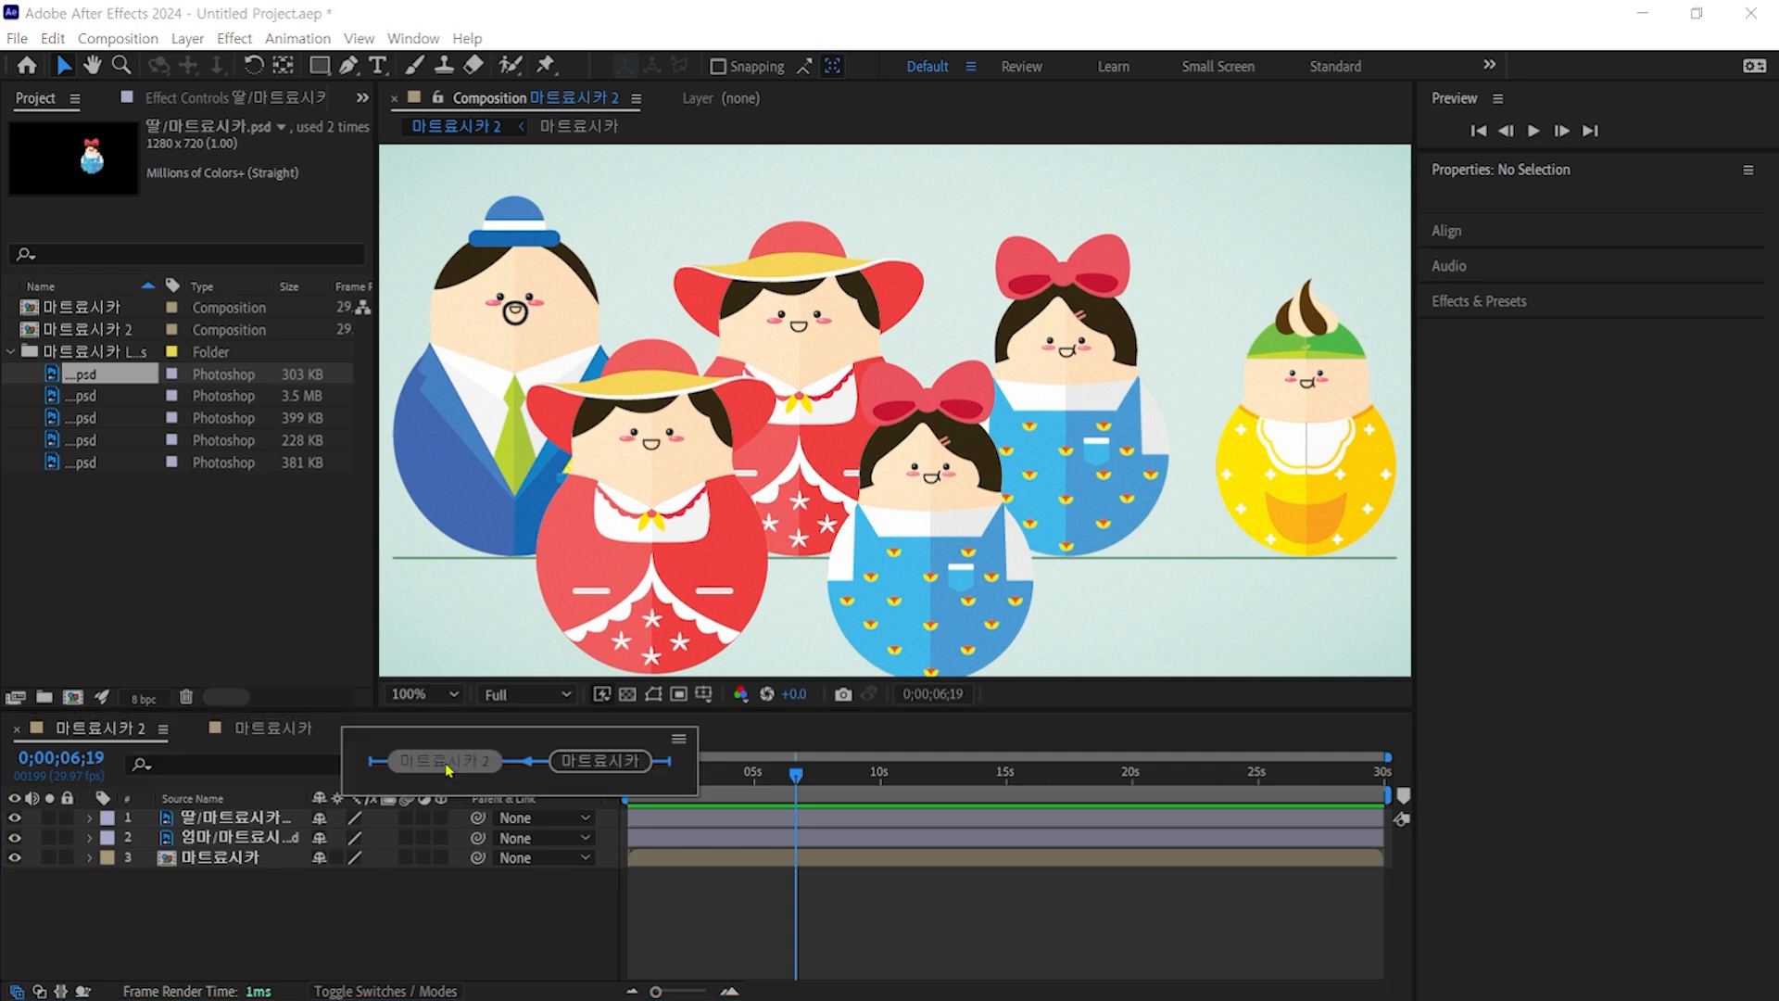
click(447, 768)
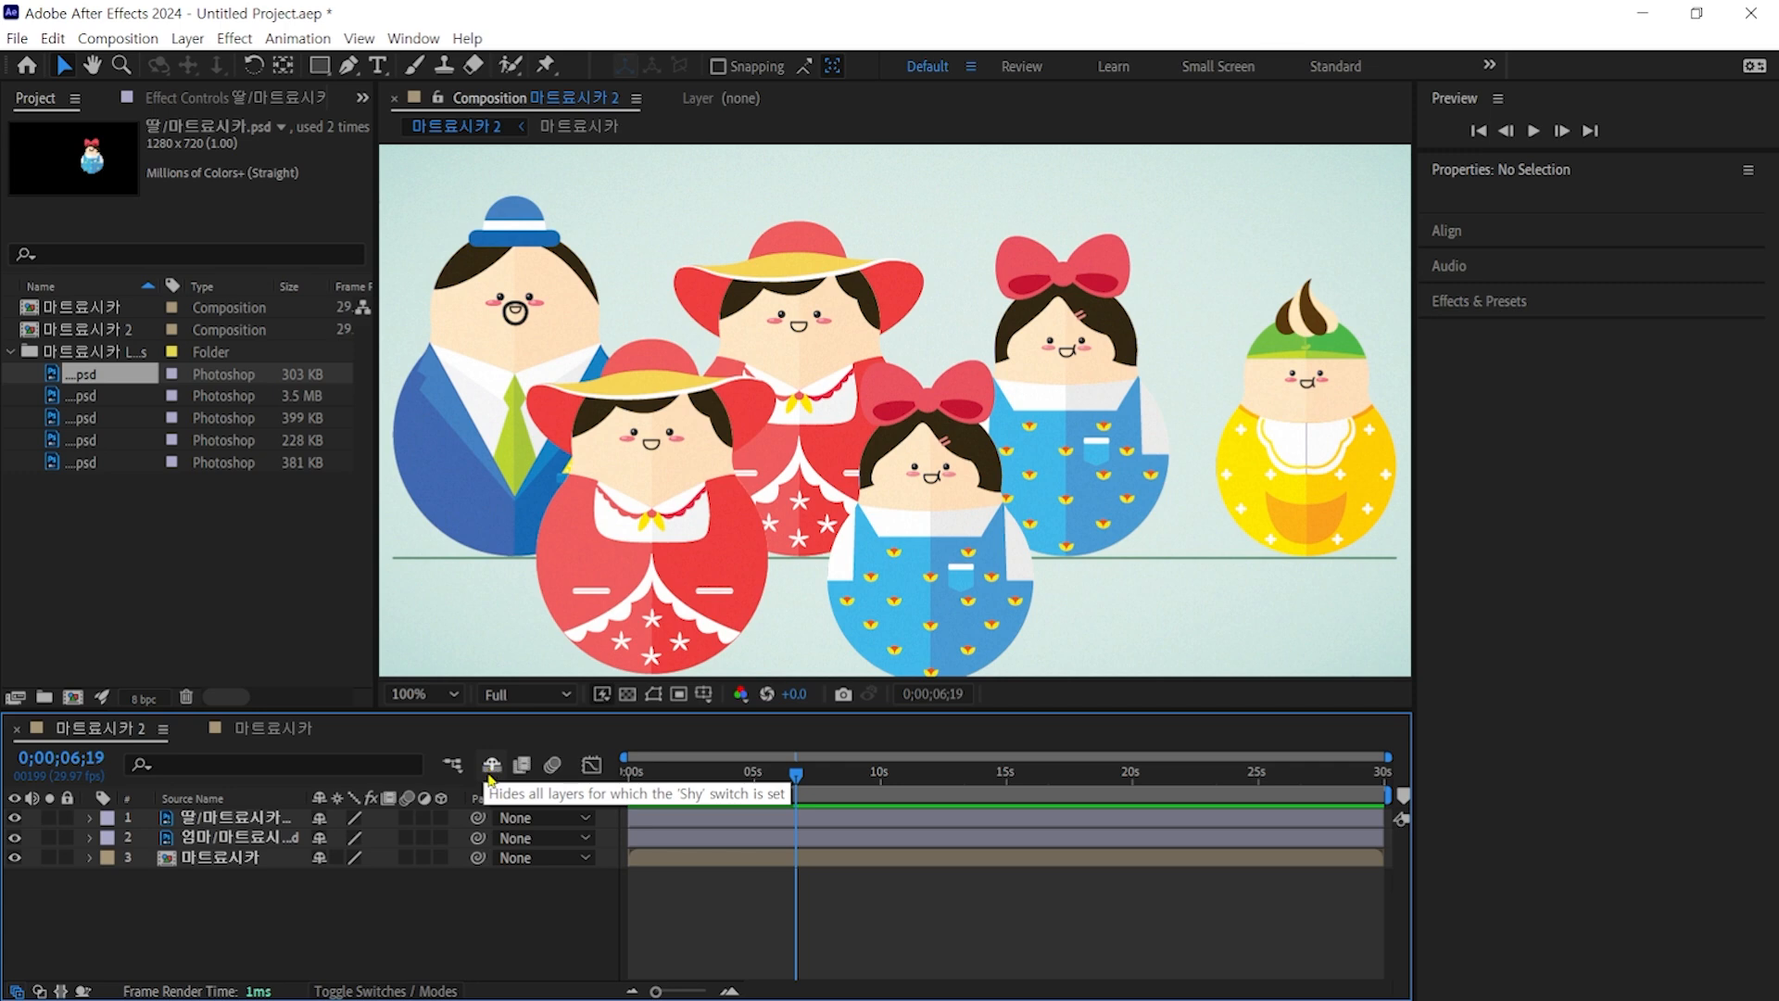
Step: Try hiding the 엄마 layer from the timeline by marking it shy, and undo it
click(492, 769)
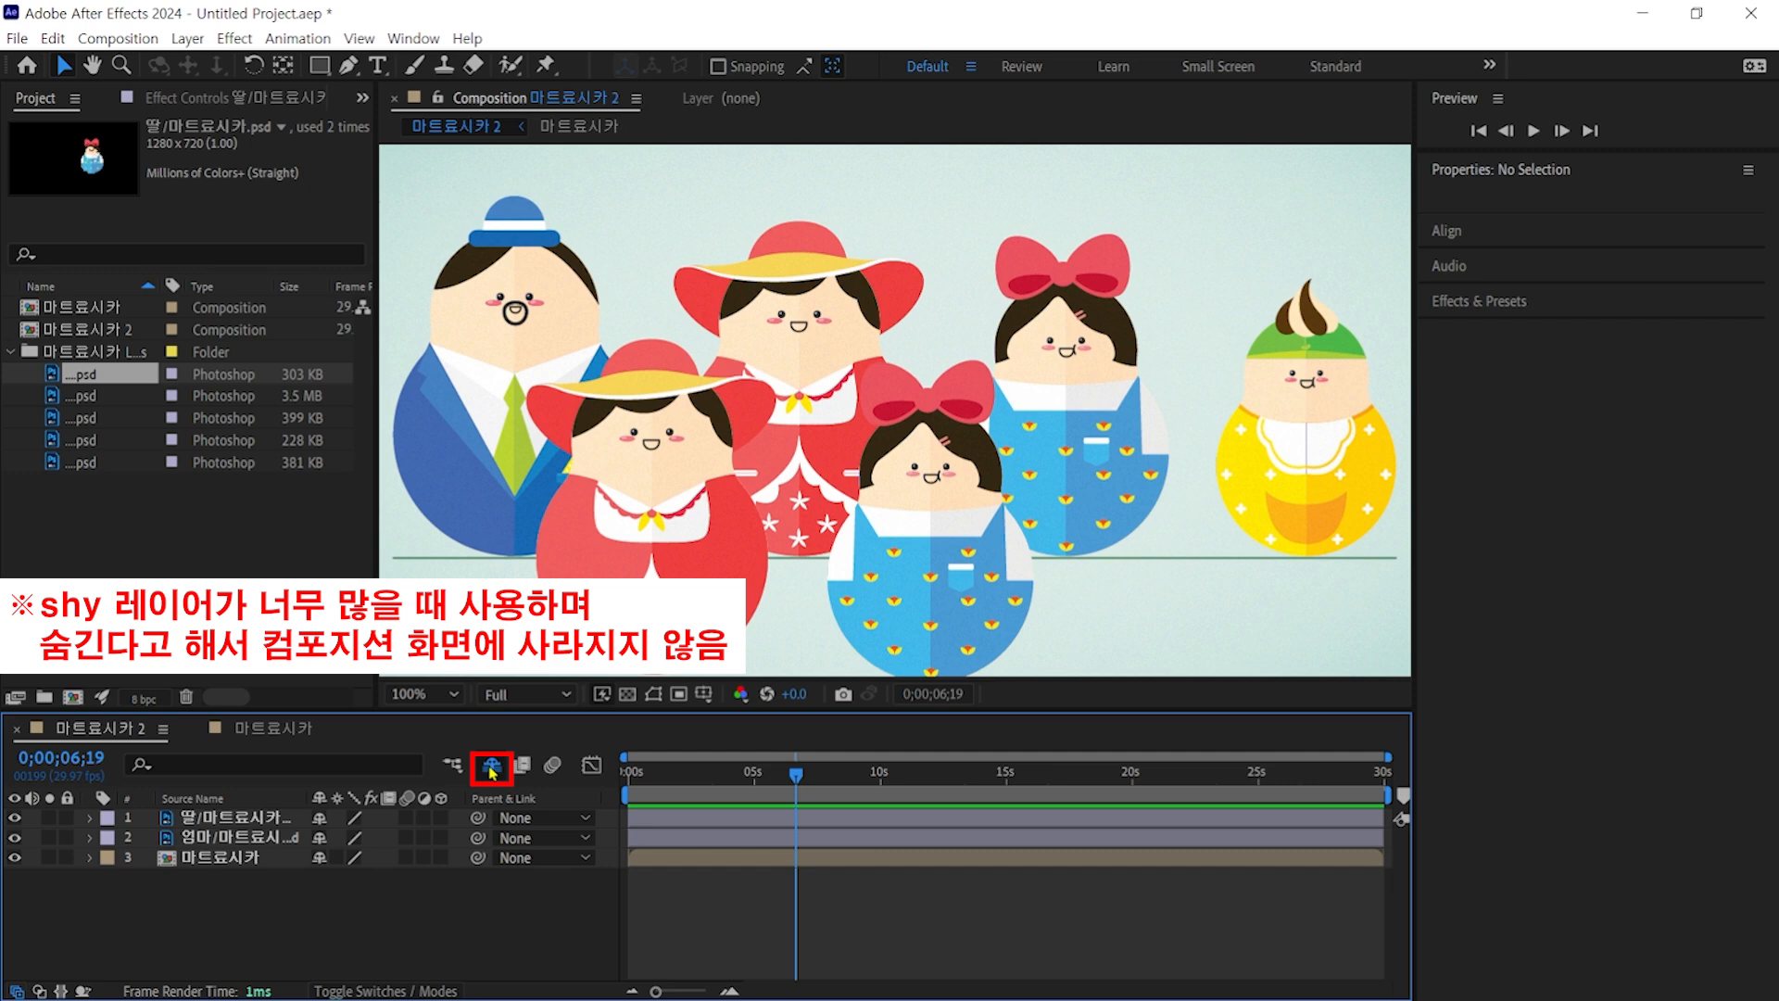
click(492, 770)
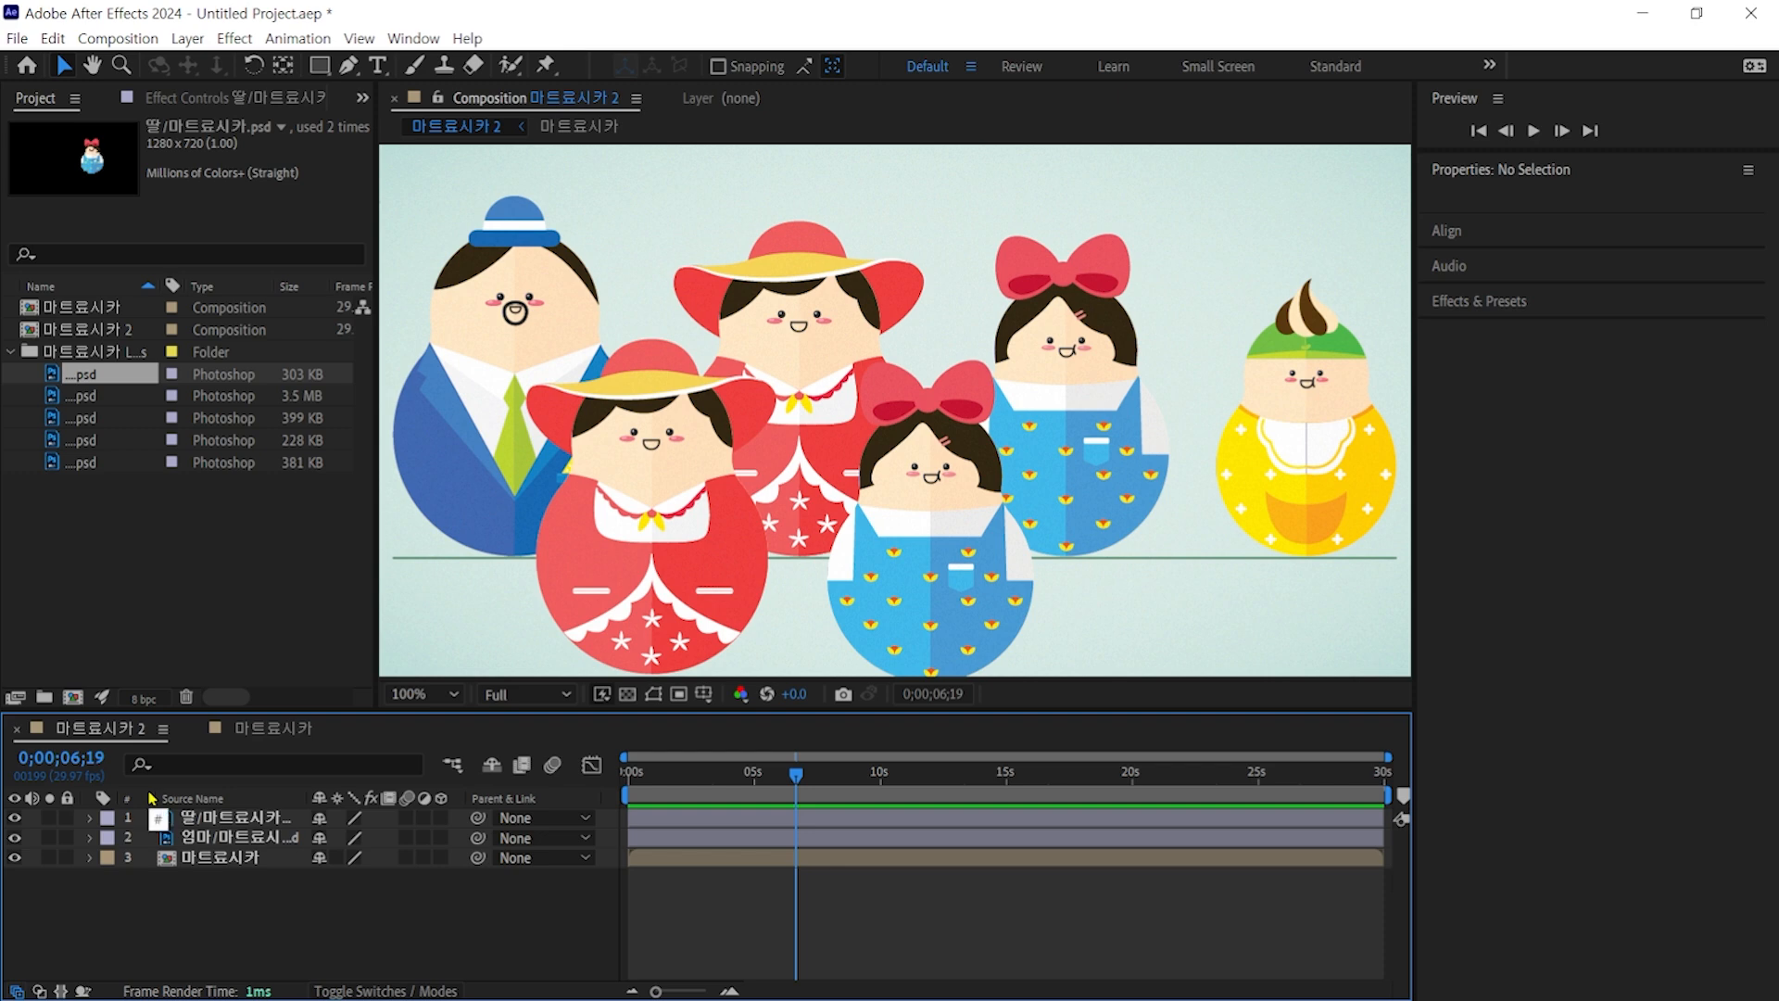
click(488, 771)
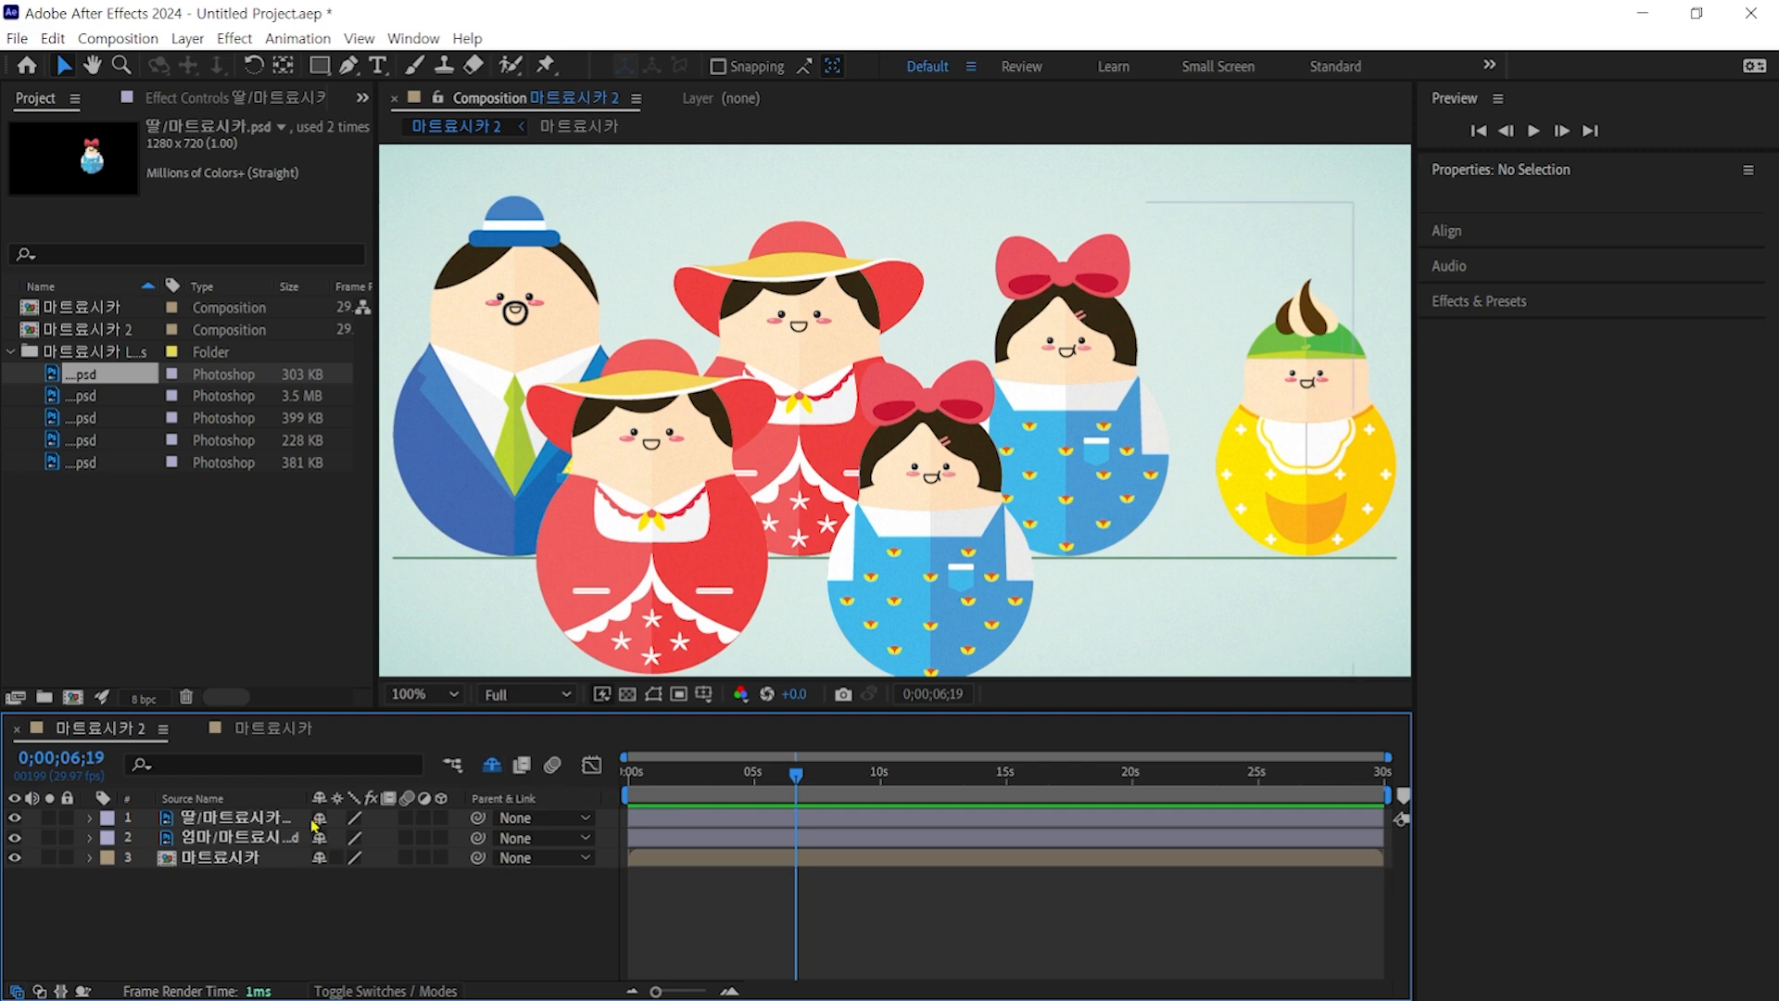
click(319, 839)
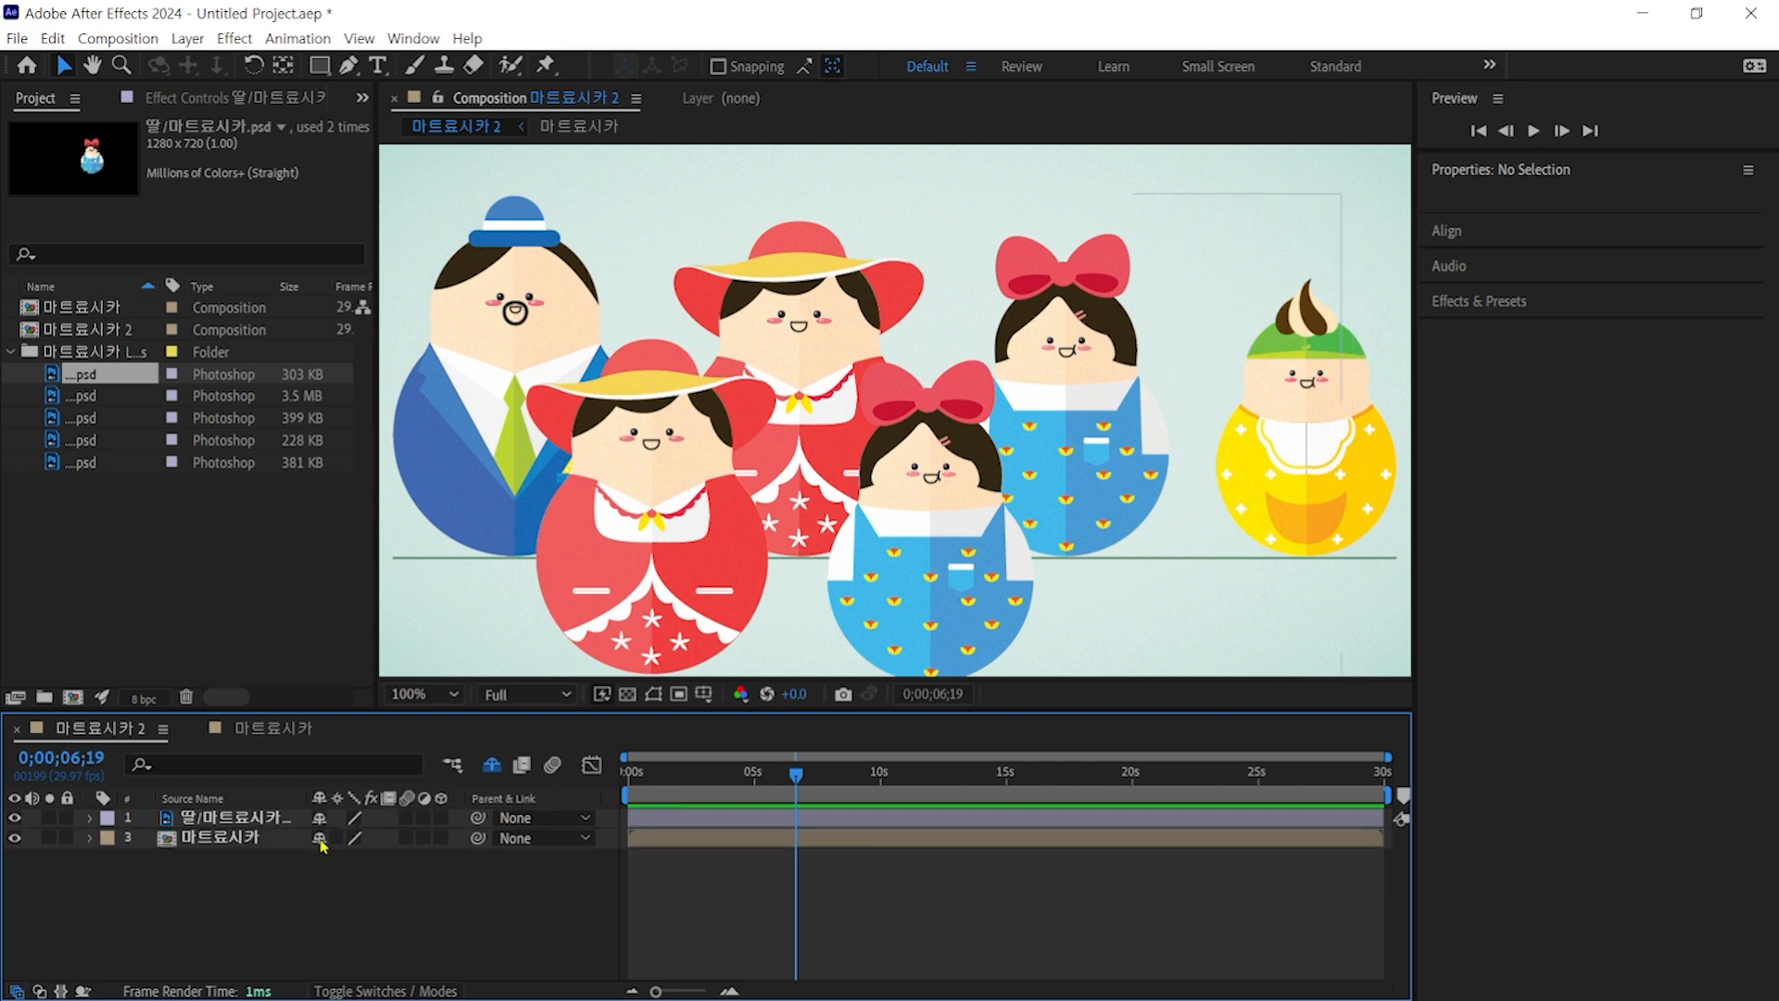
key(ctrl+z)
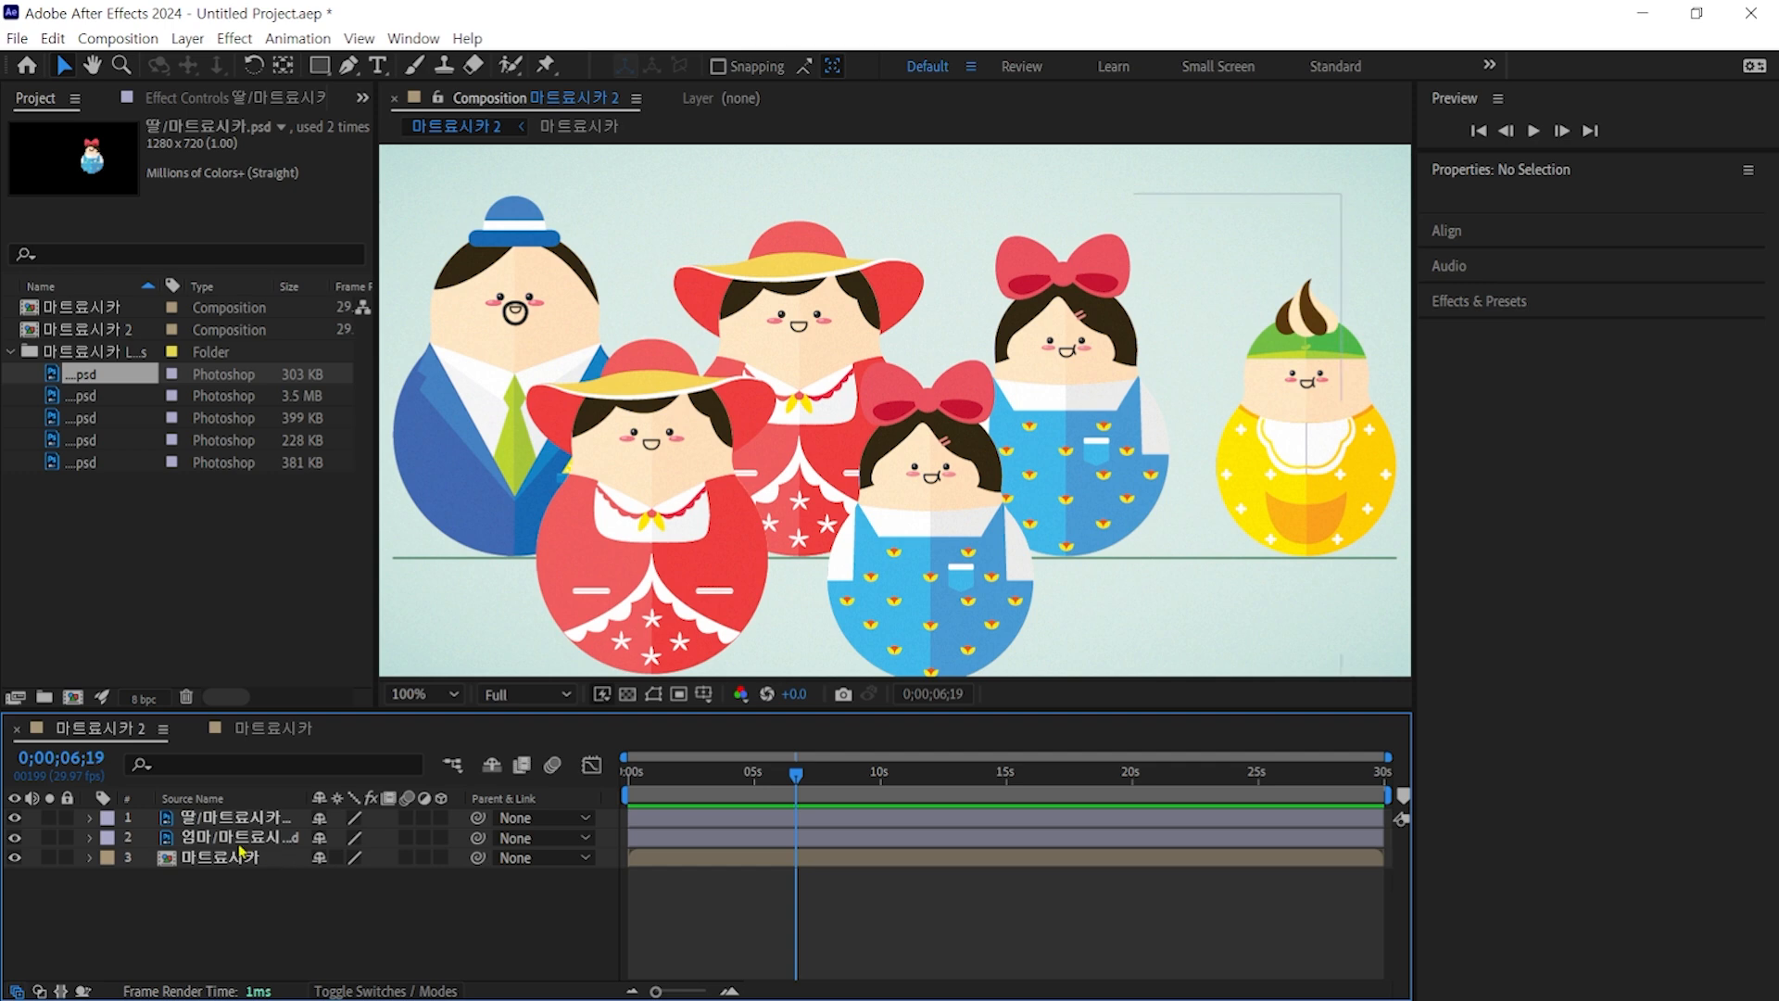
Step: View the timeline in the Graph Editor and return to the layer bars
click(526, 773)
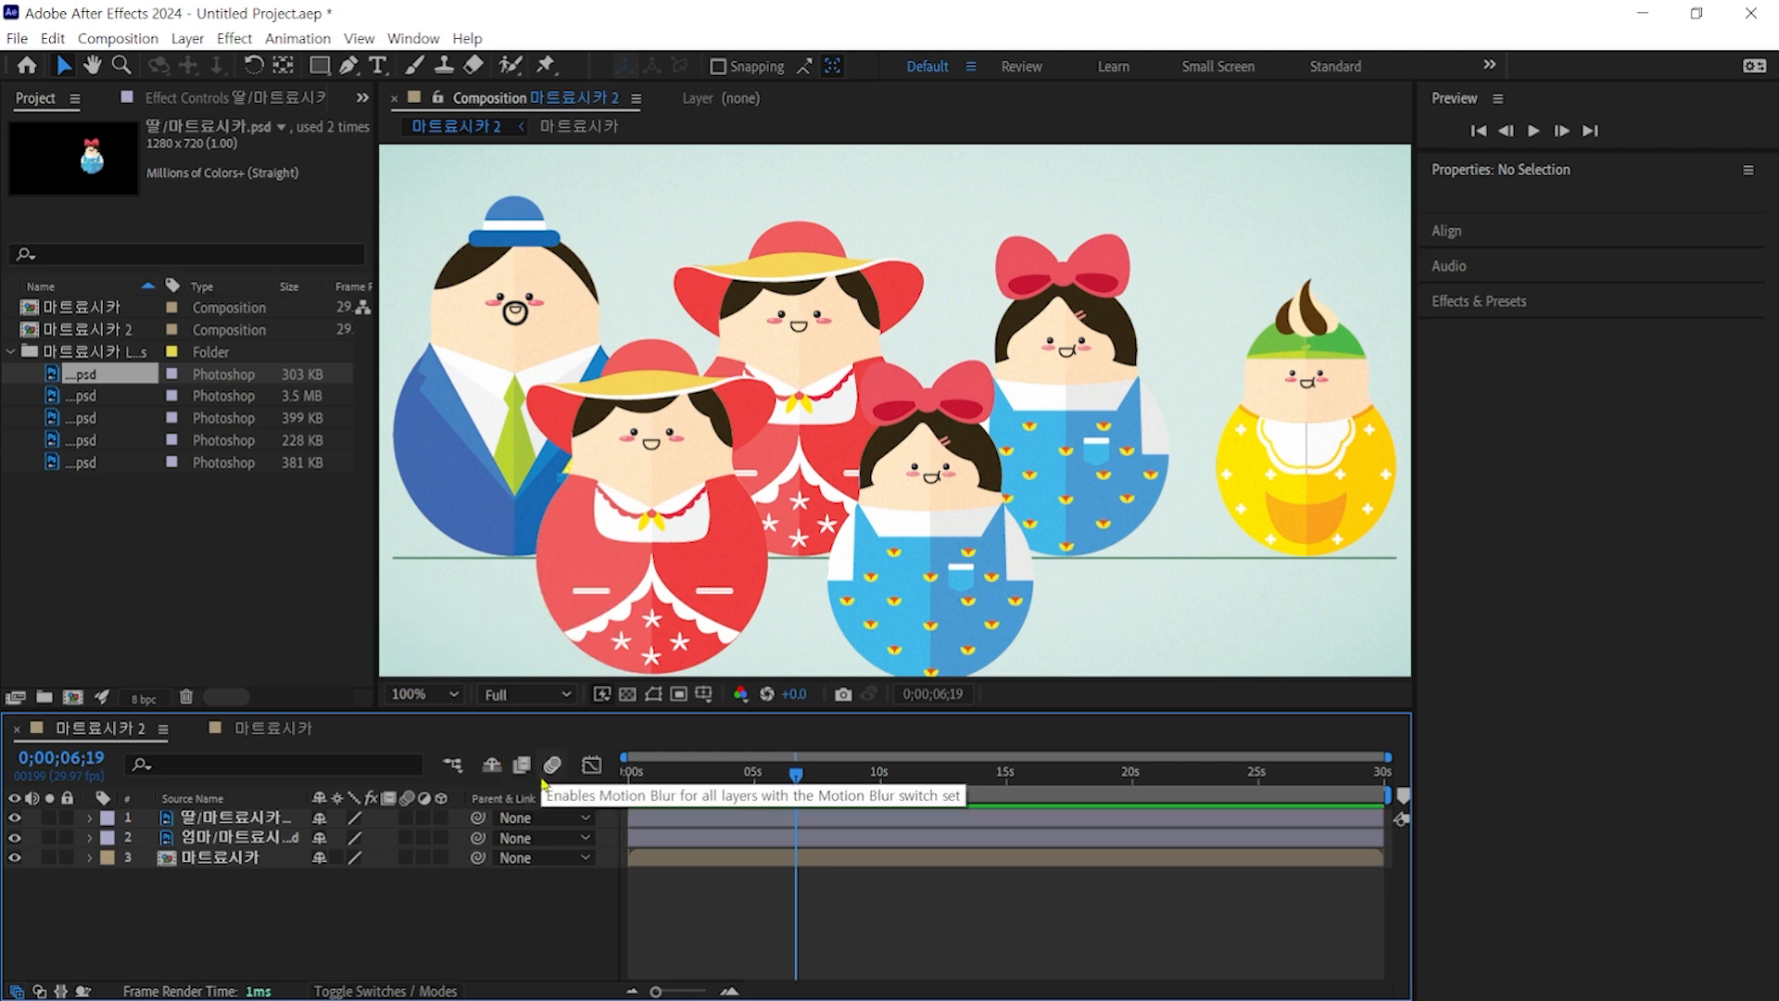
click(590, 767)
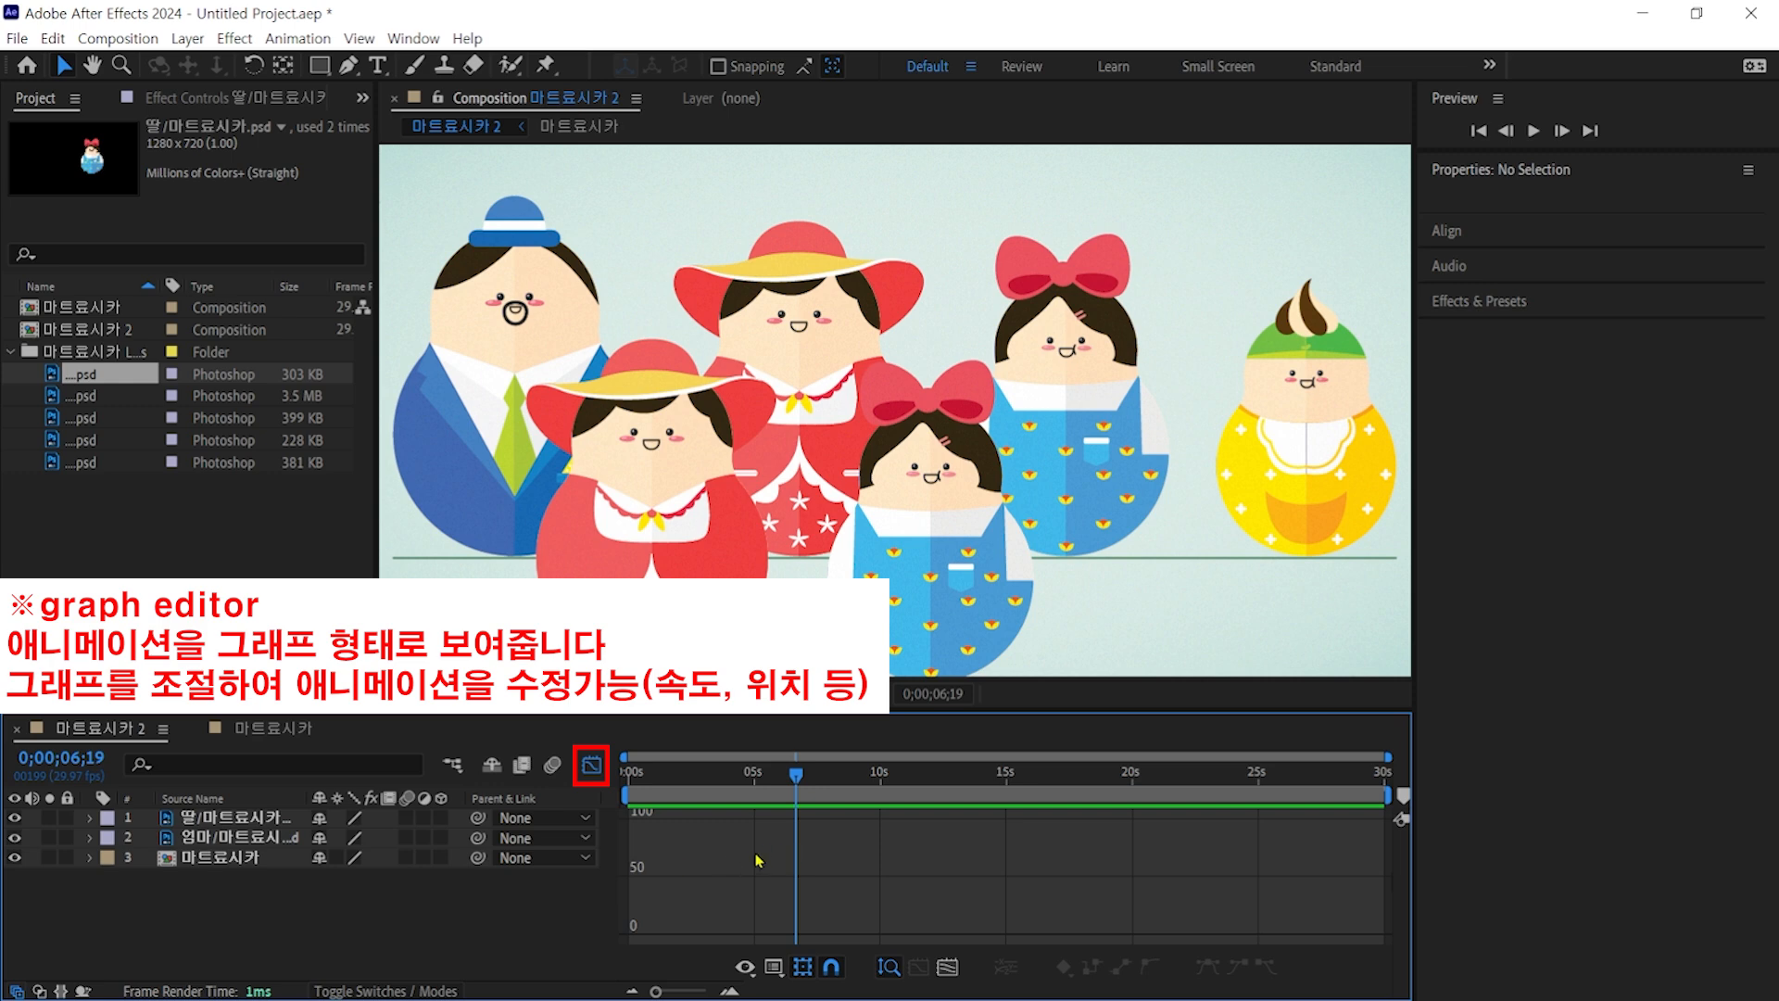
click(592, 766)
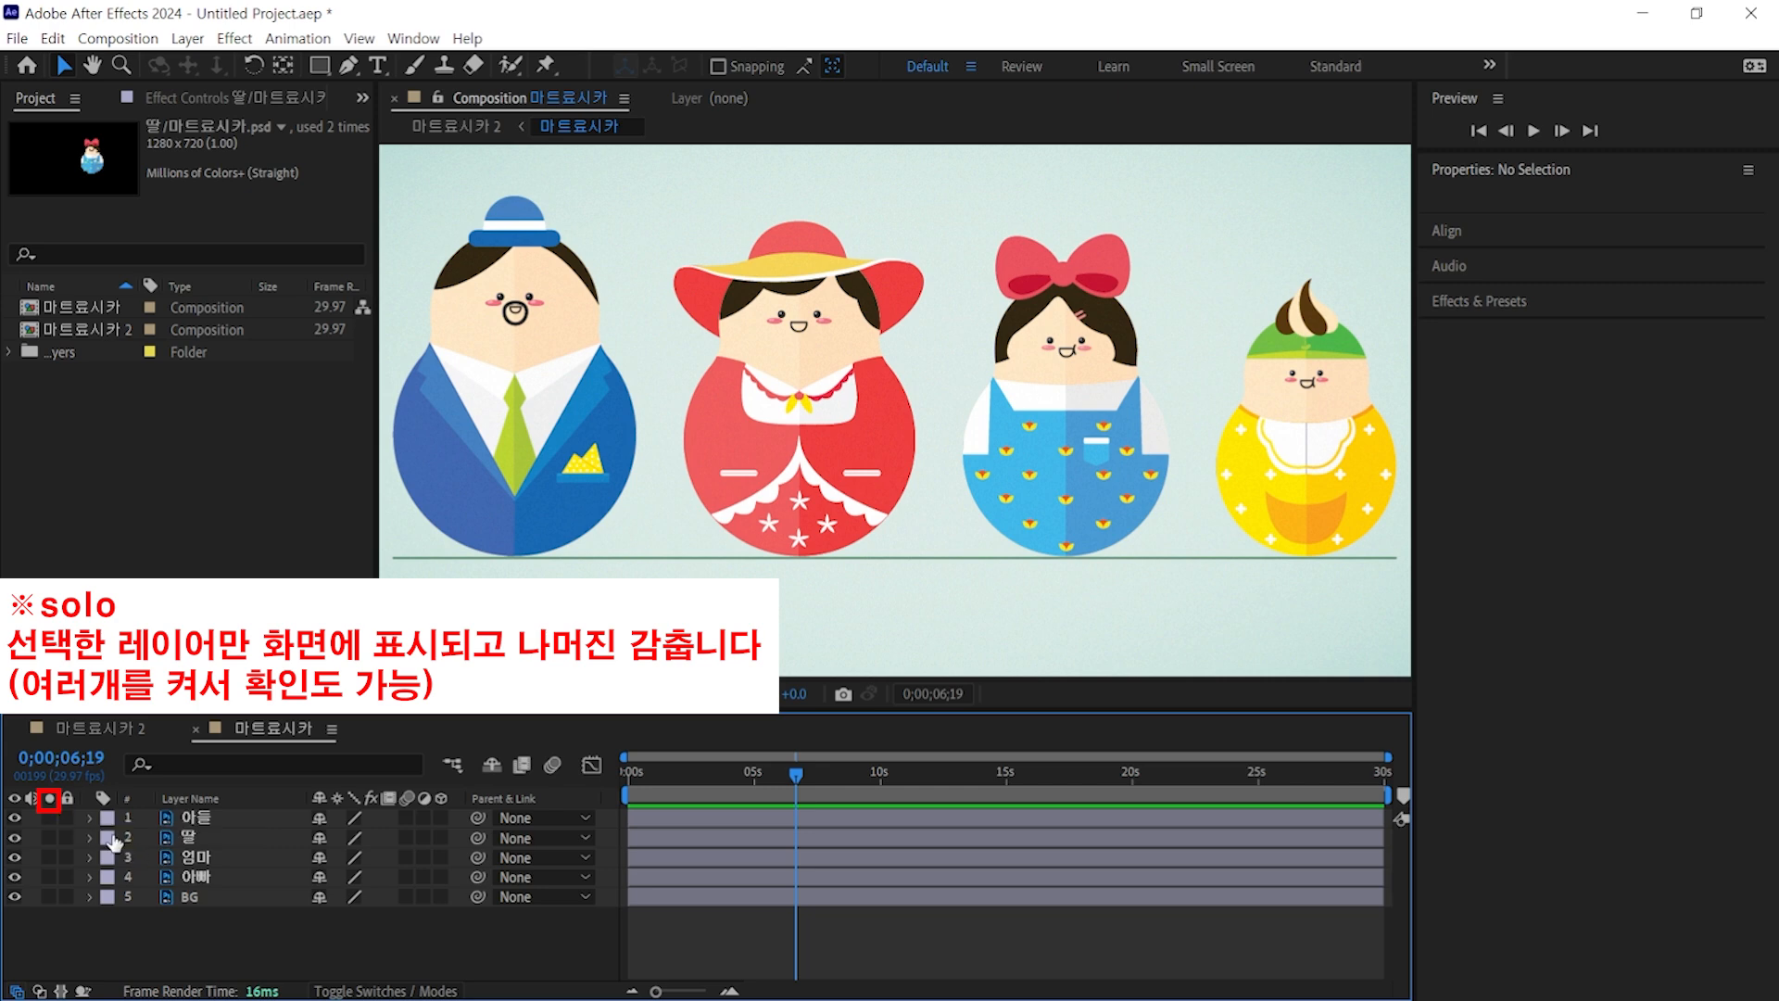
Step: Solo the 아들 layer in the 마트료시카 composition and turn the solo off again
click(50, 818)
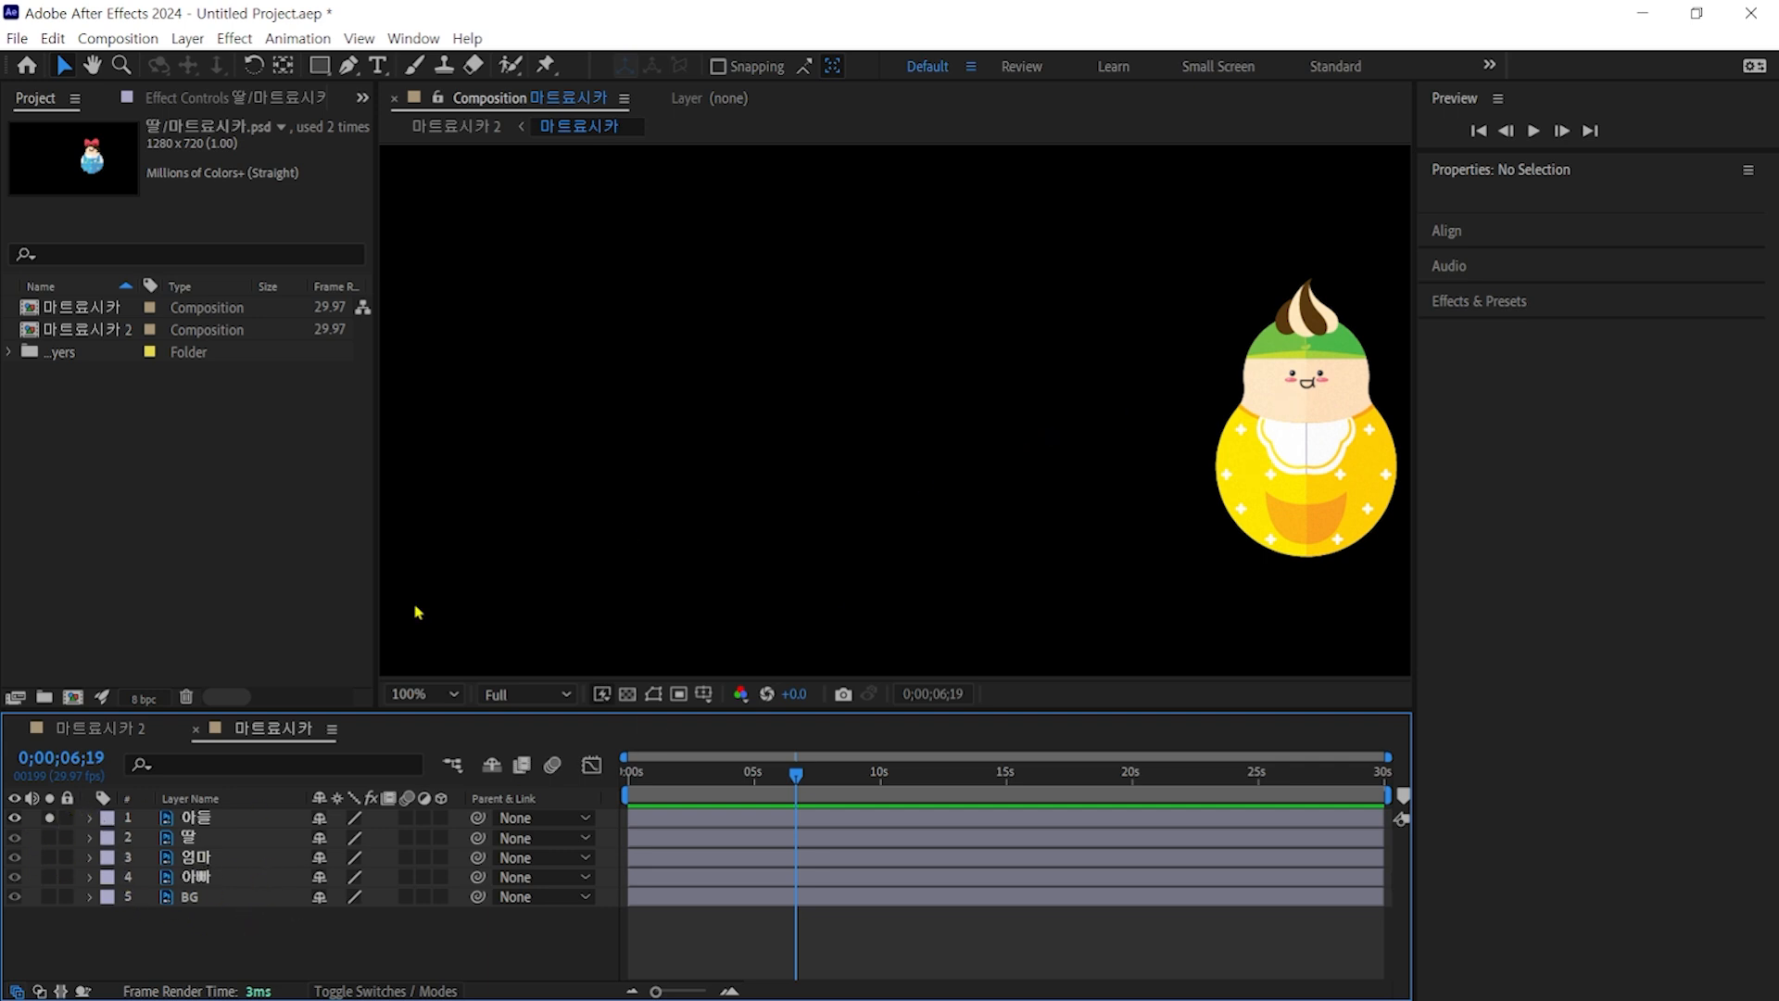
click(50, 819)
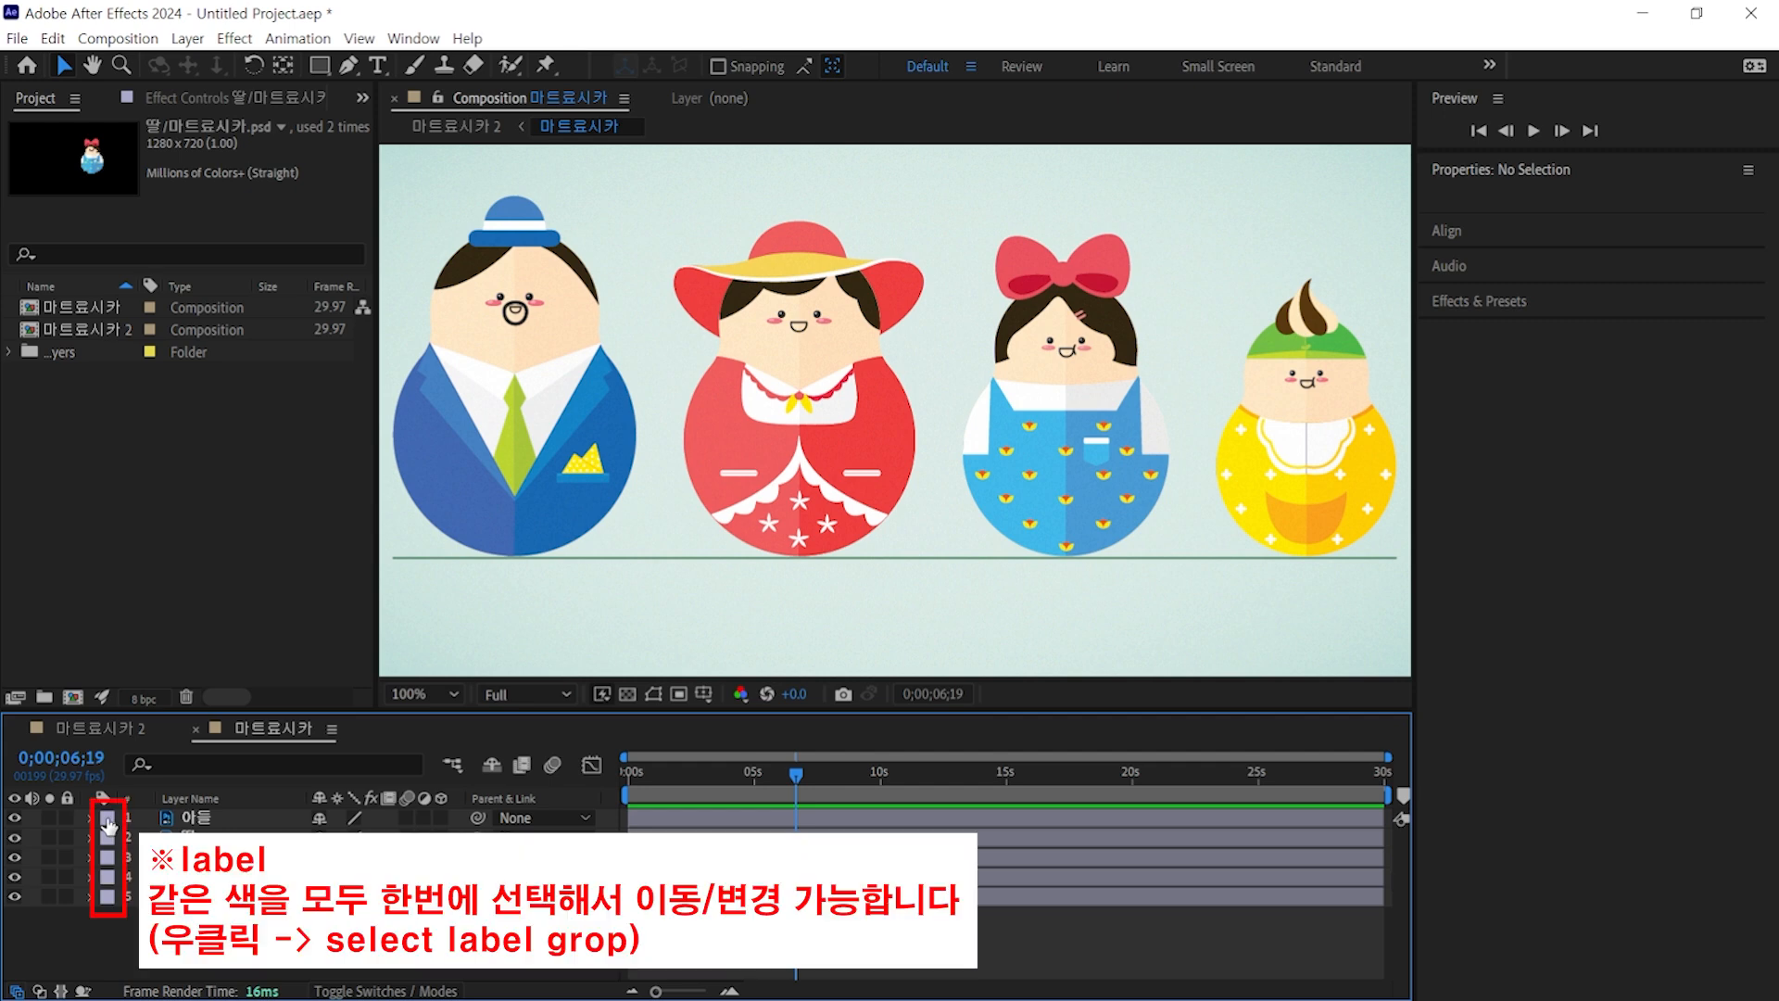
Step: Change the 아들 layer's label color to Brown and replace it with Yellow
right_click(107, 819)
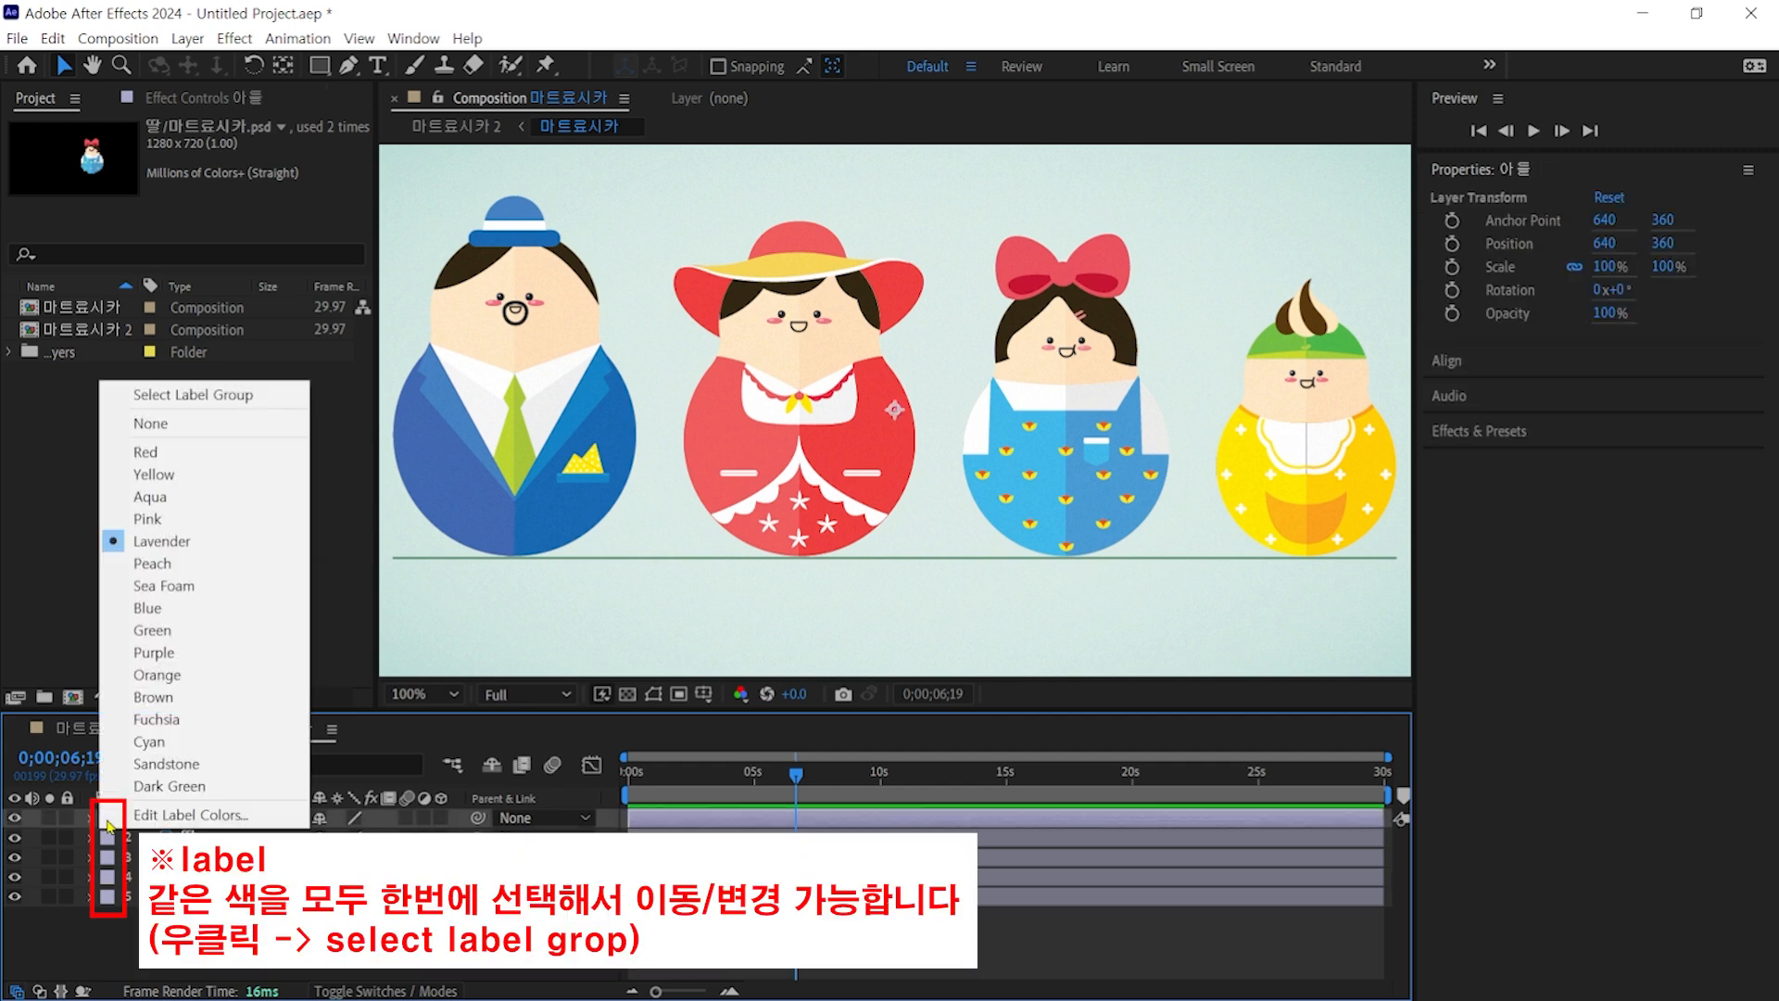
click(153, 697)
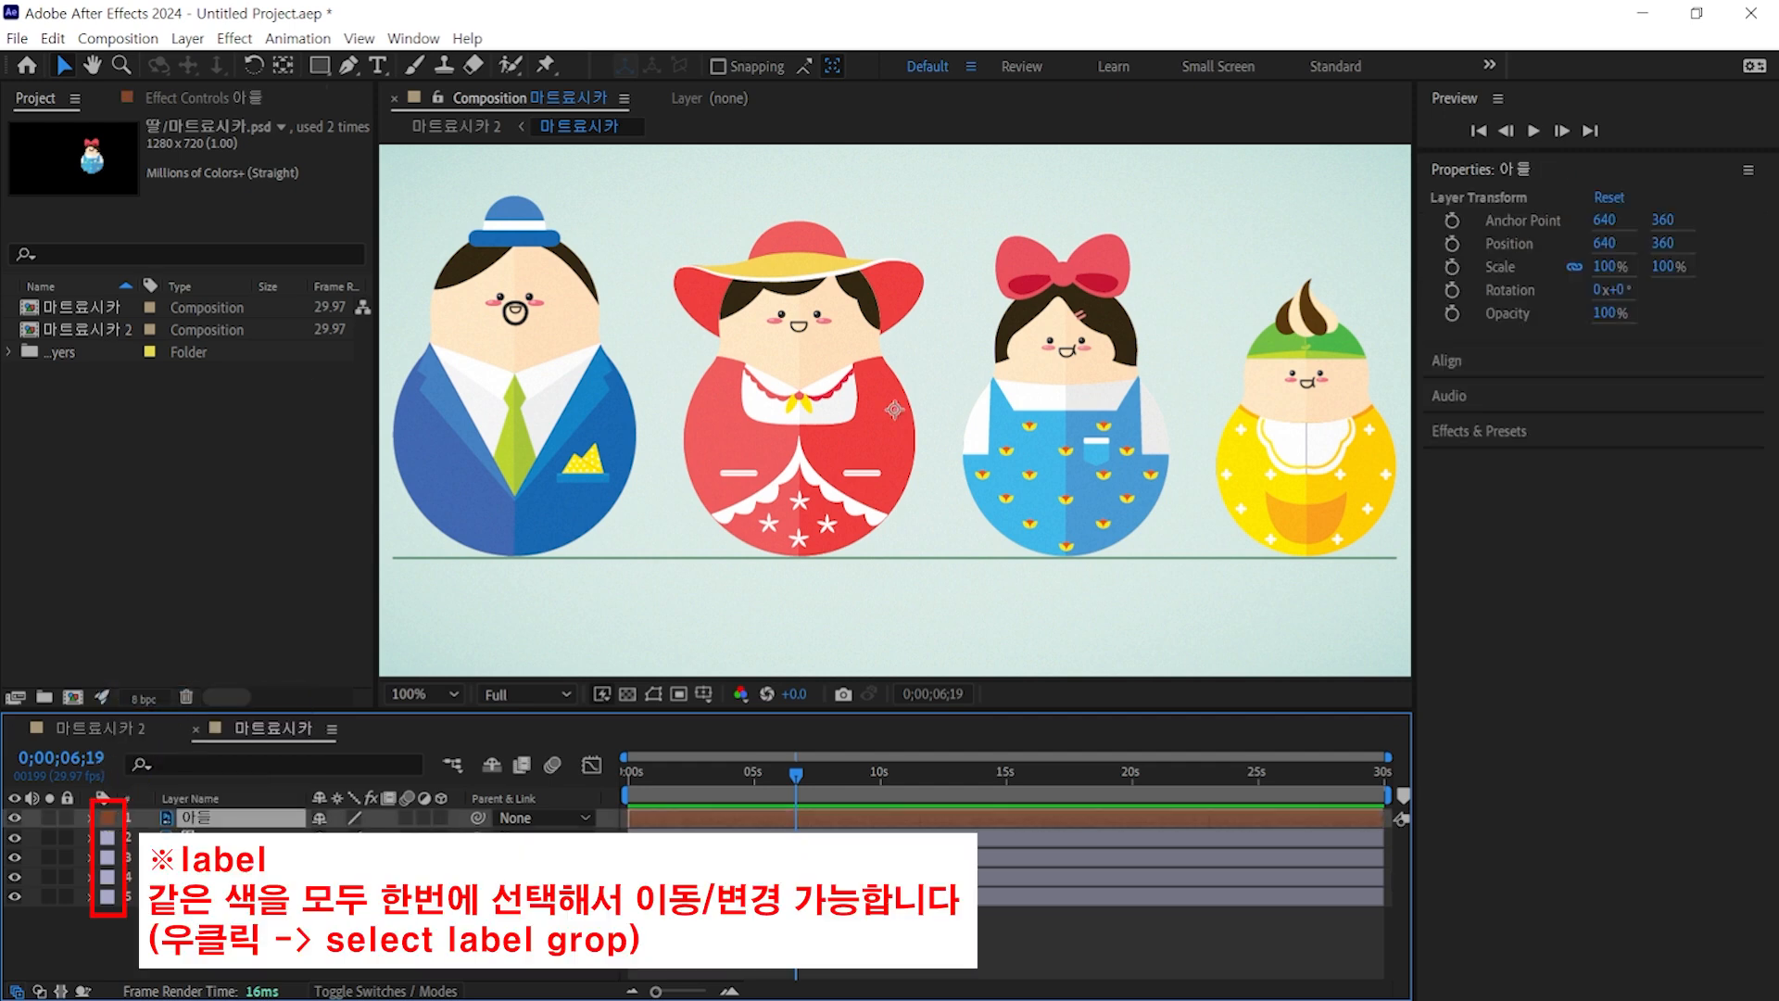
right_click(114, 822)
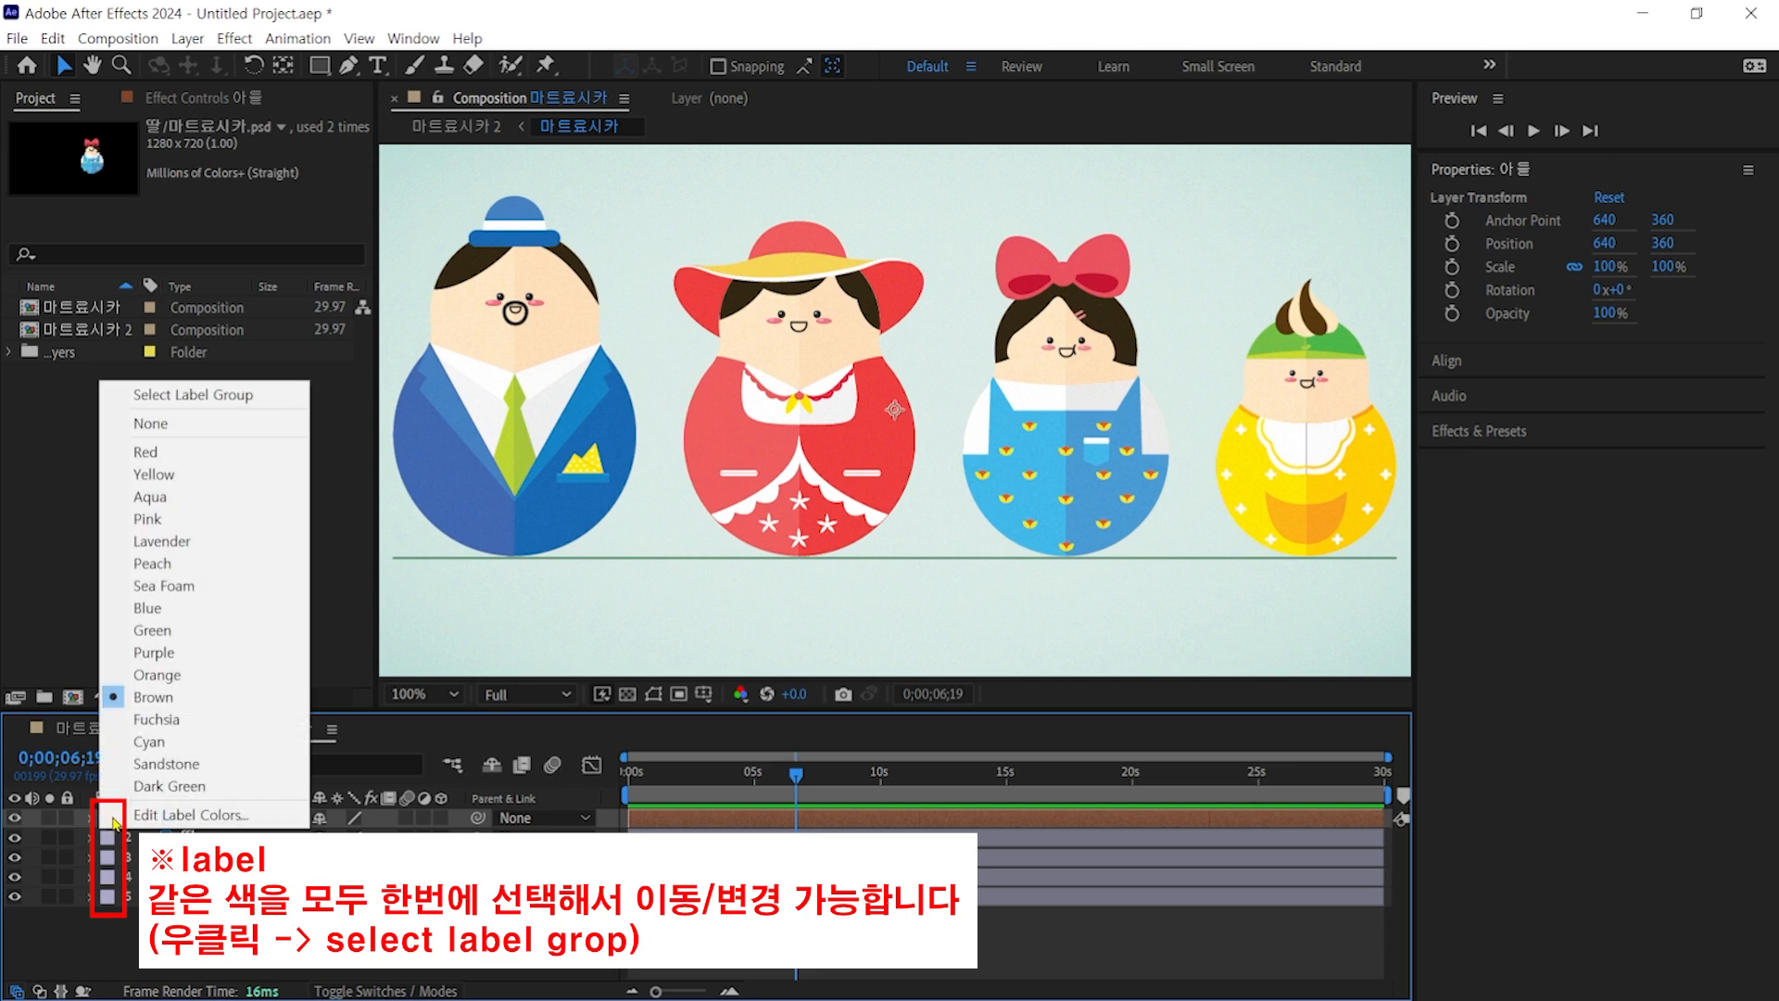
click(154, 474)
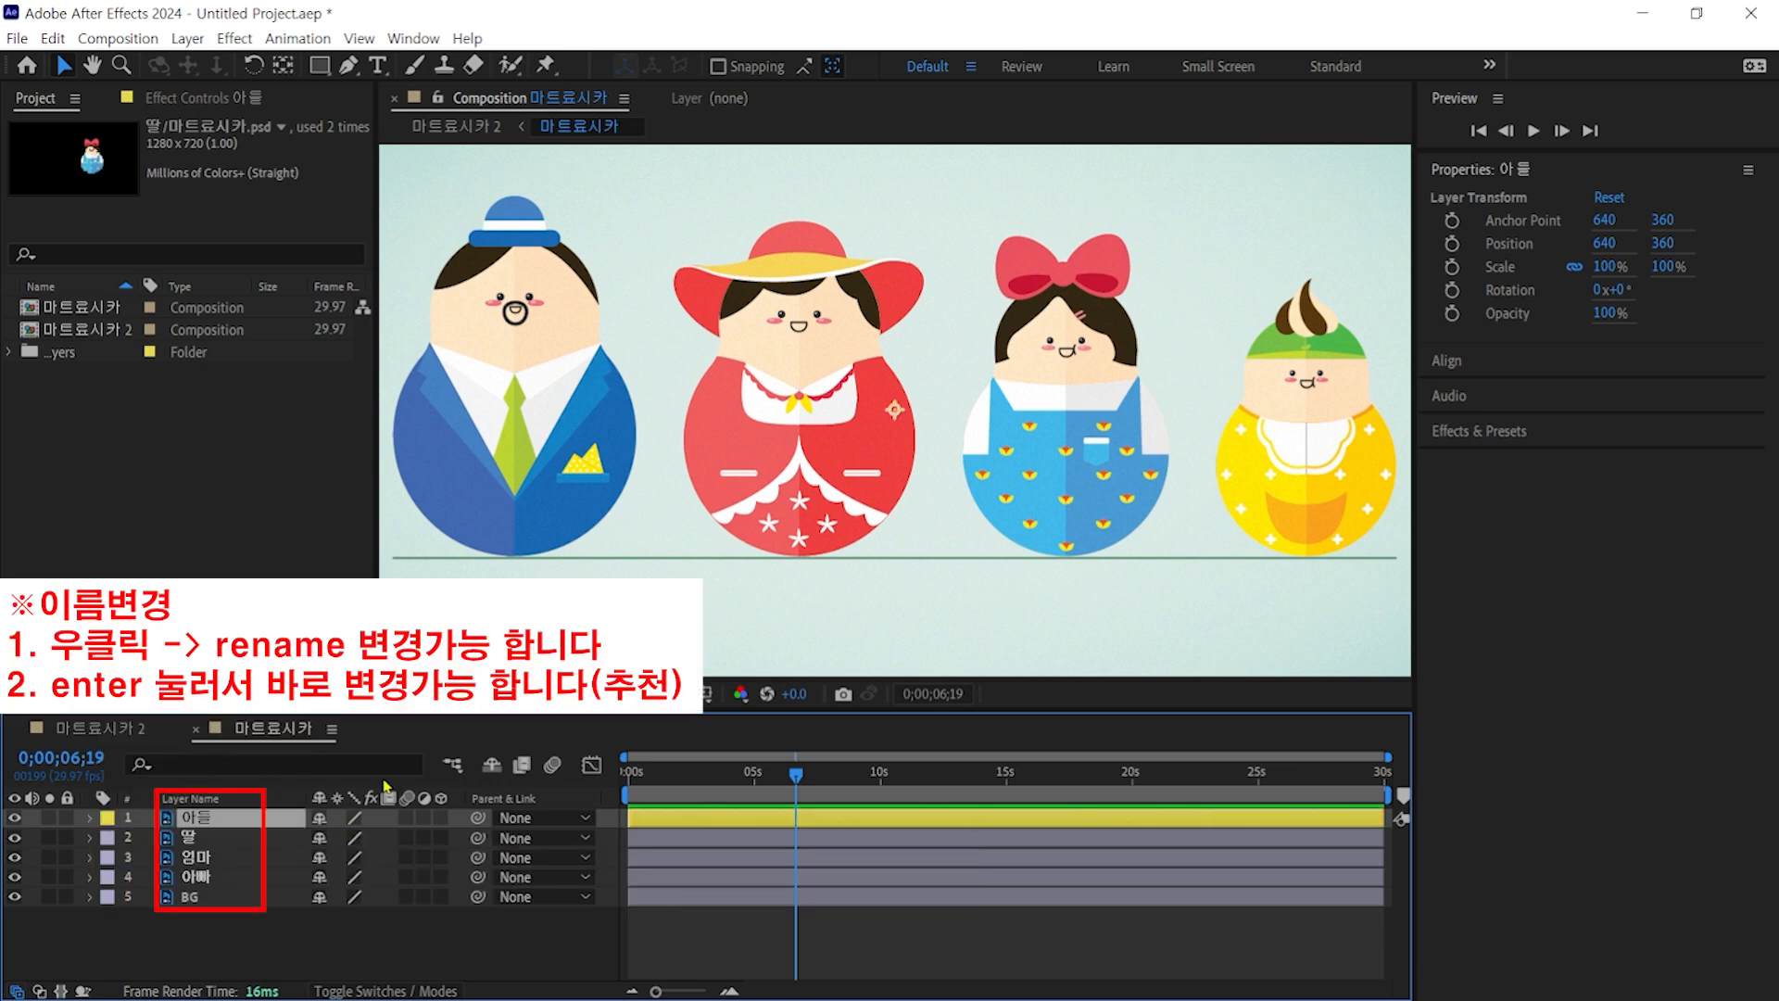
Step: Rename the 아들 layer to 아들2
double_click(208, 825)
right_click(208, 826)
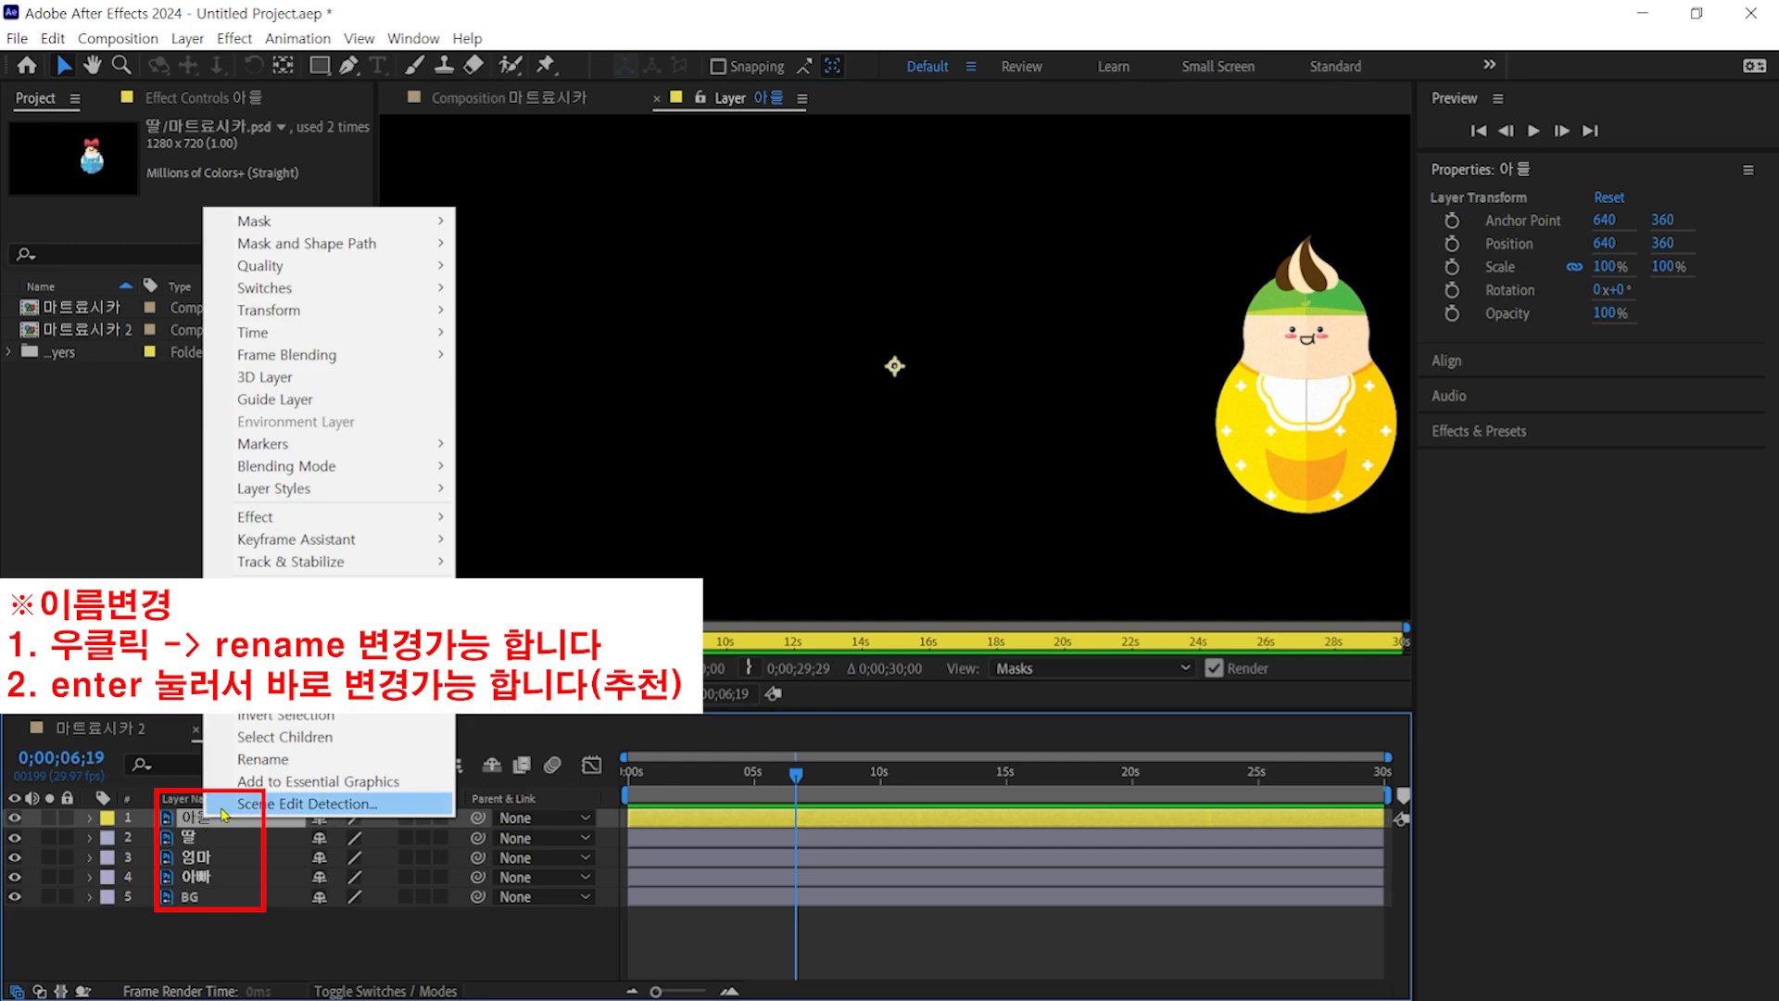
click(264, 759)
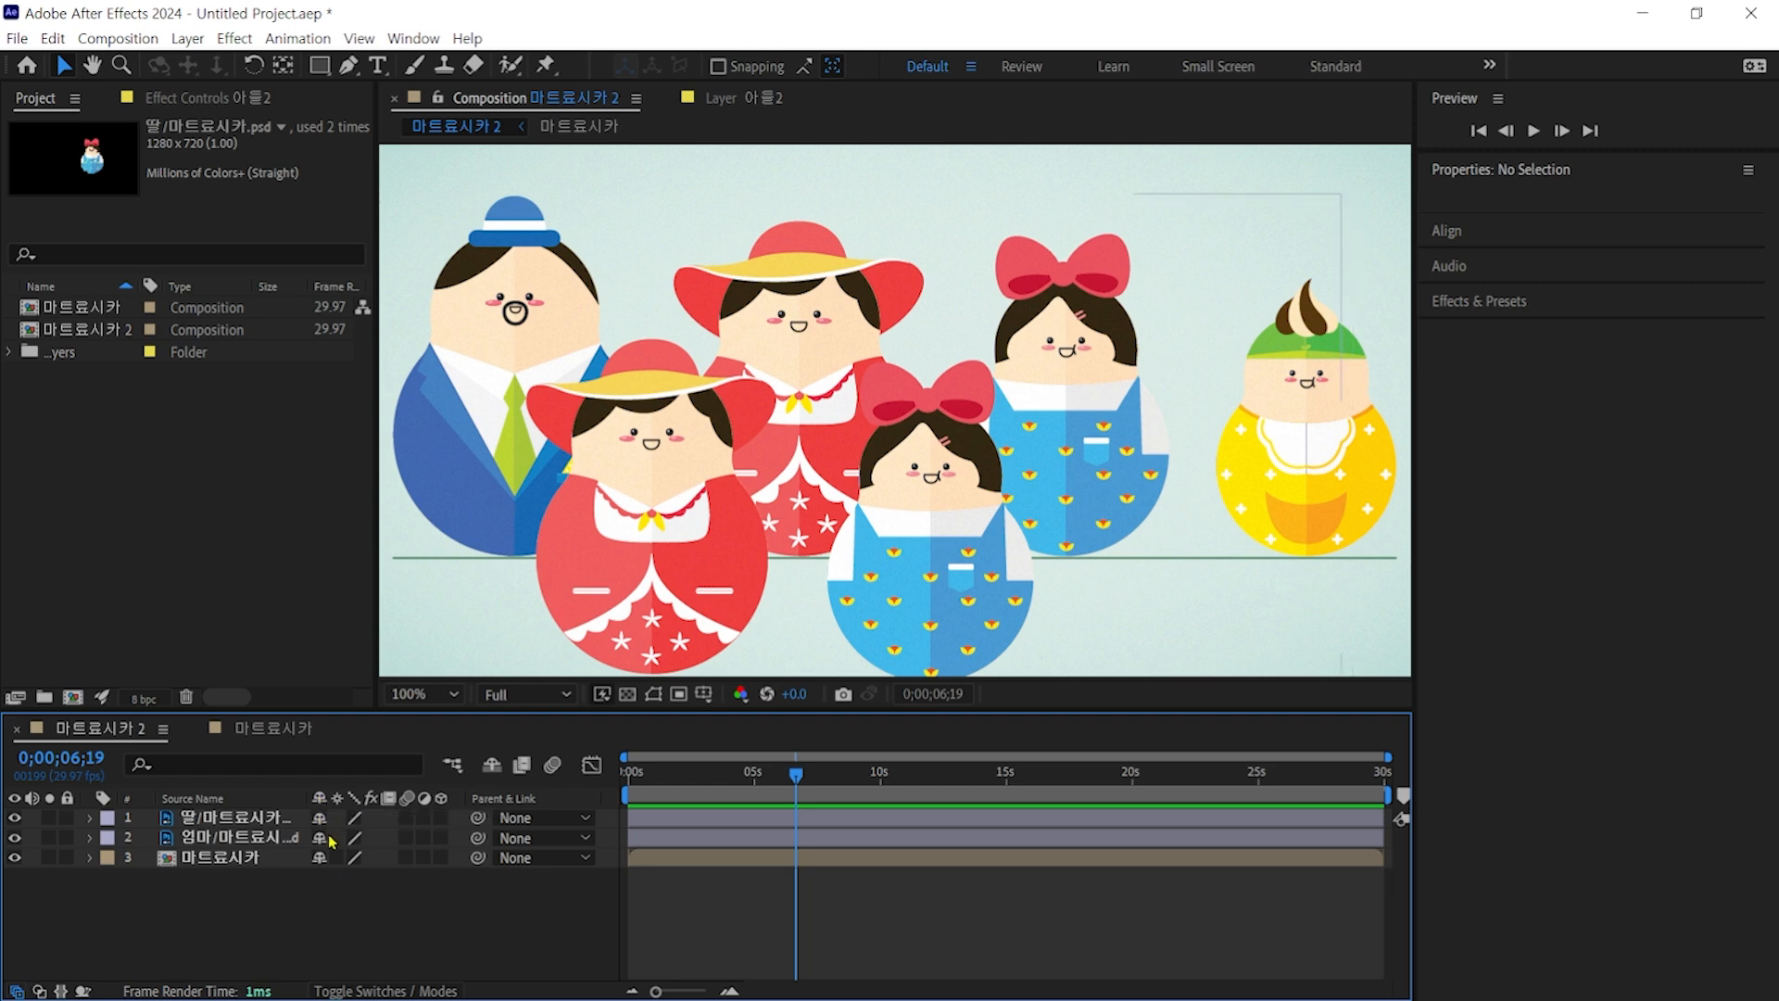
drag(327, 831, 320, 805)
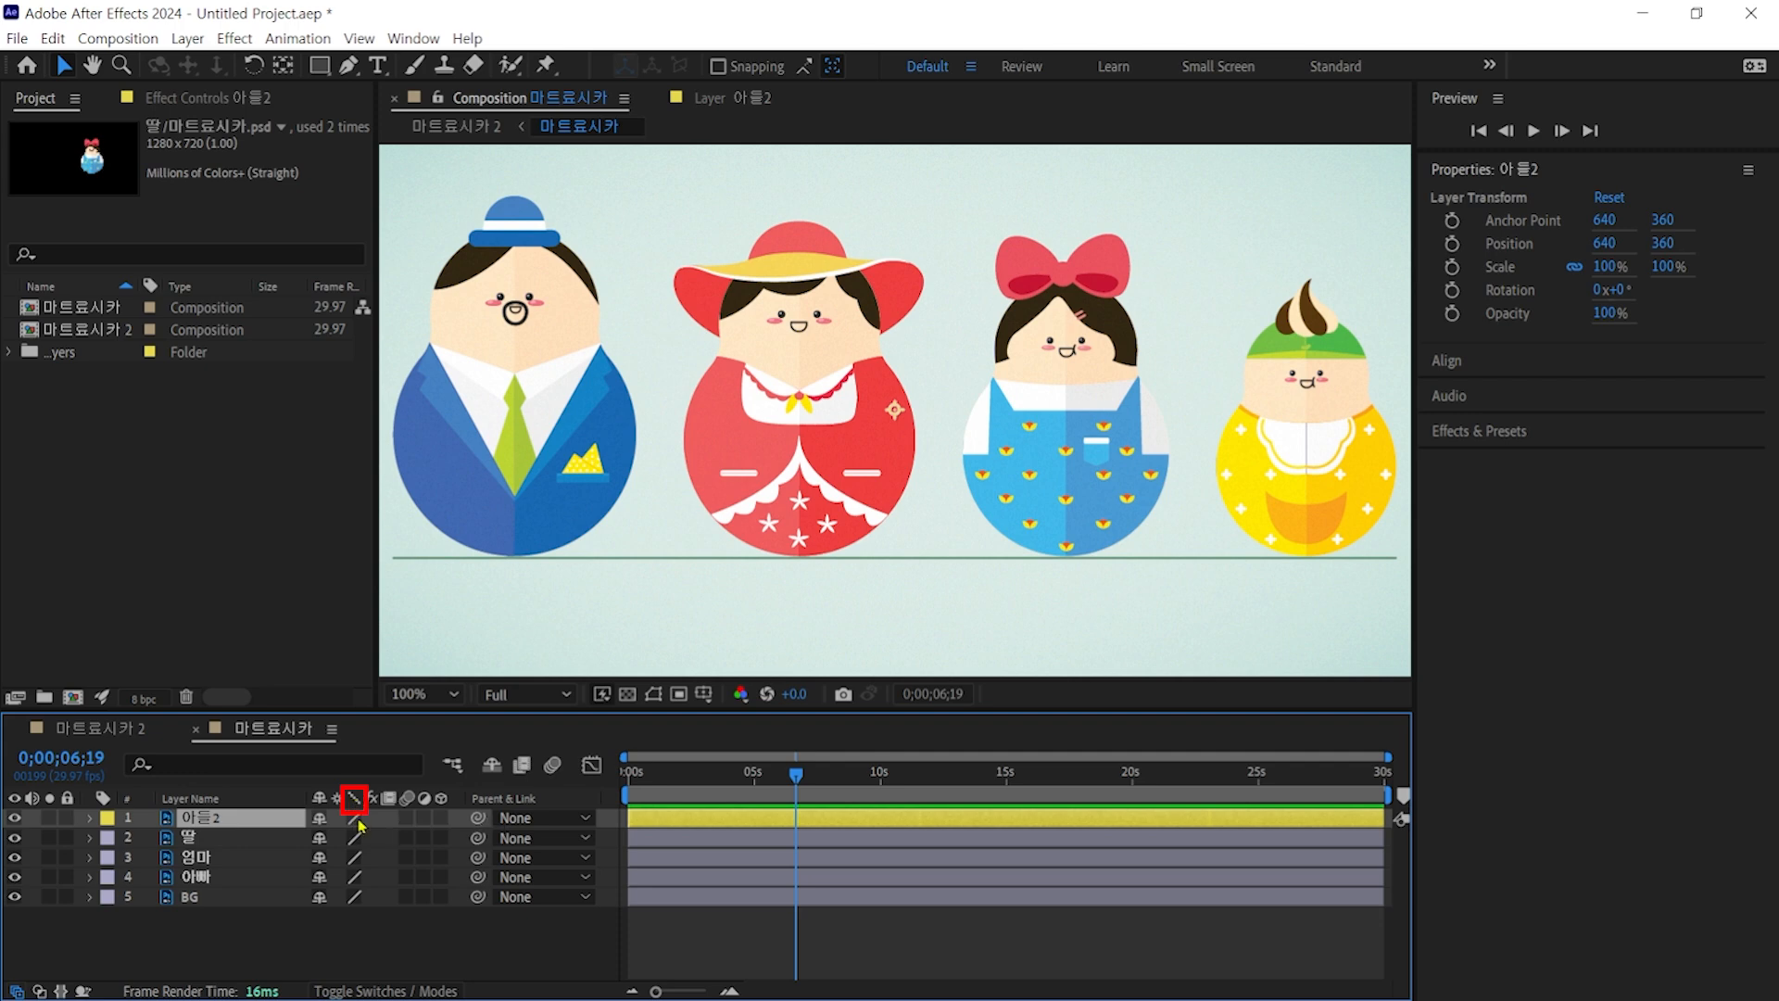
Step: Toggle the 아들2 layer's quality switch and back, and turn its Adjustment Layer switch on and off again
click(355, 818)
click(355, 818)
key(F2)
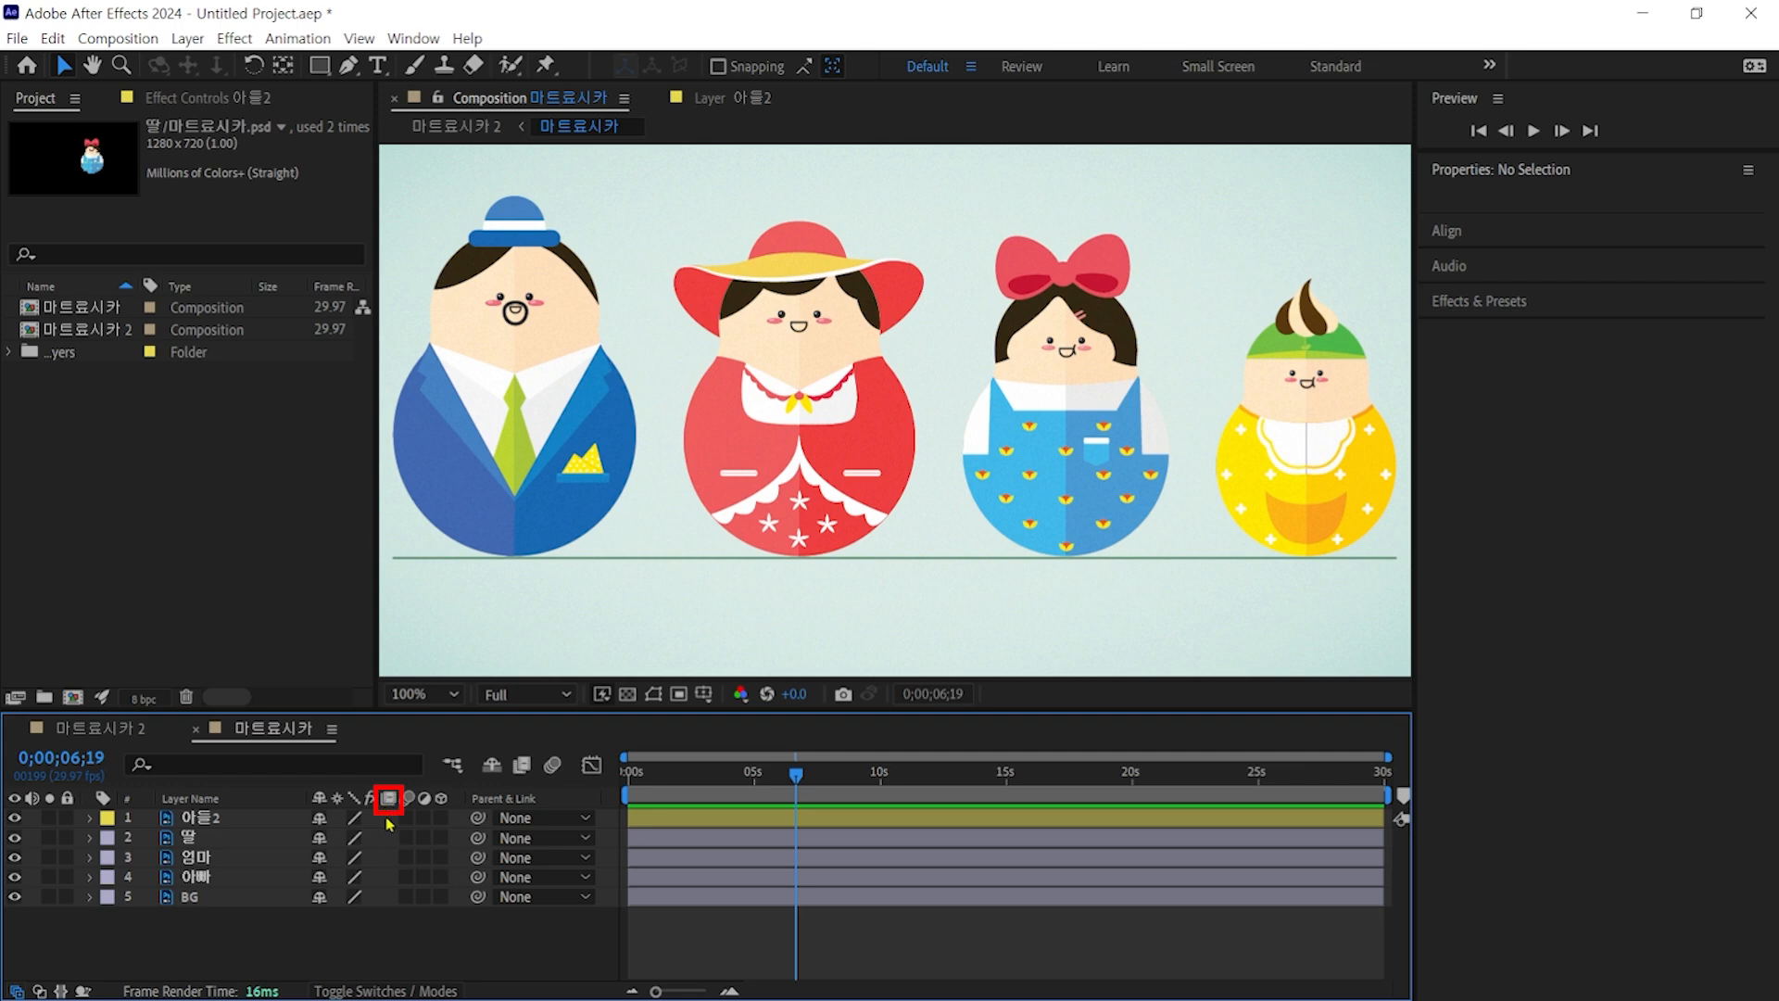
click(424, 818)
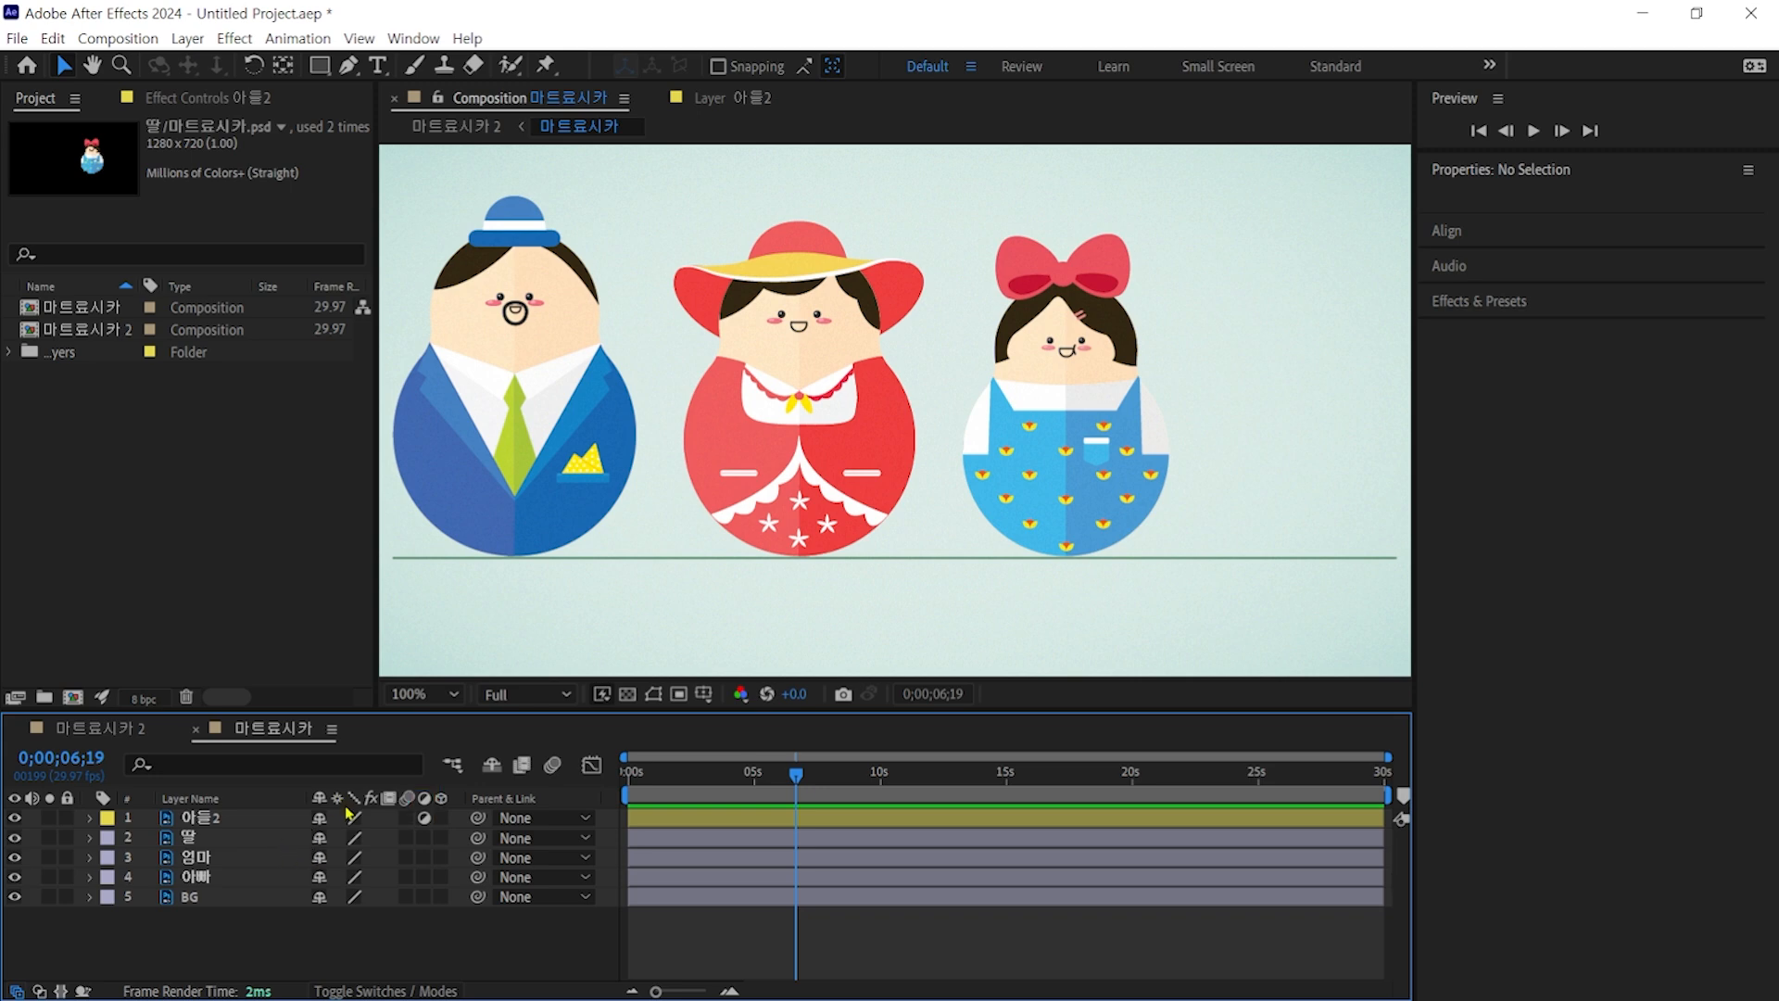
click(425, 818)
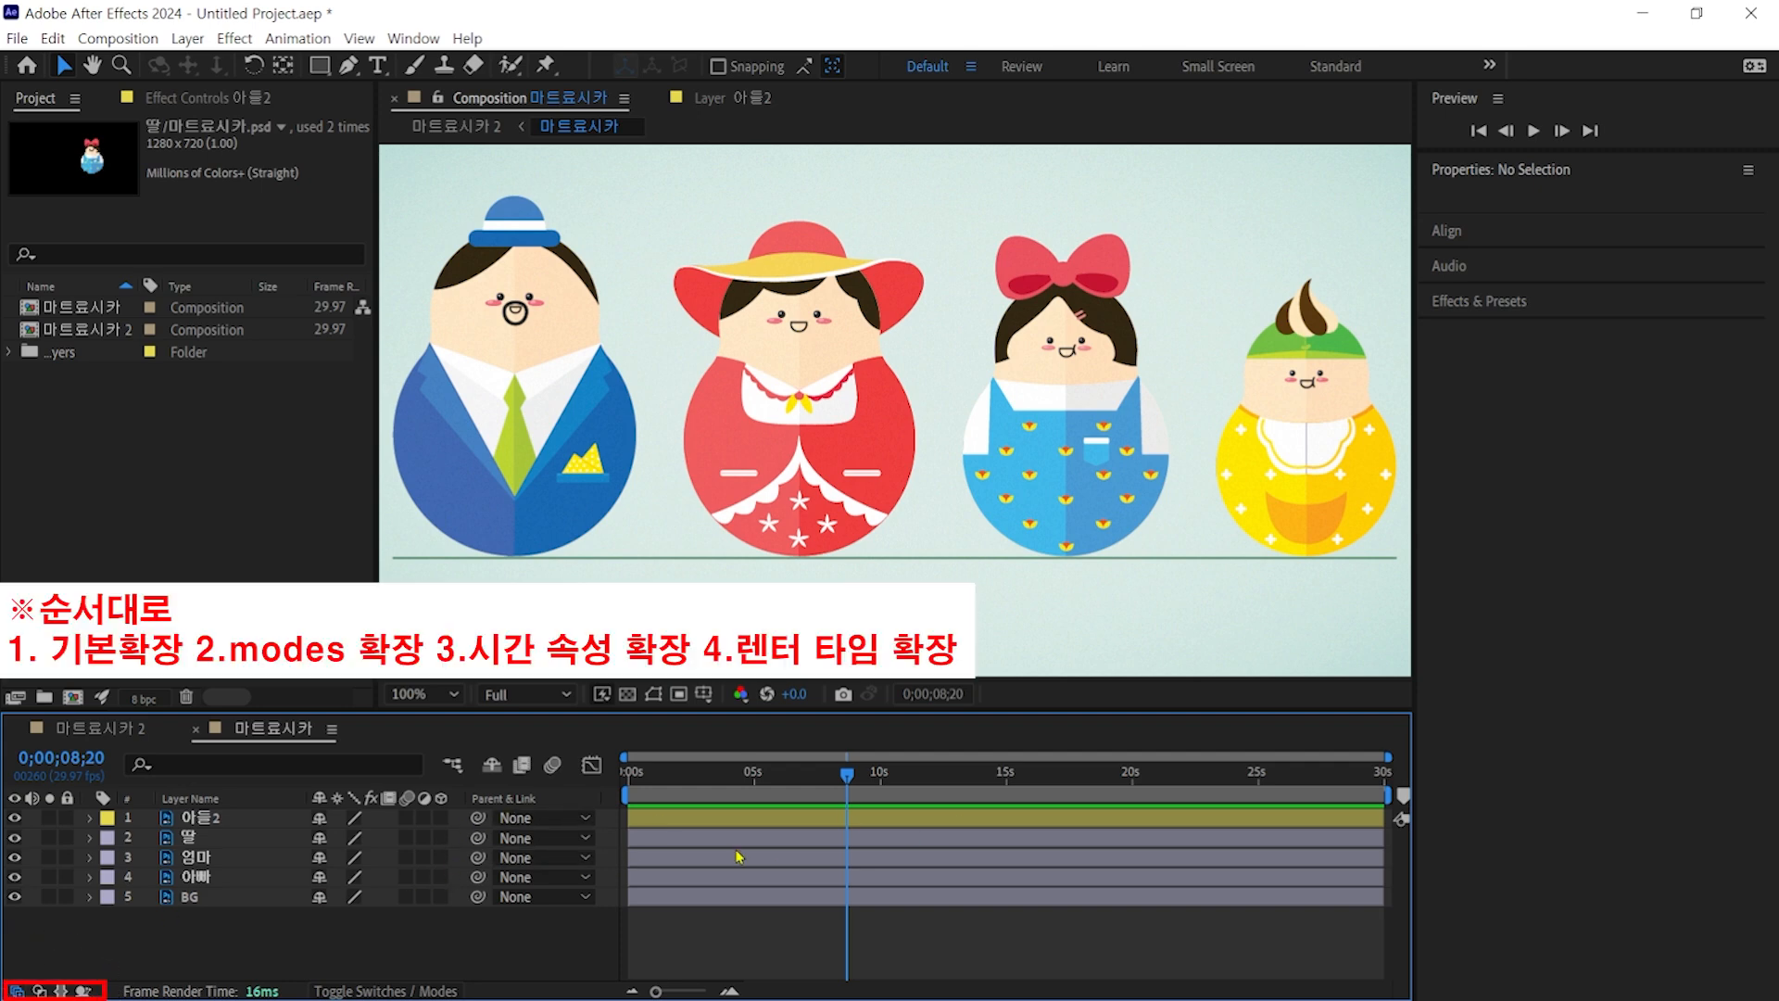
Step: Collapse and restore the layer switches pane, and expand the Transfer Controls, In/Out/Duration/Stretch and Render Time panes before collapsing them again
click(17, 990)
click(17, 990)
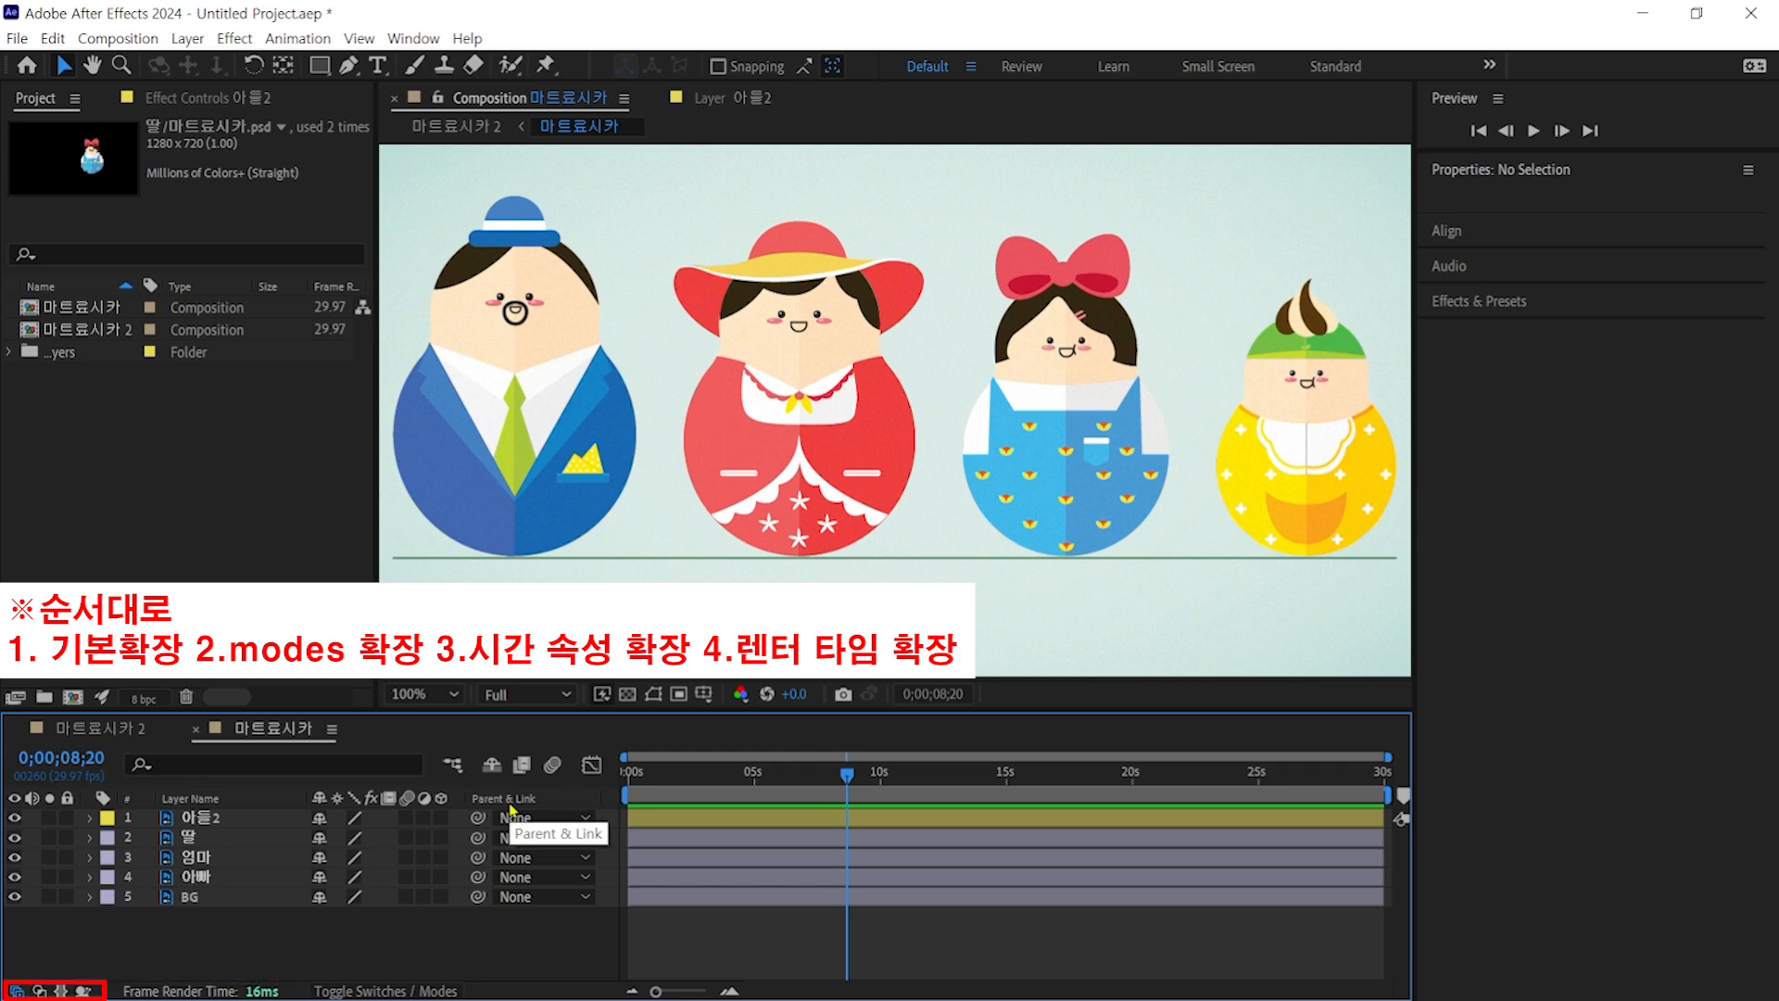
click(40, 991)
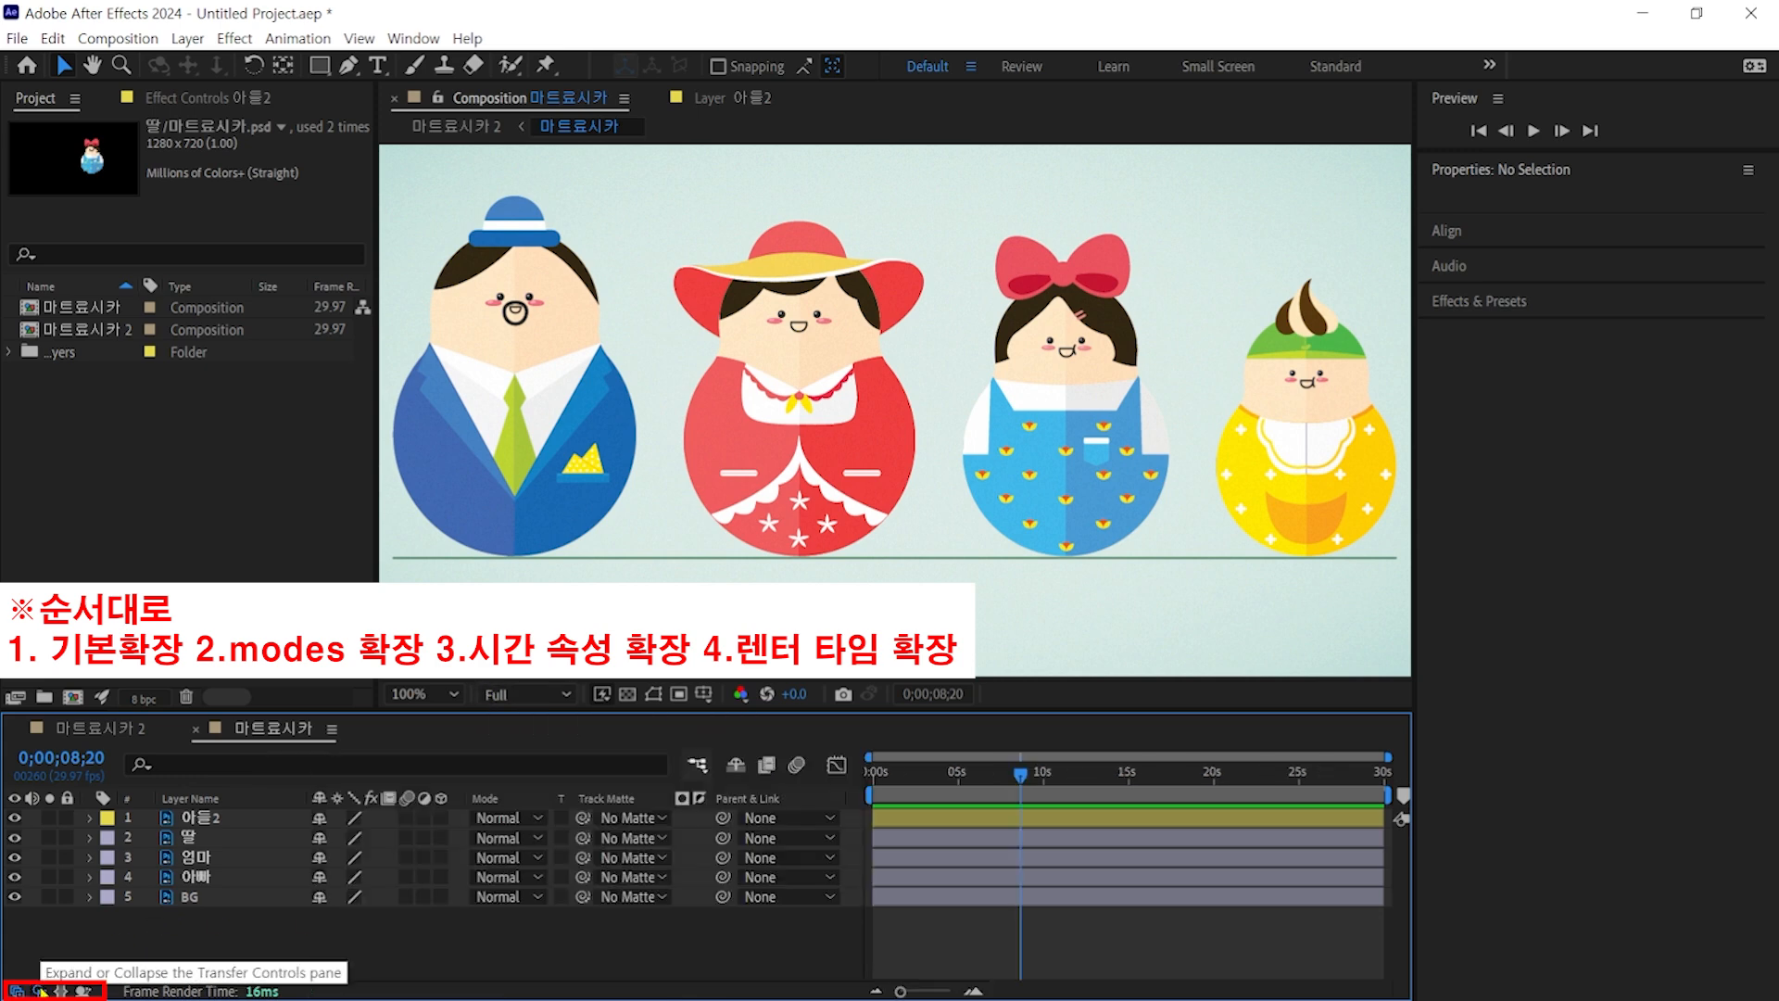
click(61, 990)
click(83, 991)
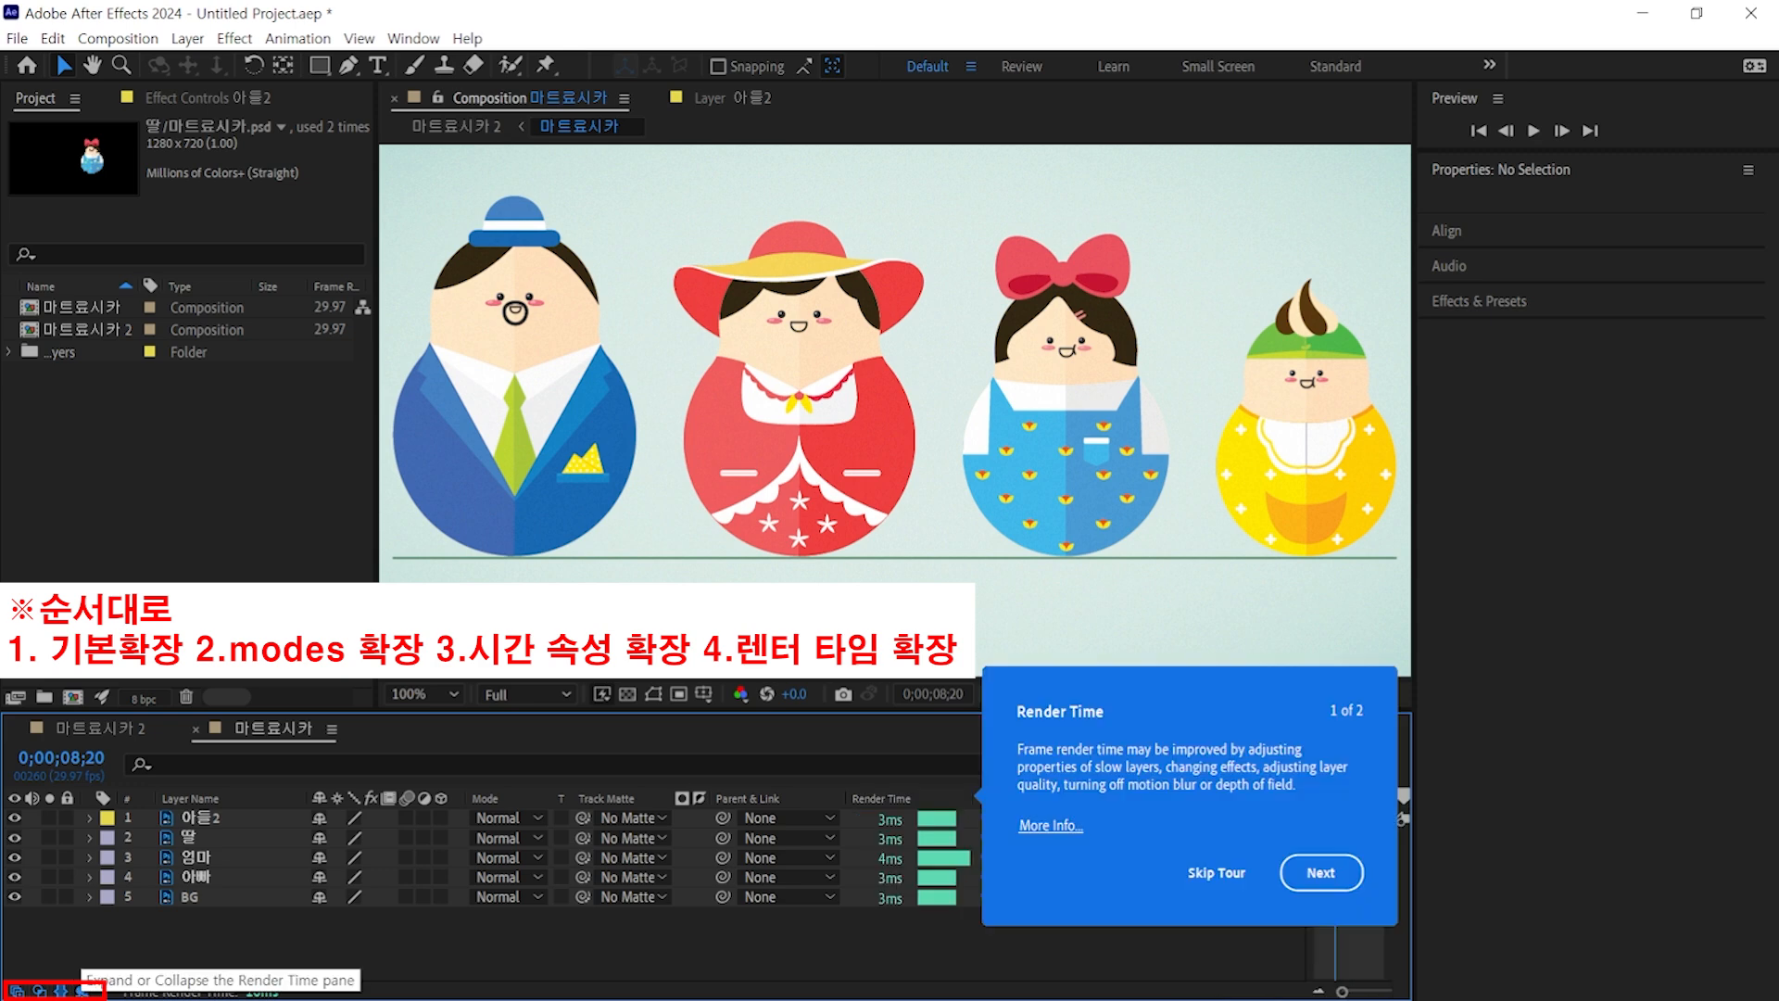
click(83, 991)
click(62, 991)
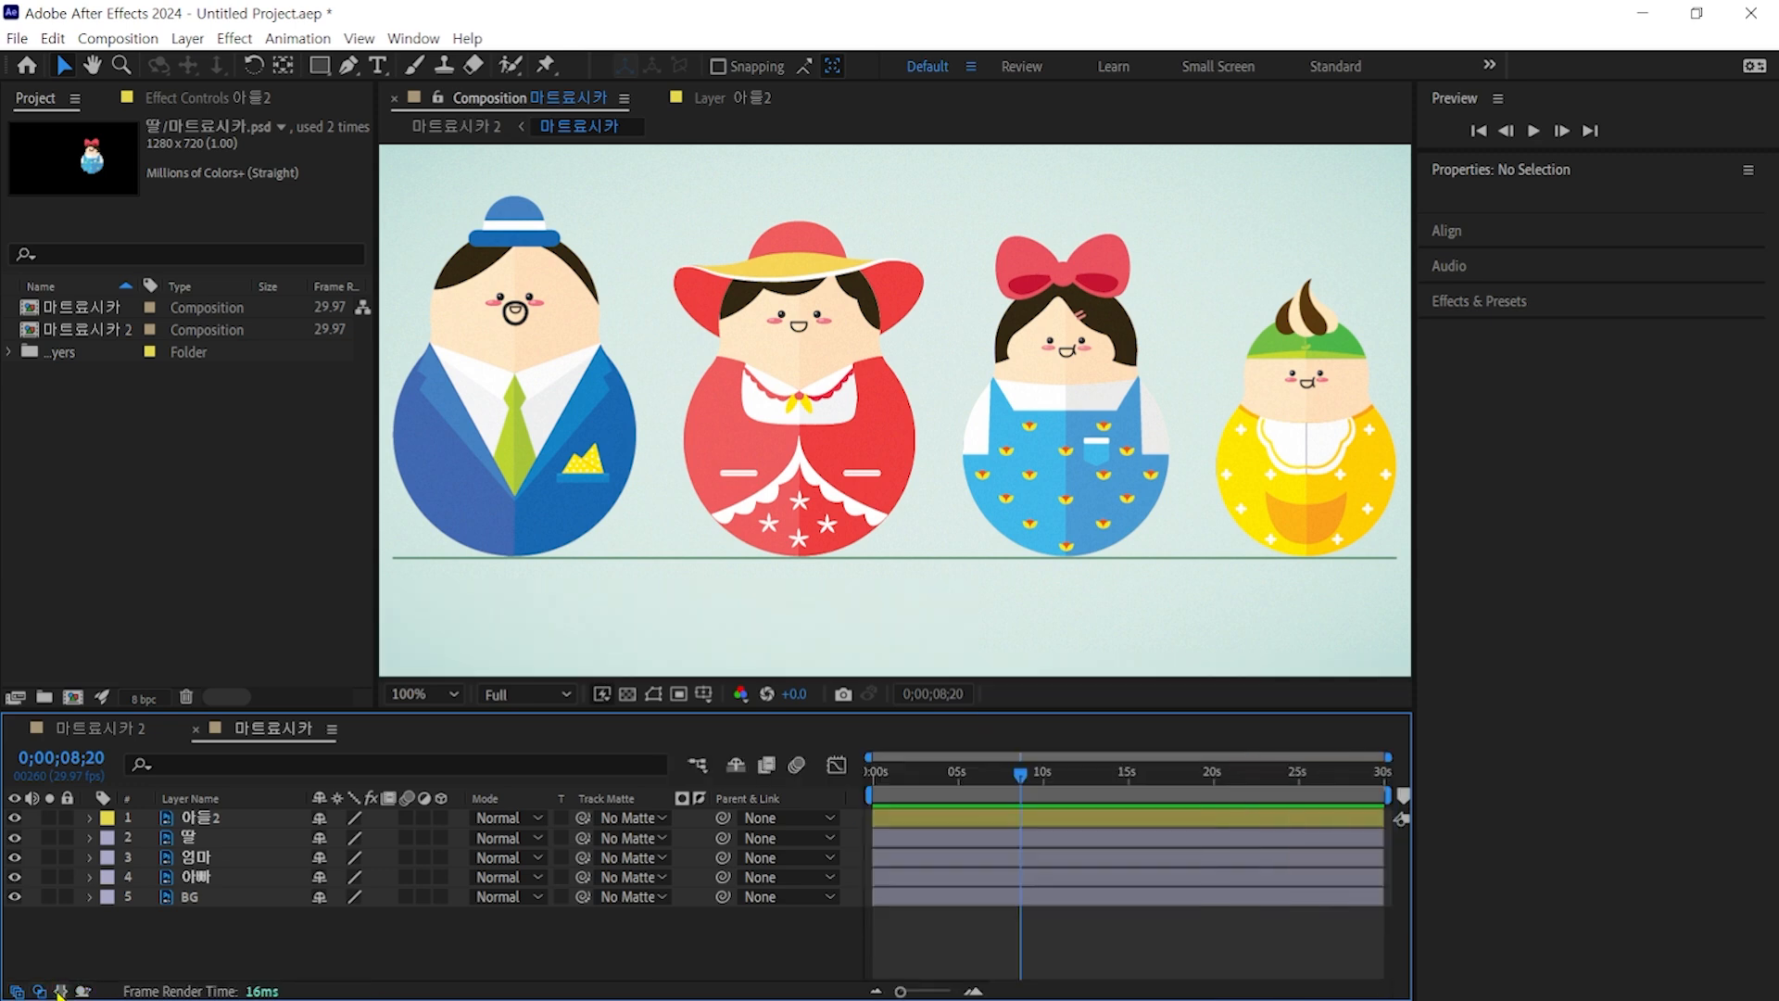
click(38, 990)
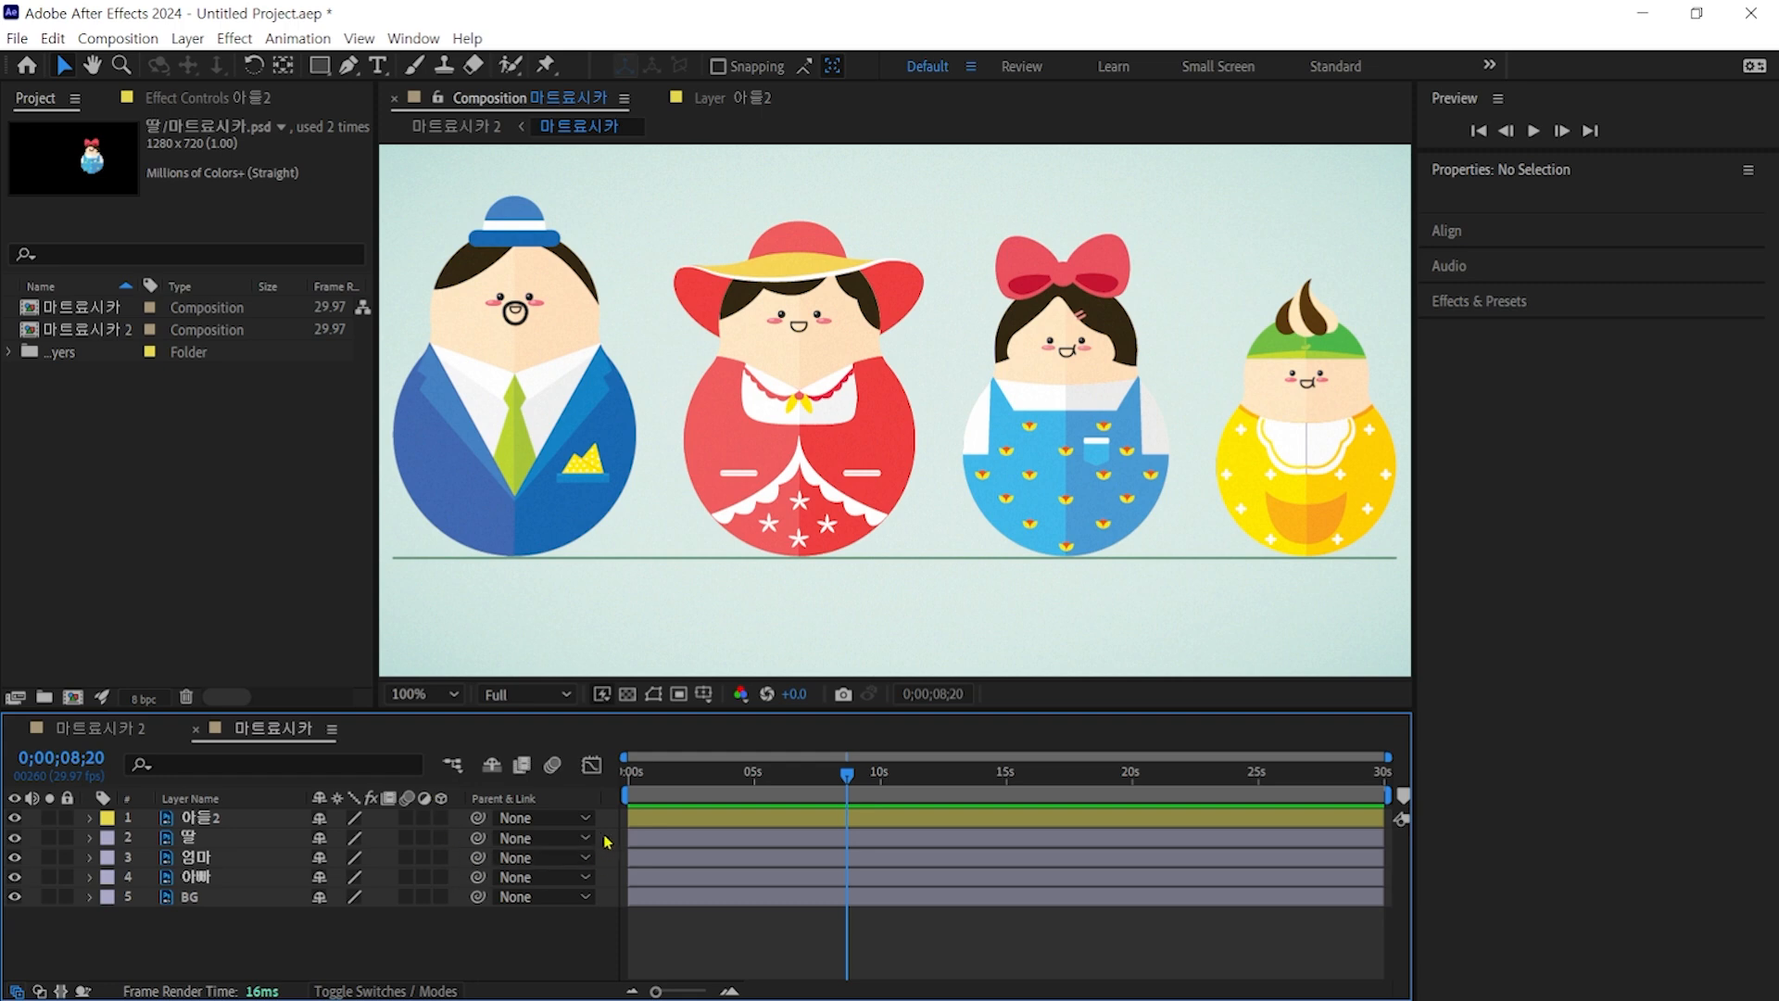
Step: Hide the layer switches, show the Transfer Controls, In/Out/Duration/Stretch and Render Time panes one at a time, and restore the switches
click(16, 991)
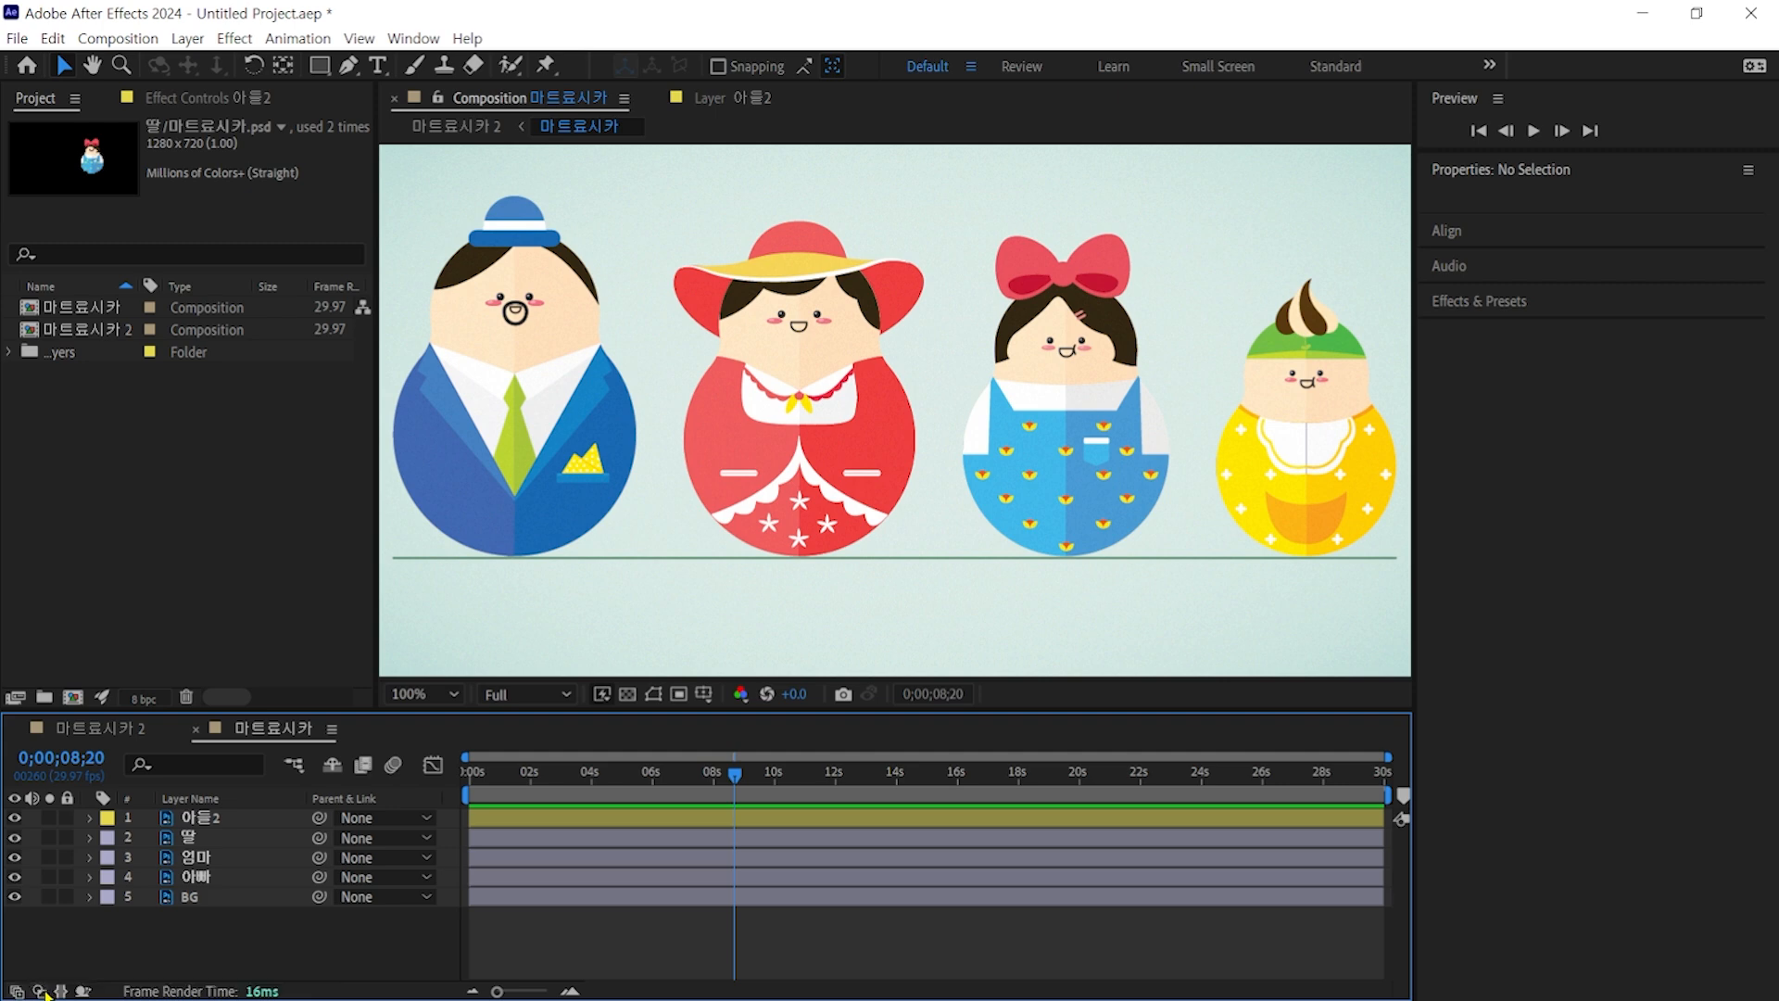
click(42, 991)
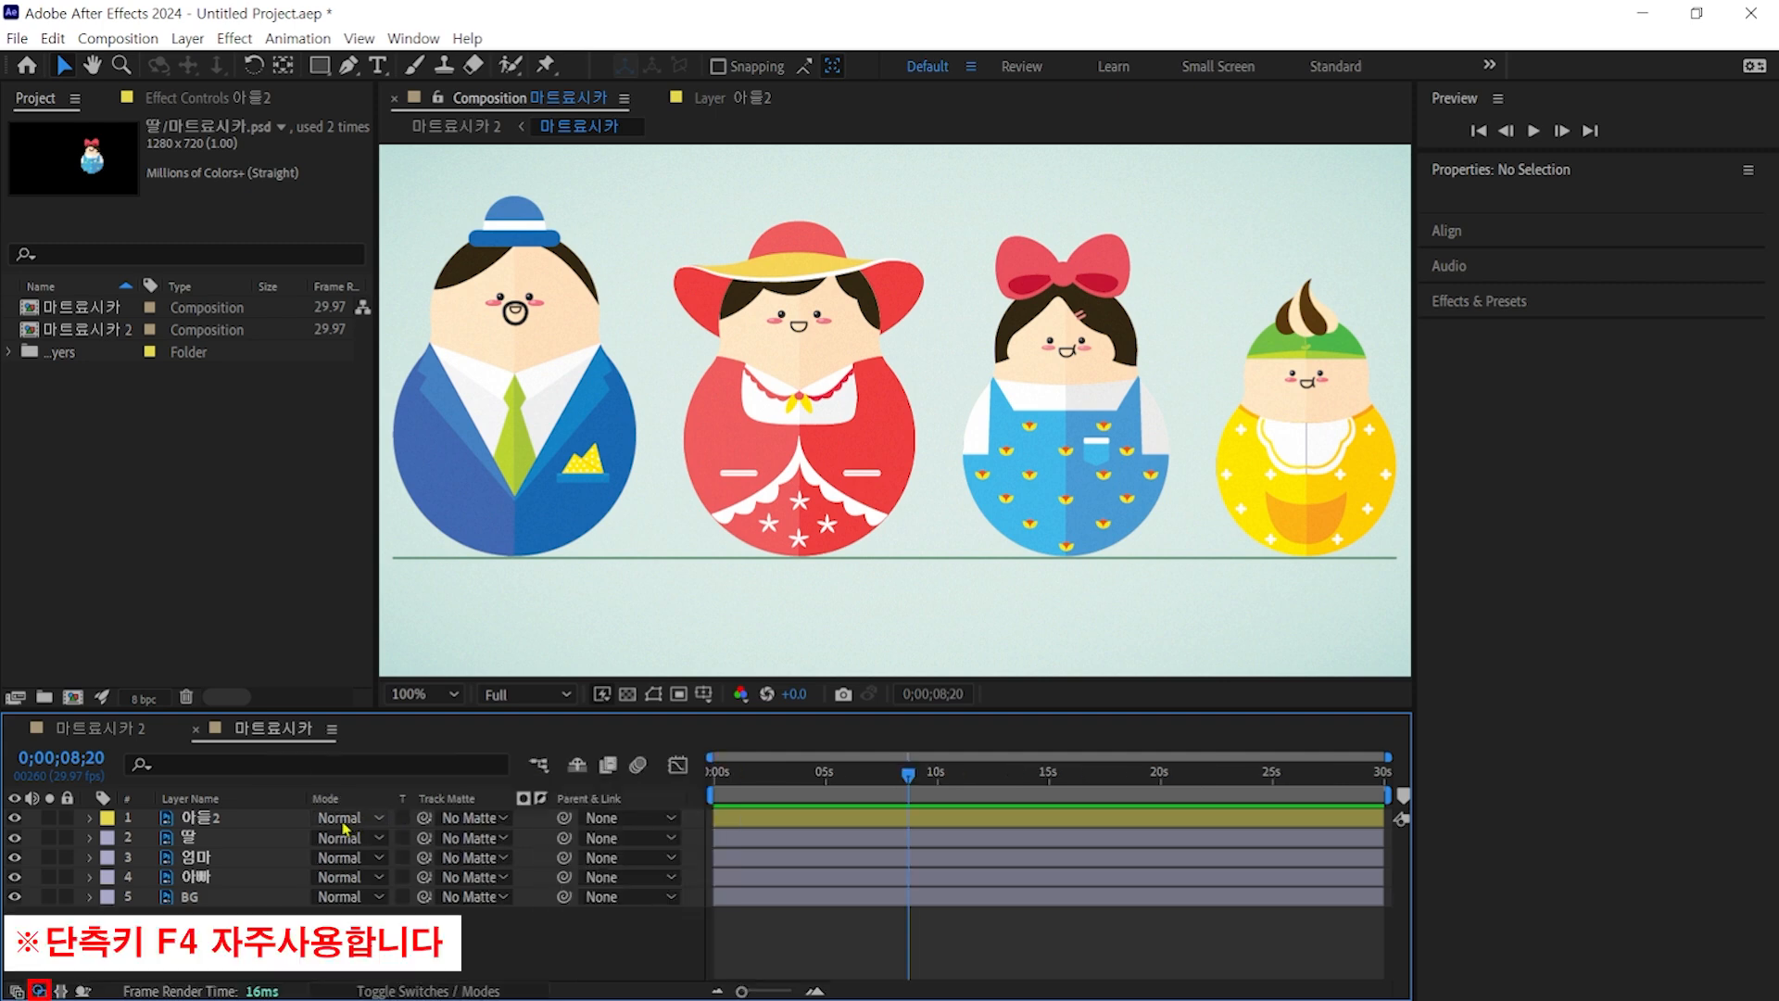
click(39, 990)
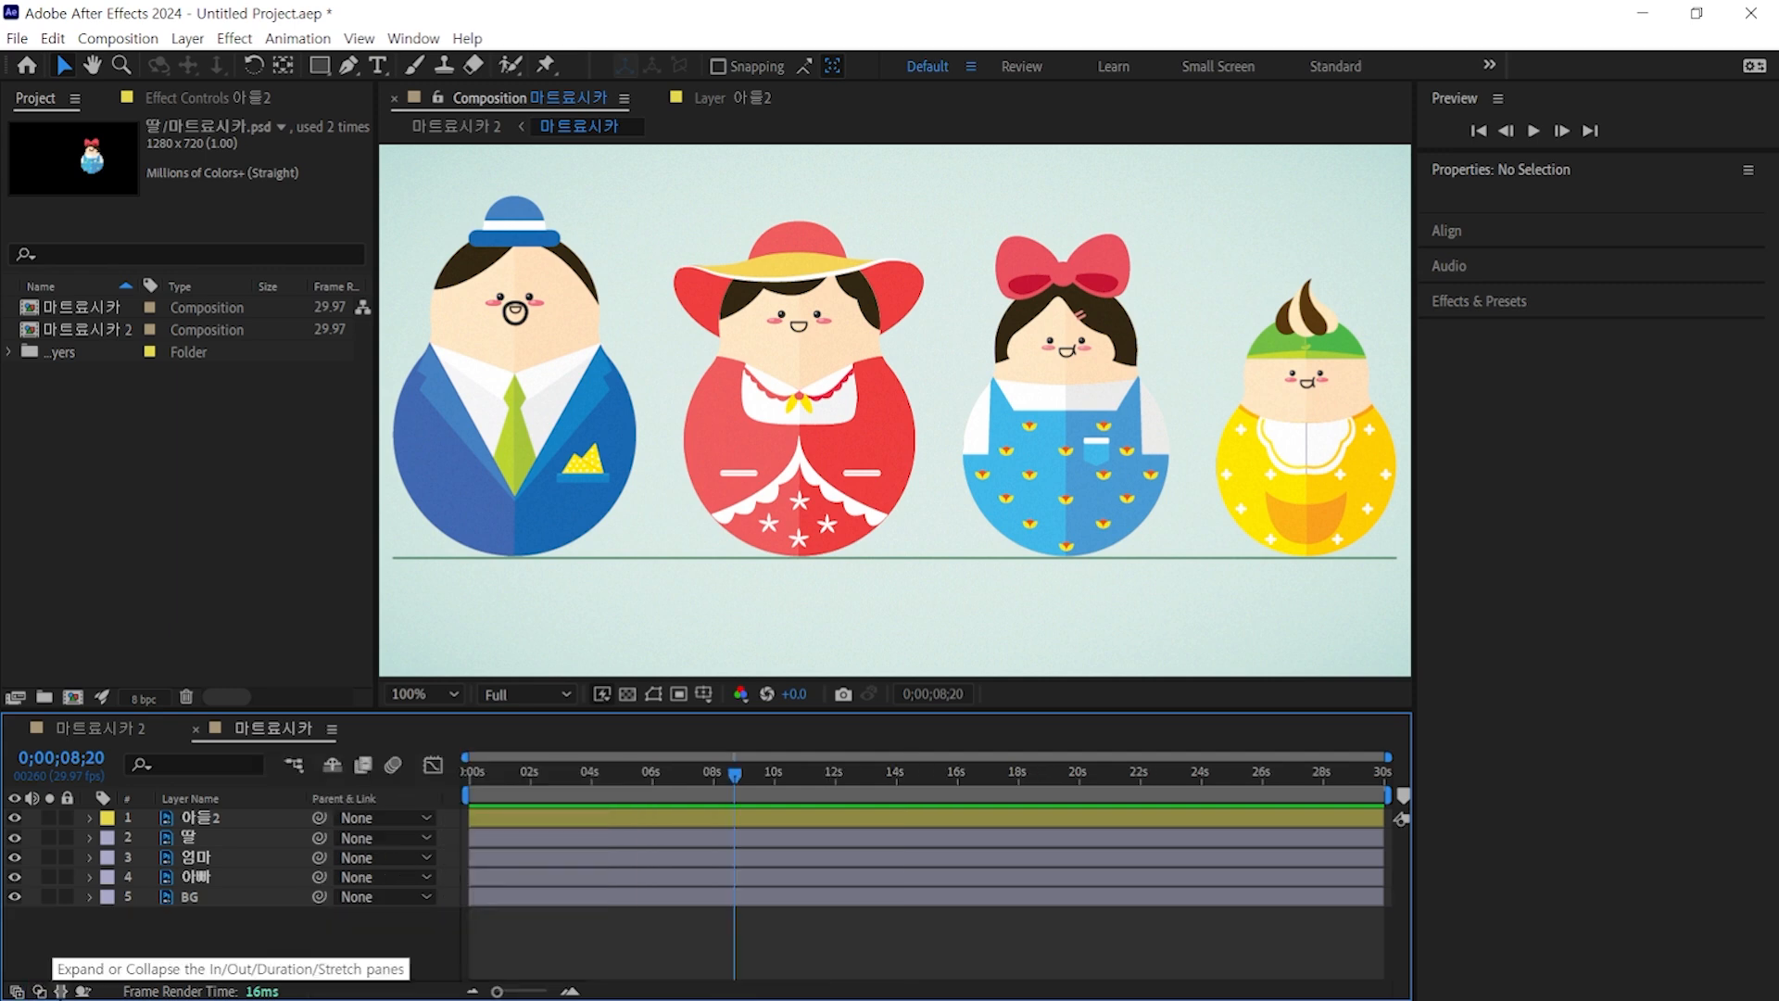
click(60, 991)
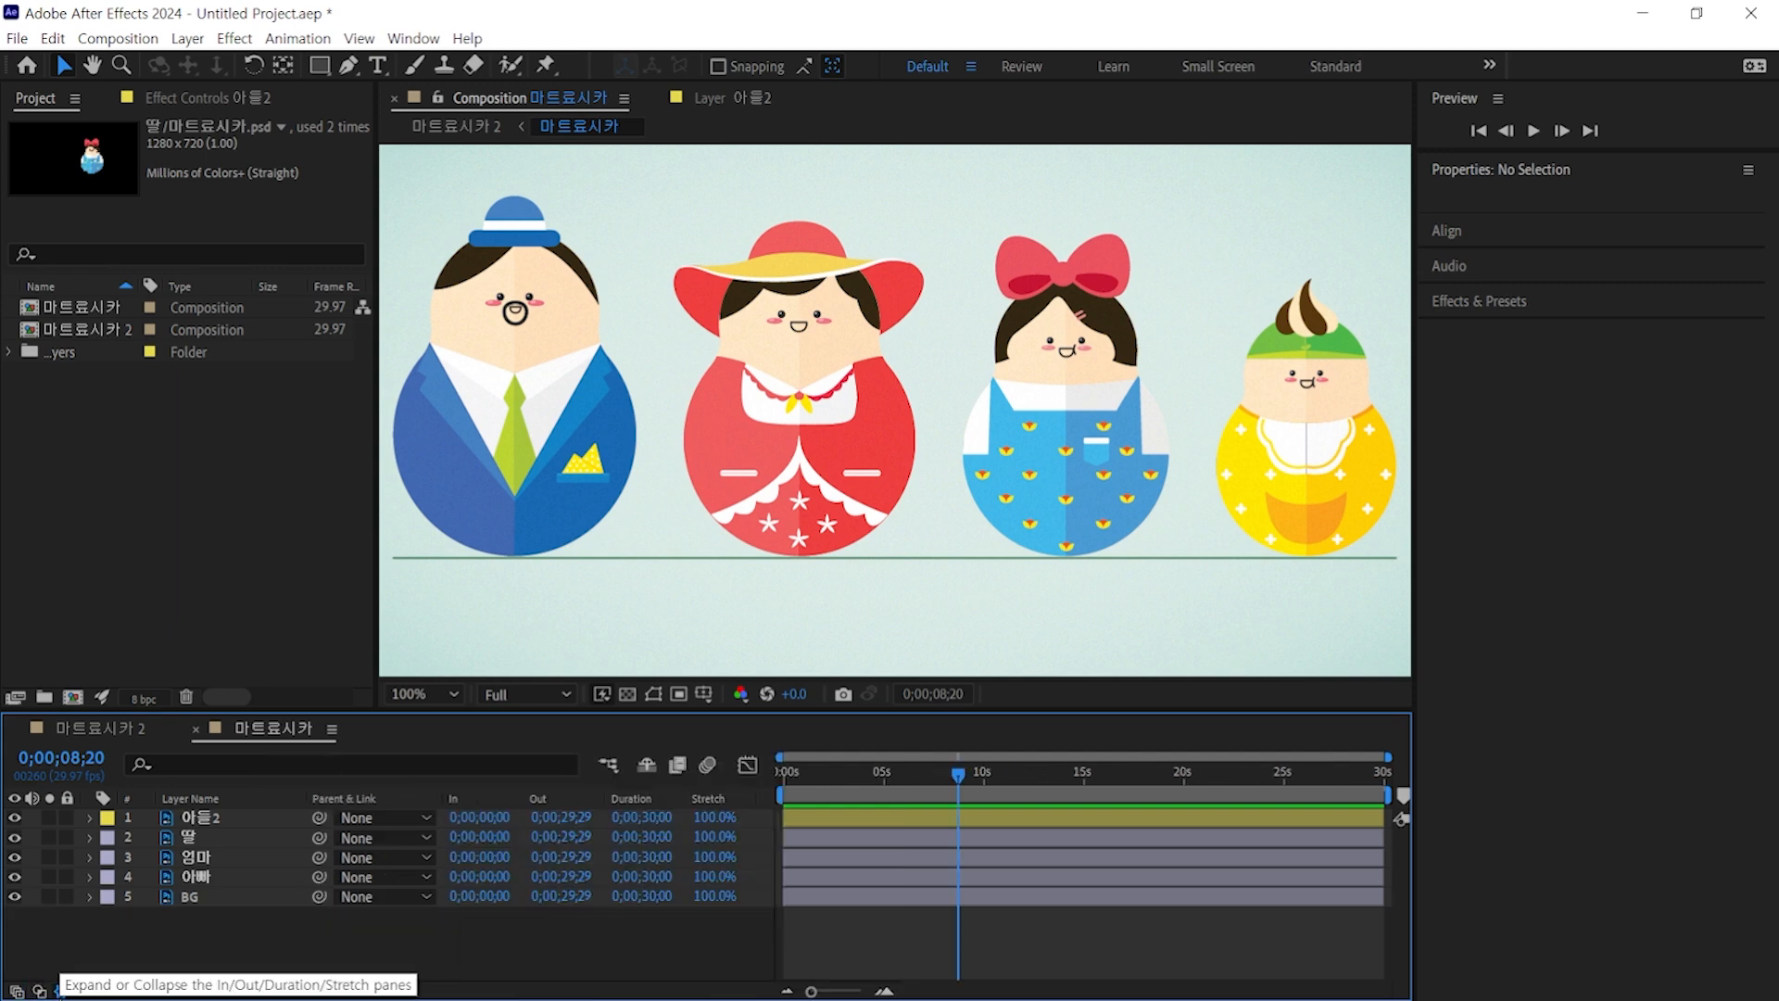
click(60, 991)
click(82, 991)
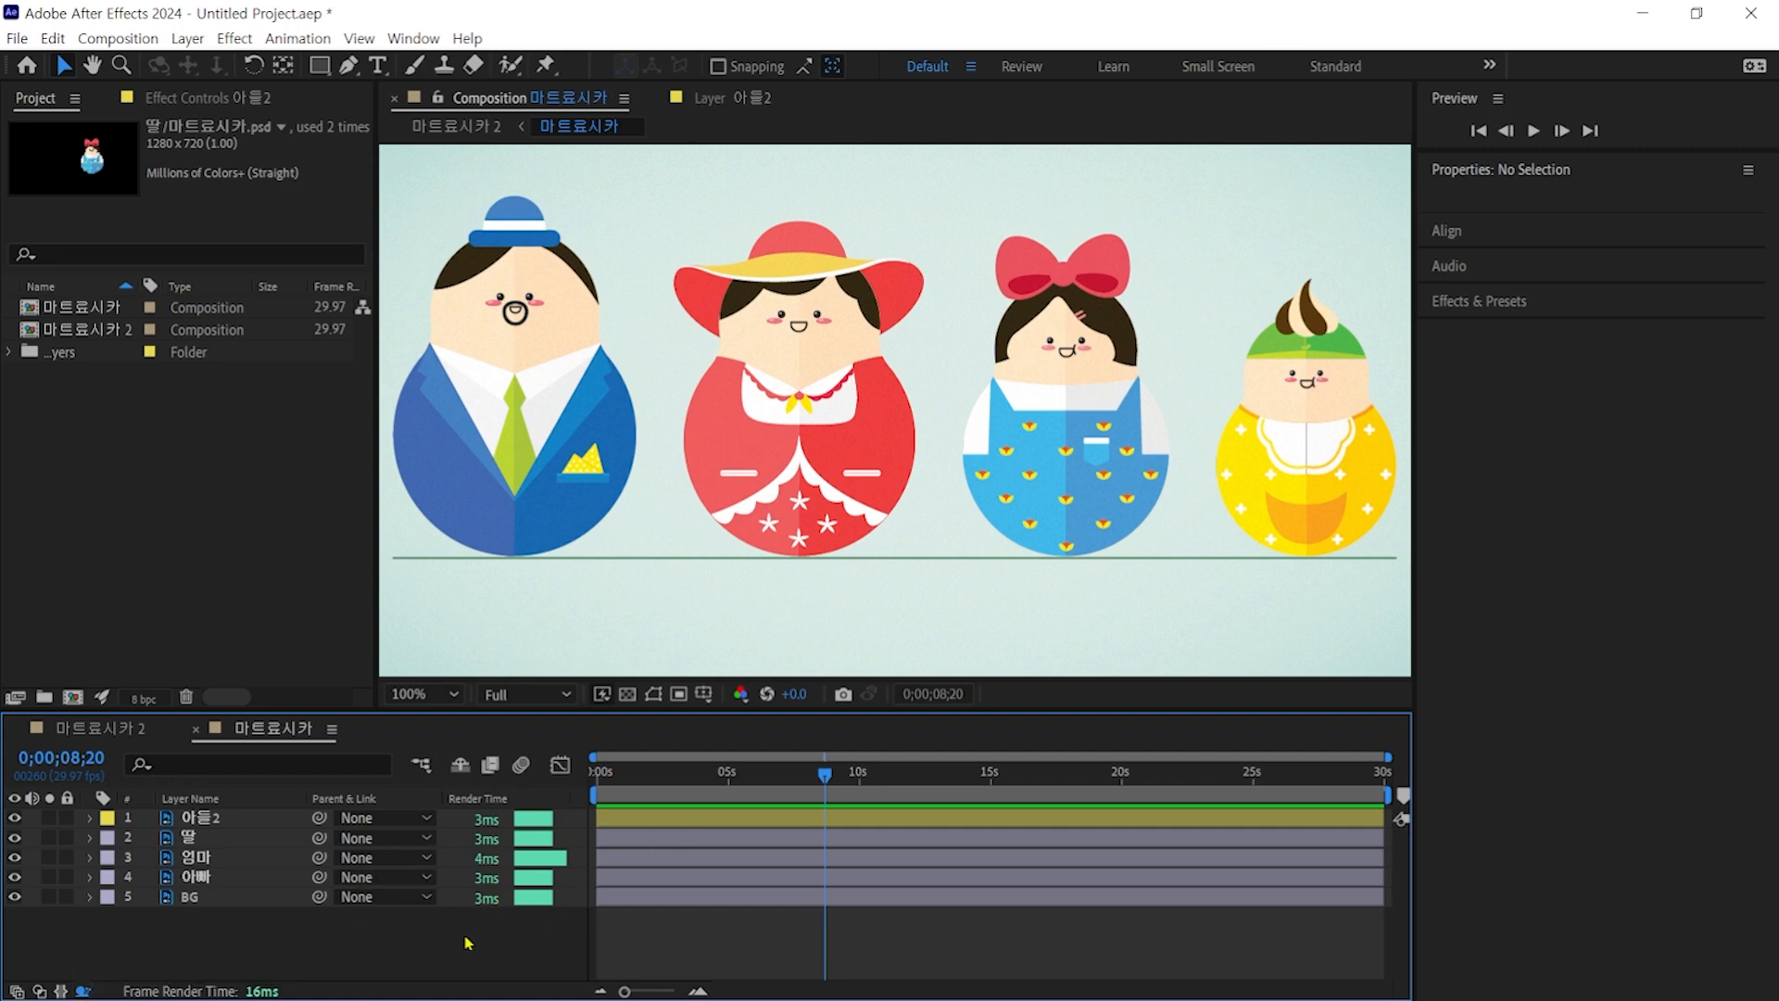
key(F4)
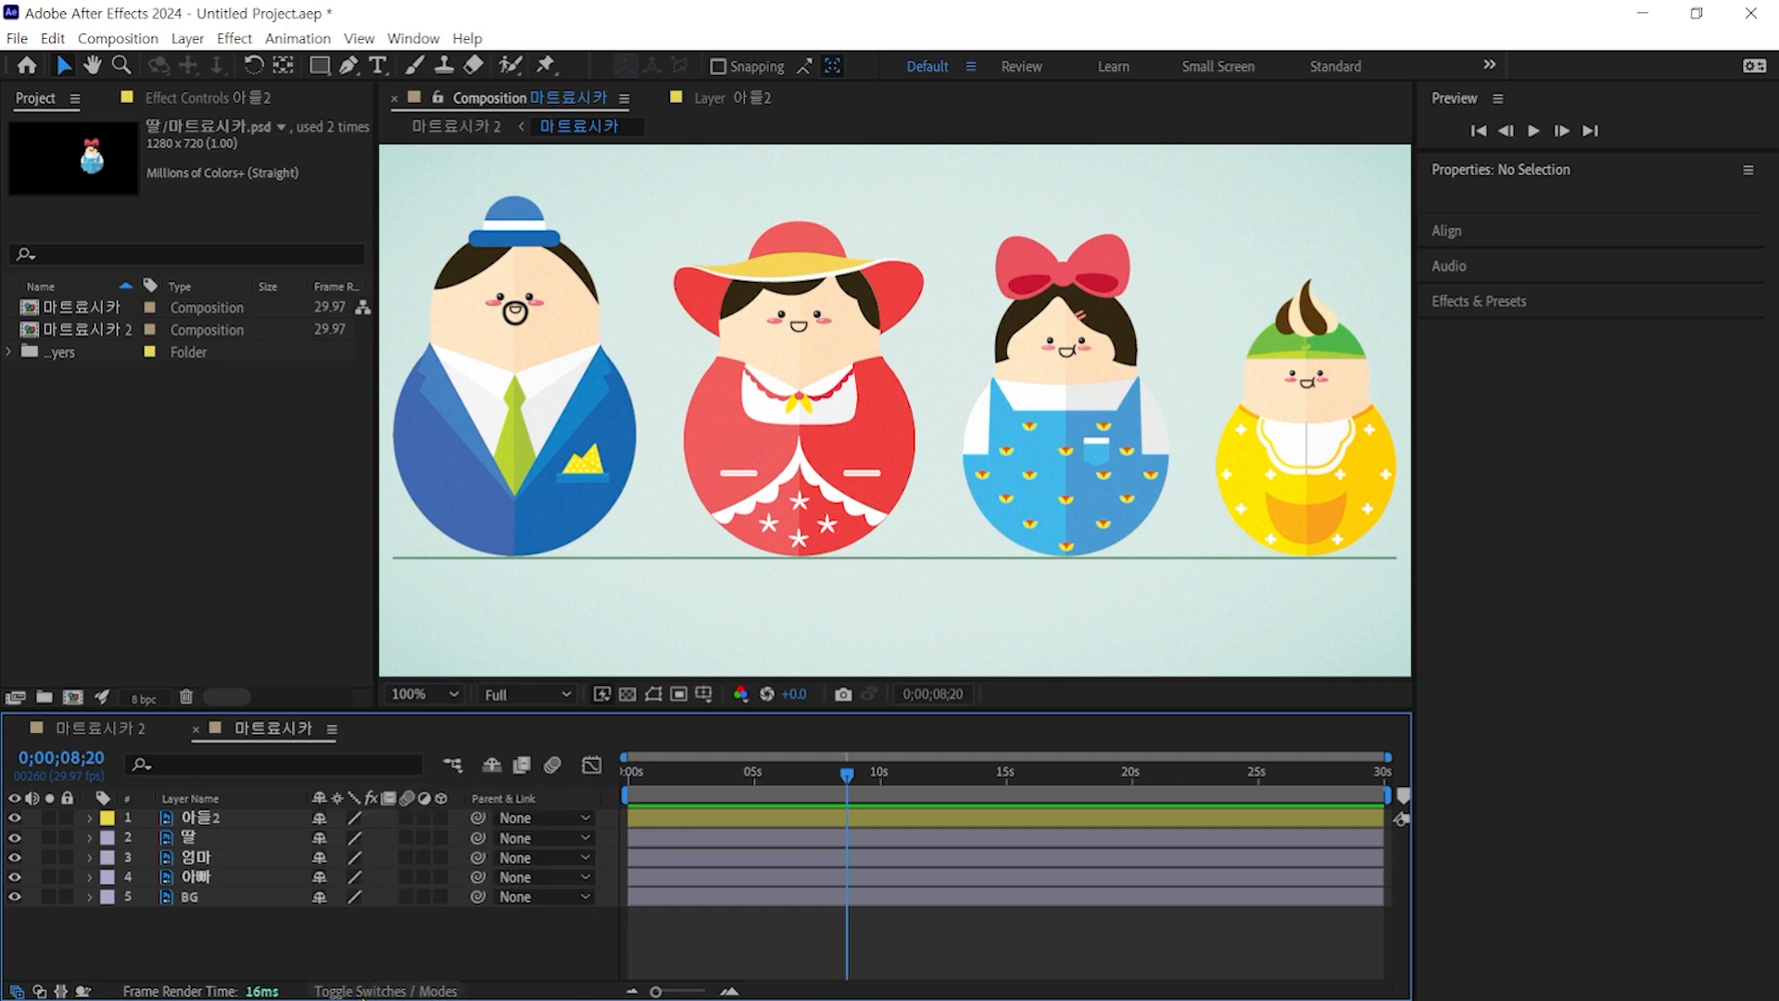
Step: Toggle the timeline columns from layer switches to modes and back to the switches
click(412, 991)
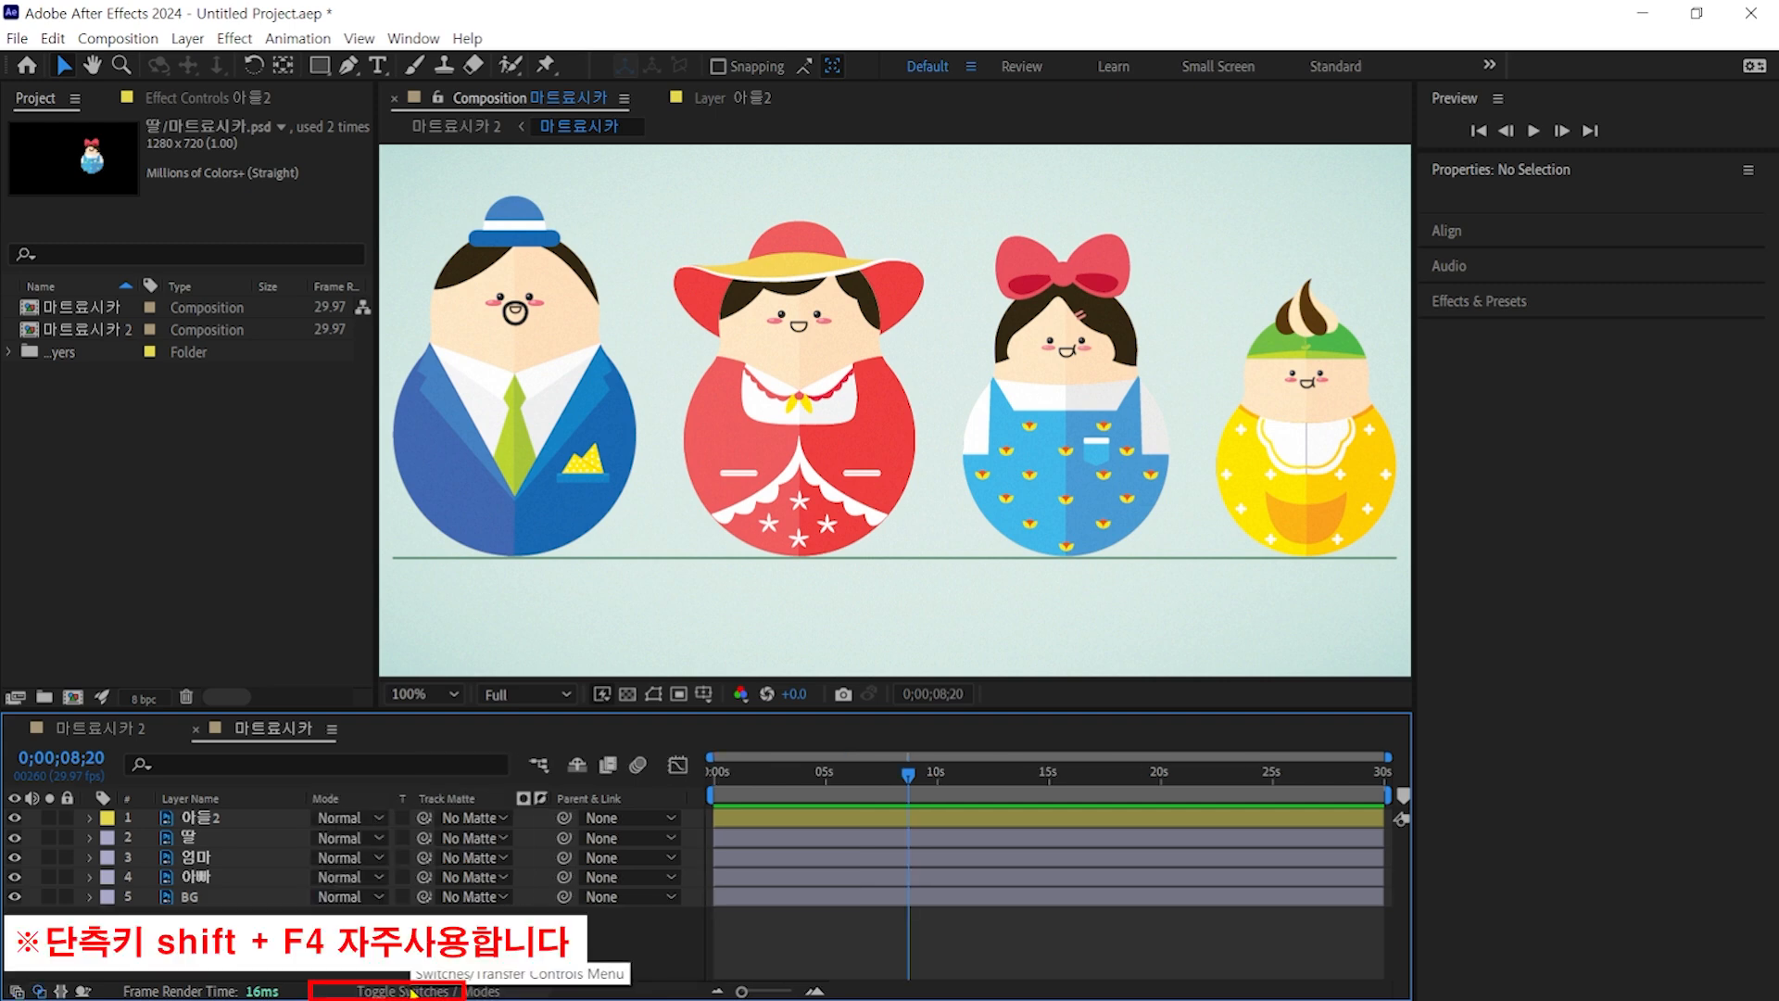
click(412, 991)
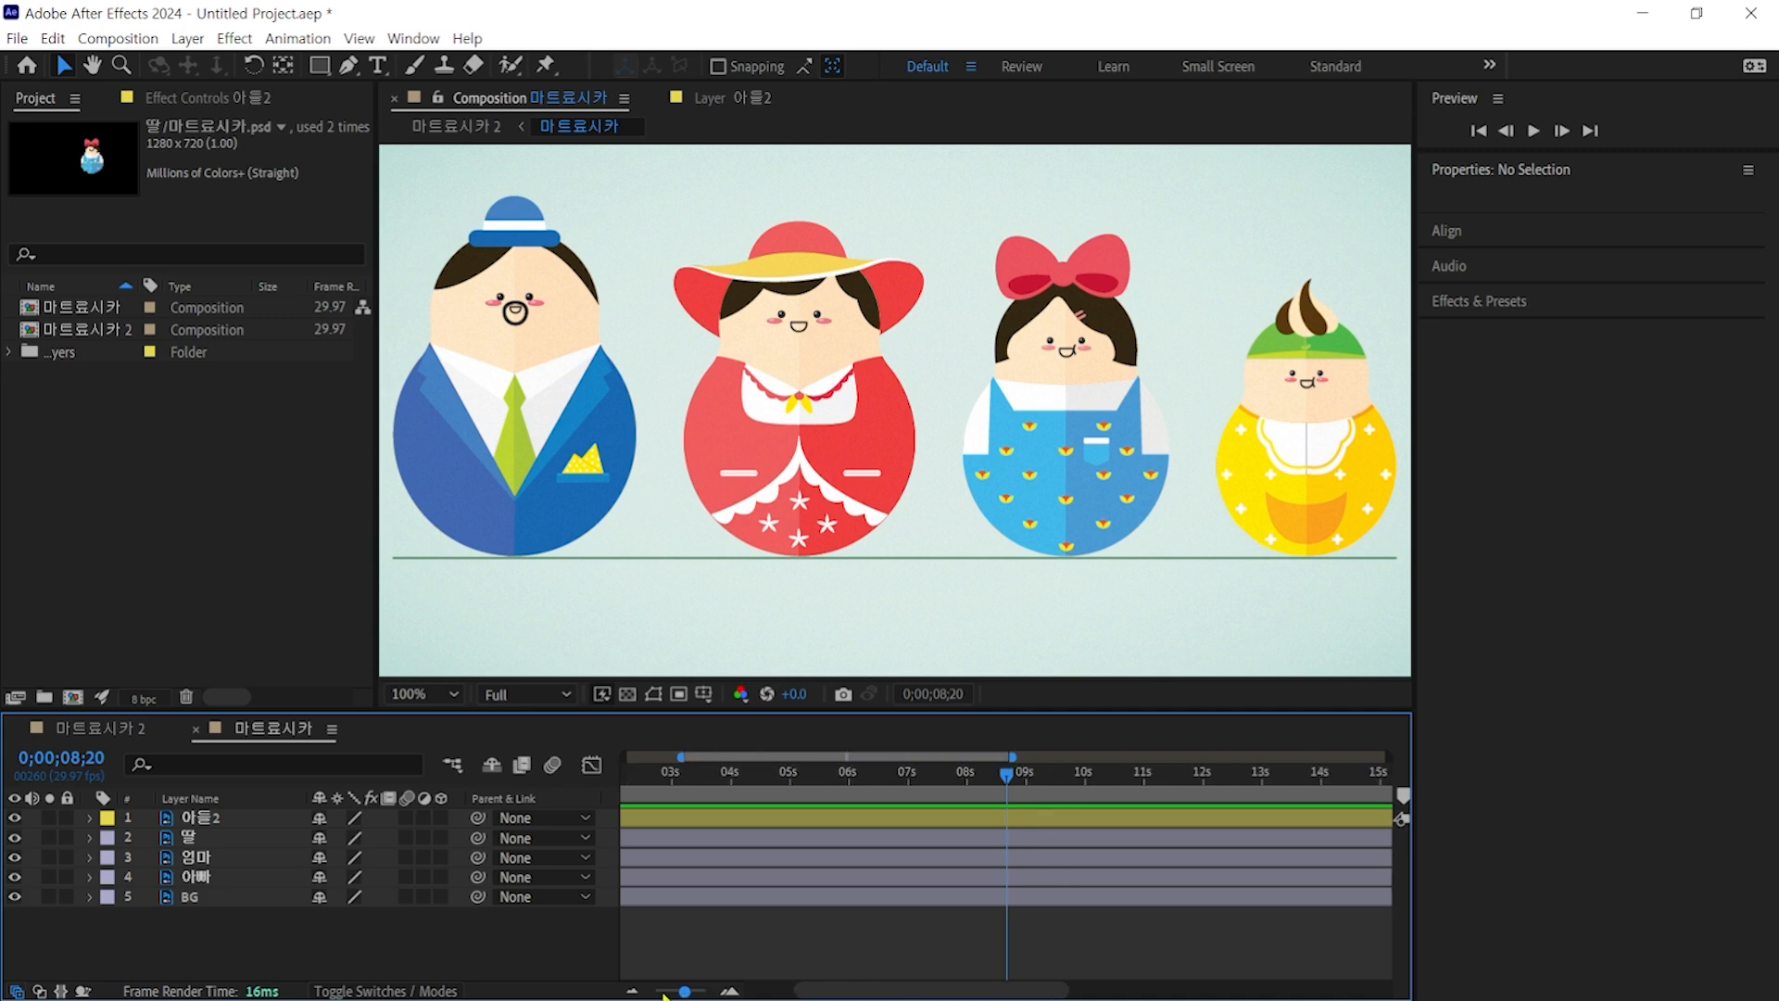
click(719, 952)
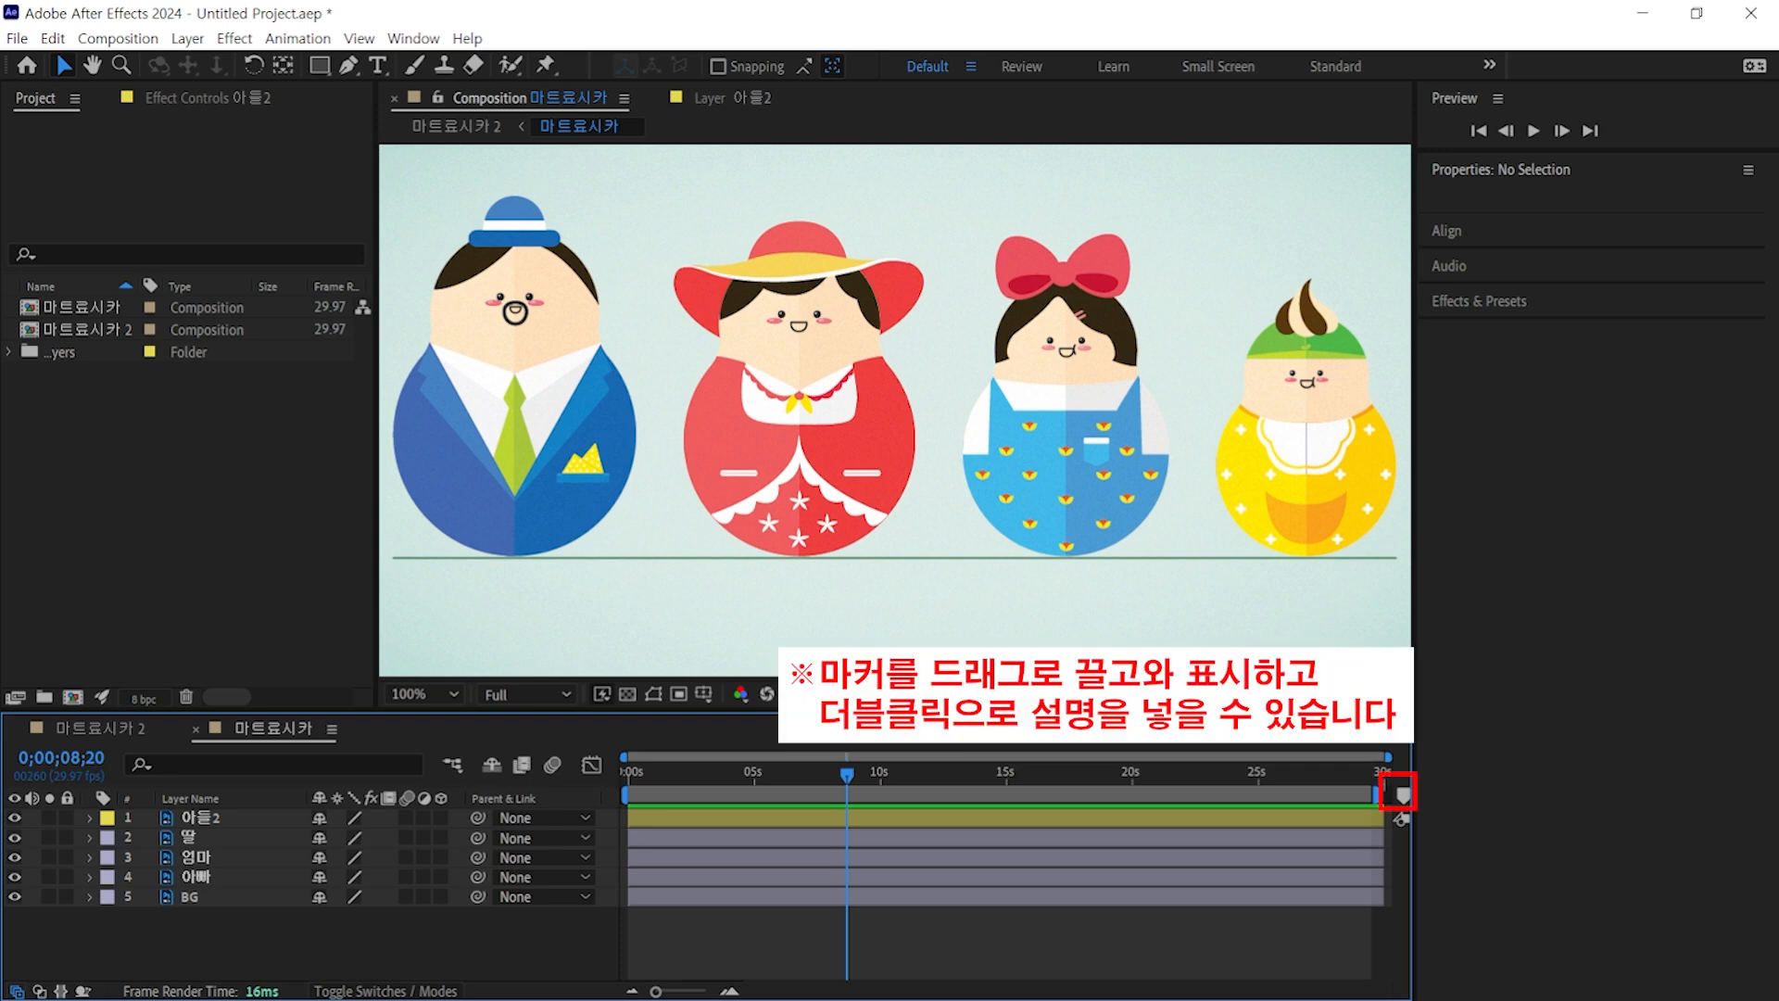
Step: Place composition markers on the timeline at about 5 and 10 seconds and move the current time to 0;00;05;17
drag(1405, 797, 823, 799)
click(773, 795)
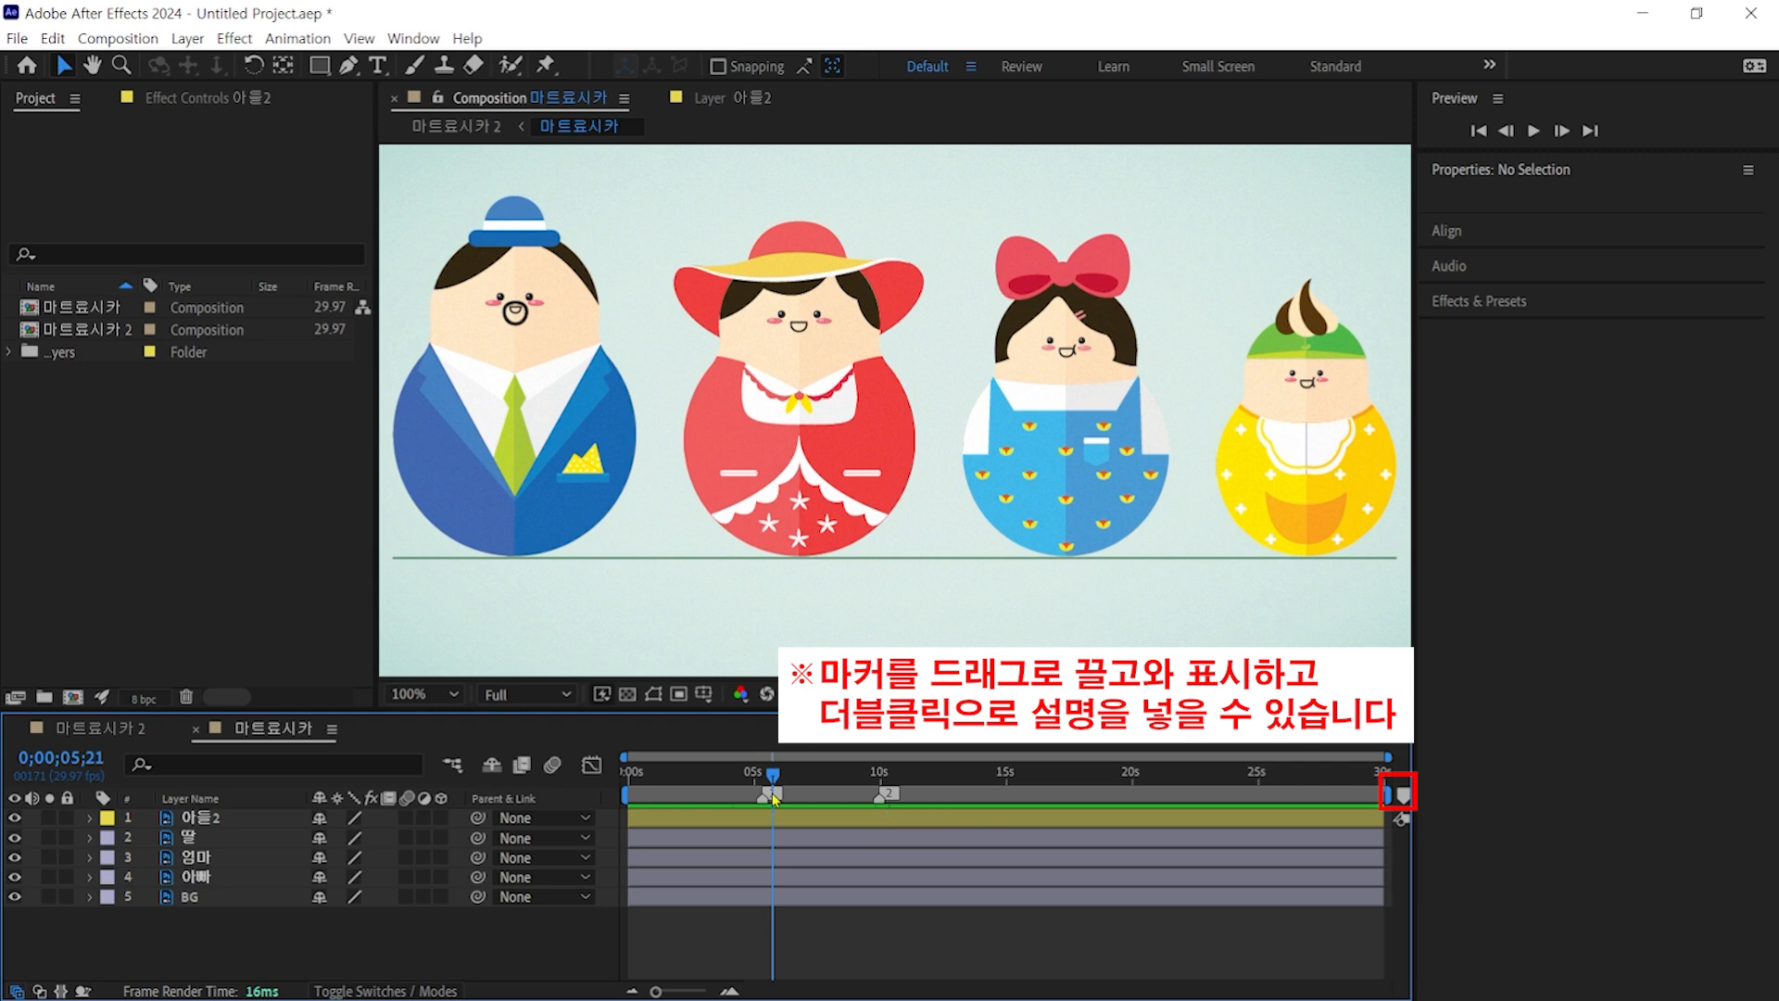
click(775, 795)
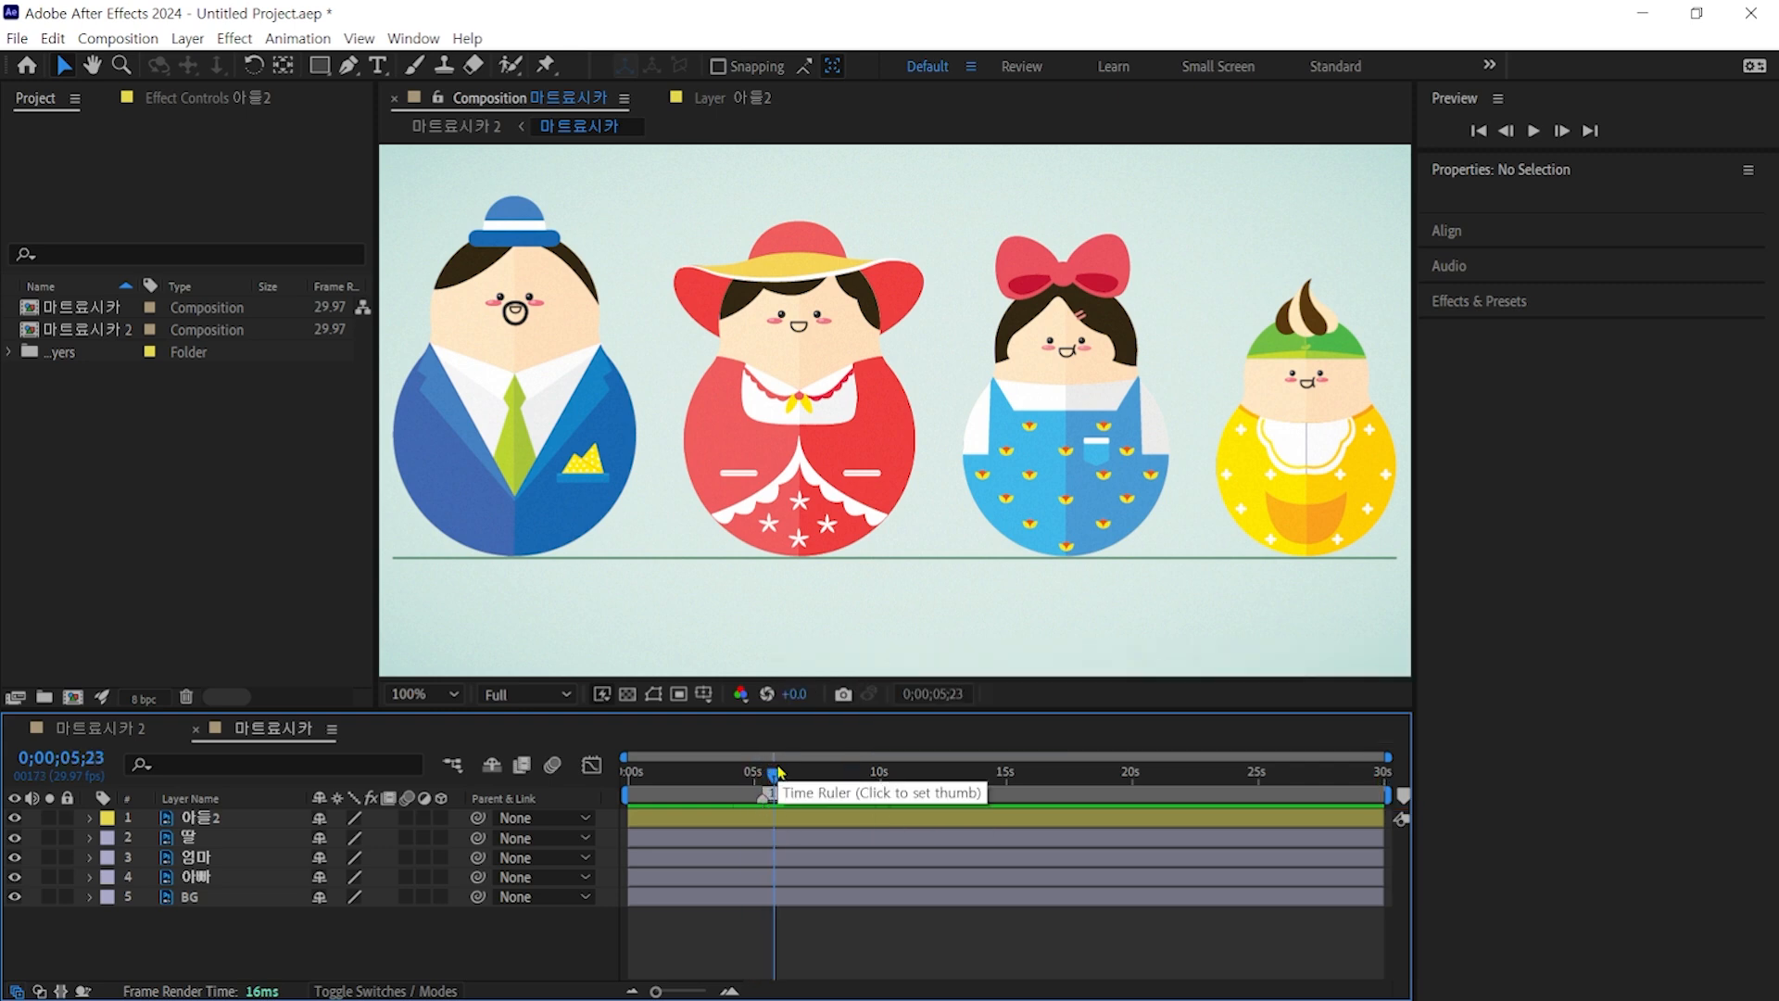
click(779, 774)
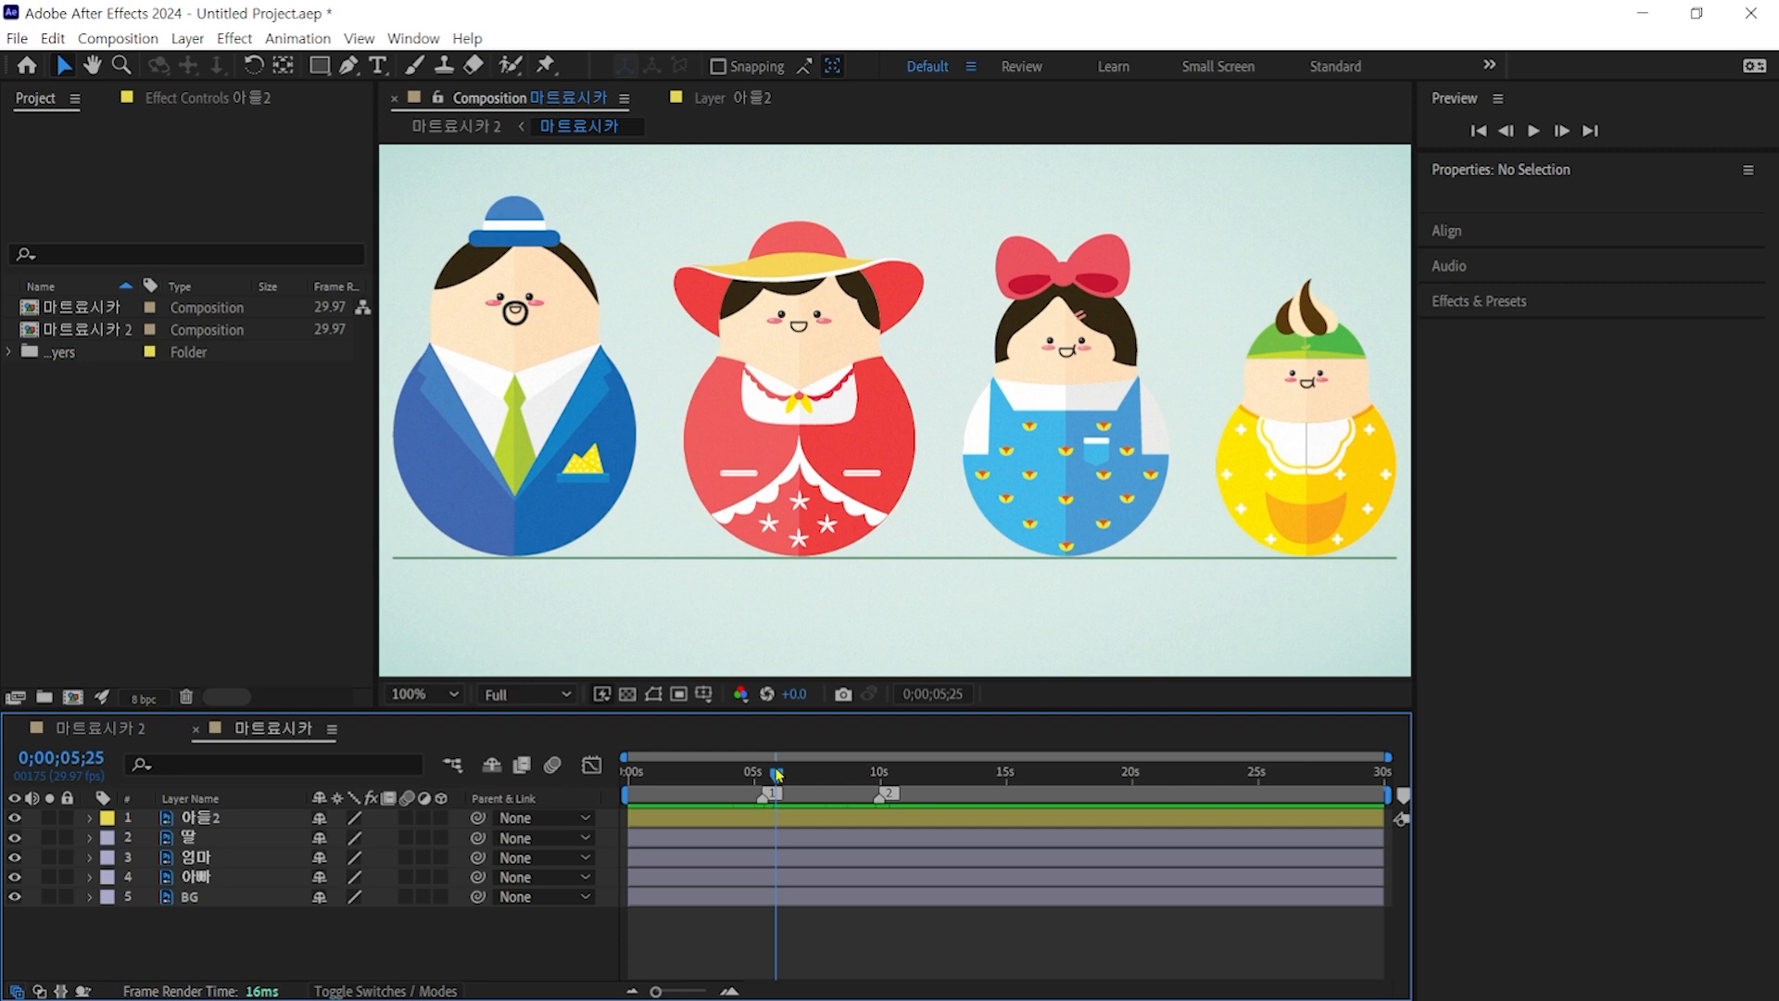
click(769, 774)
Step: Set the comment of the marker near 10 seconds to "애니메이션 시작" and move the current time to 0;00;01;16
double_click(888, 794)
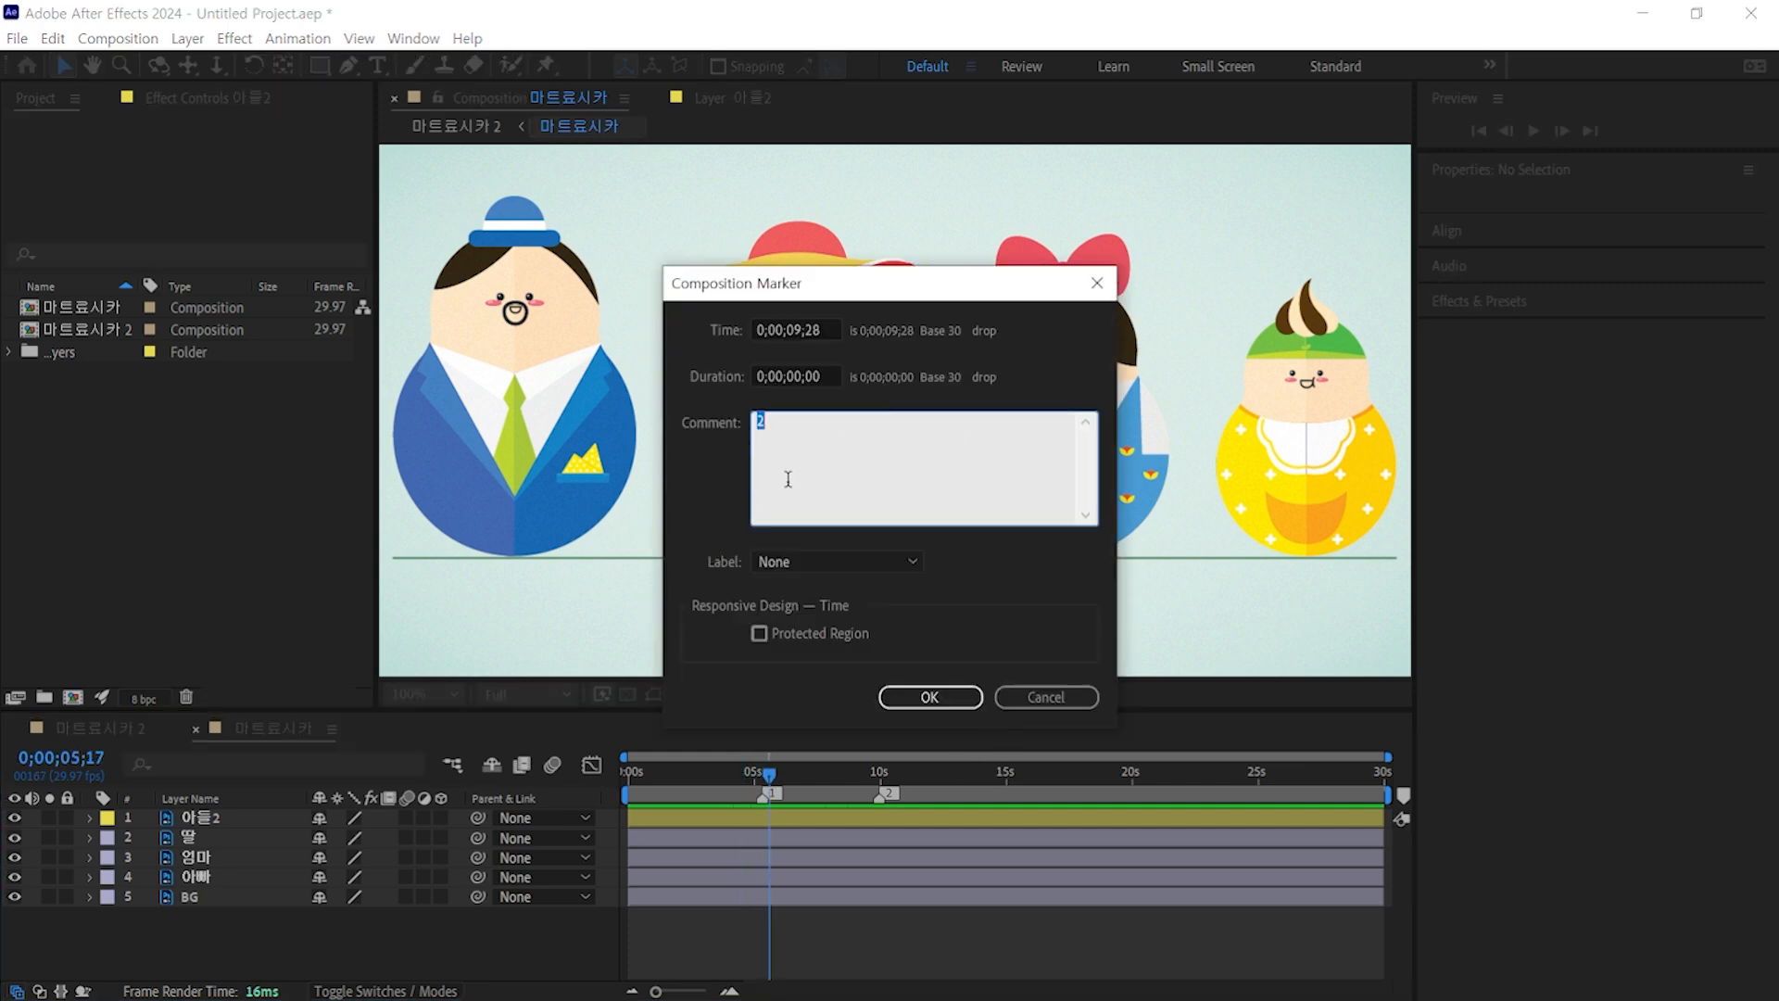
text(애니메이션 시작)
click(964, 701)
click(668, 772)
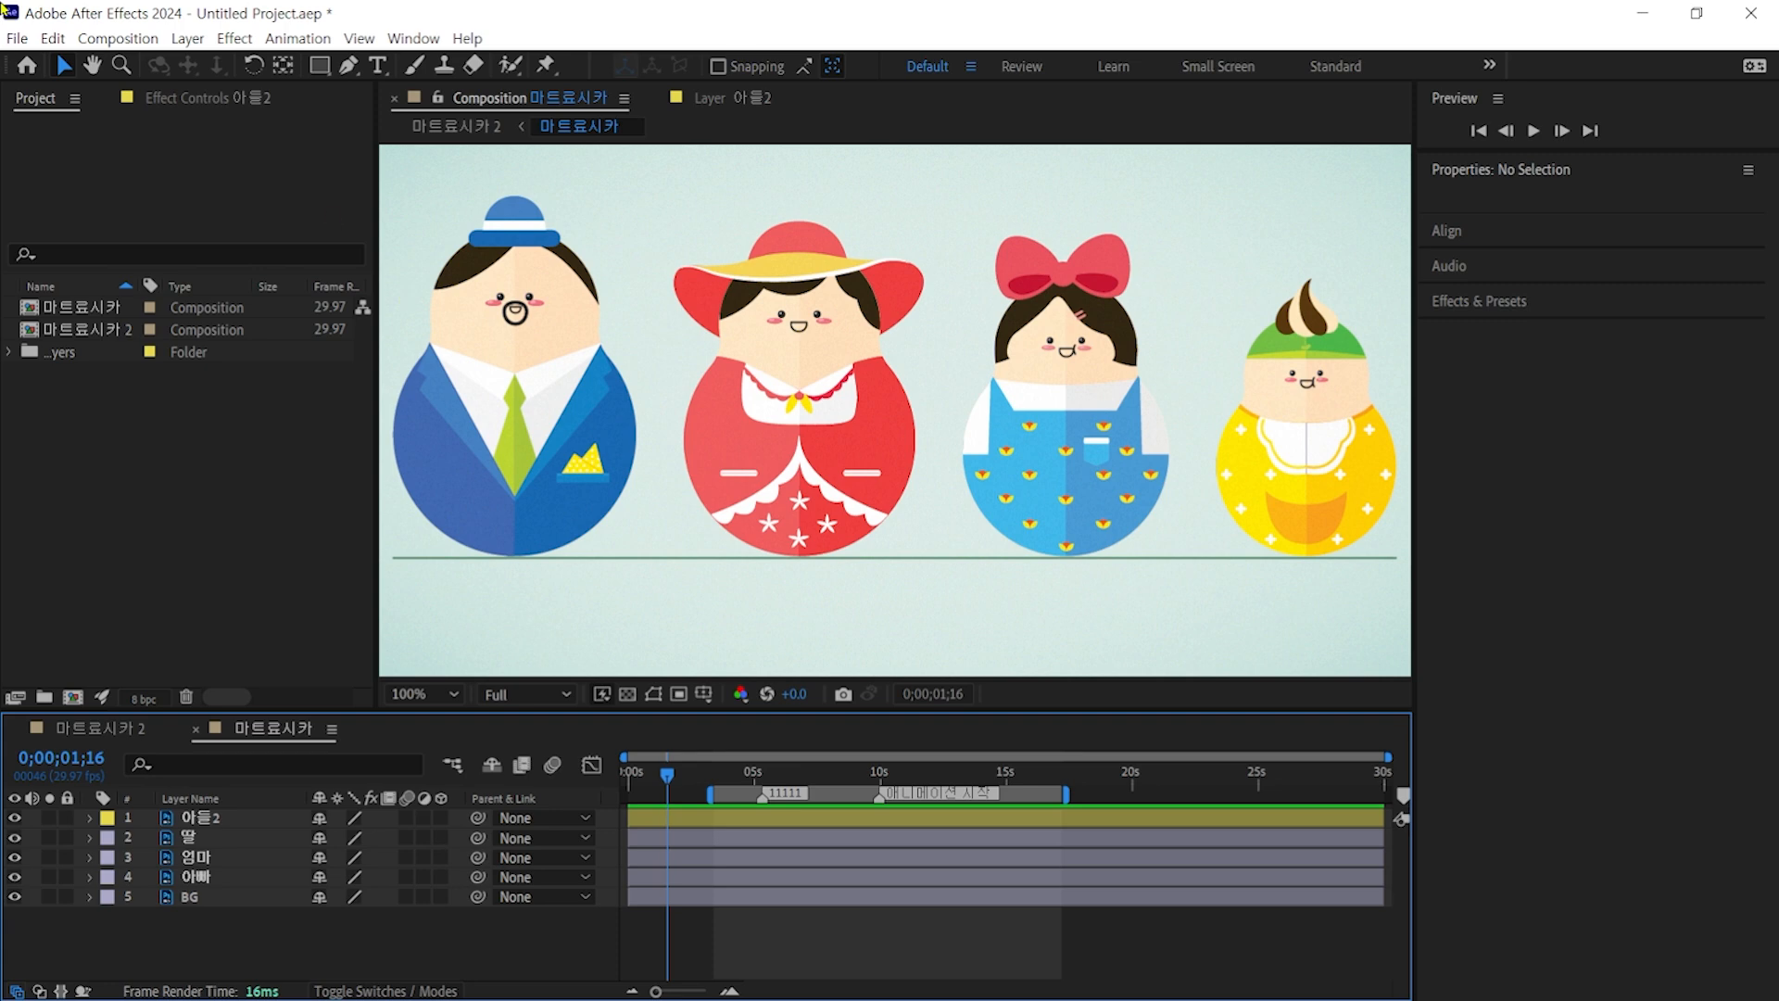
Step: Start saving the project under a new name, browse to the desktop folder, and cancel the save
click(18, 38)
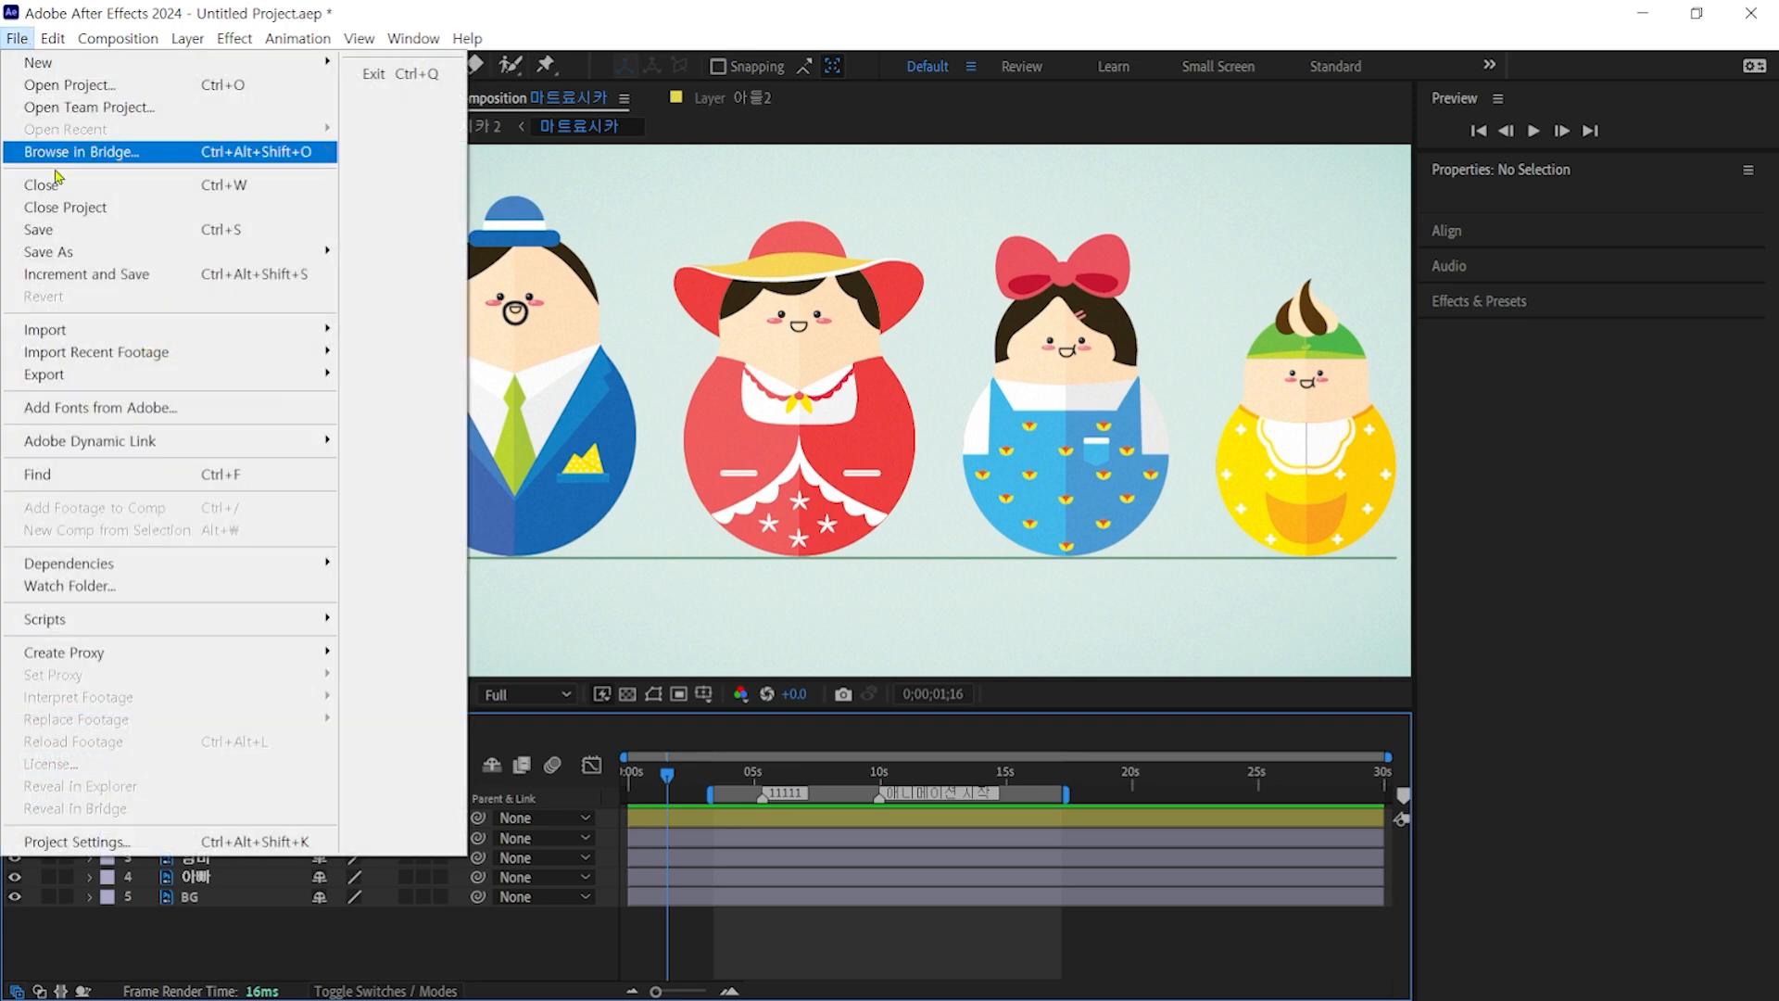
mouse_move(90, 254)
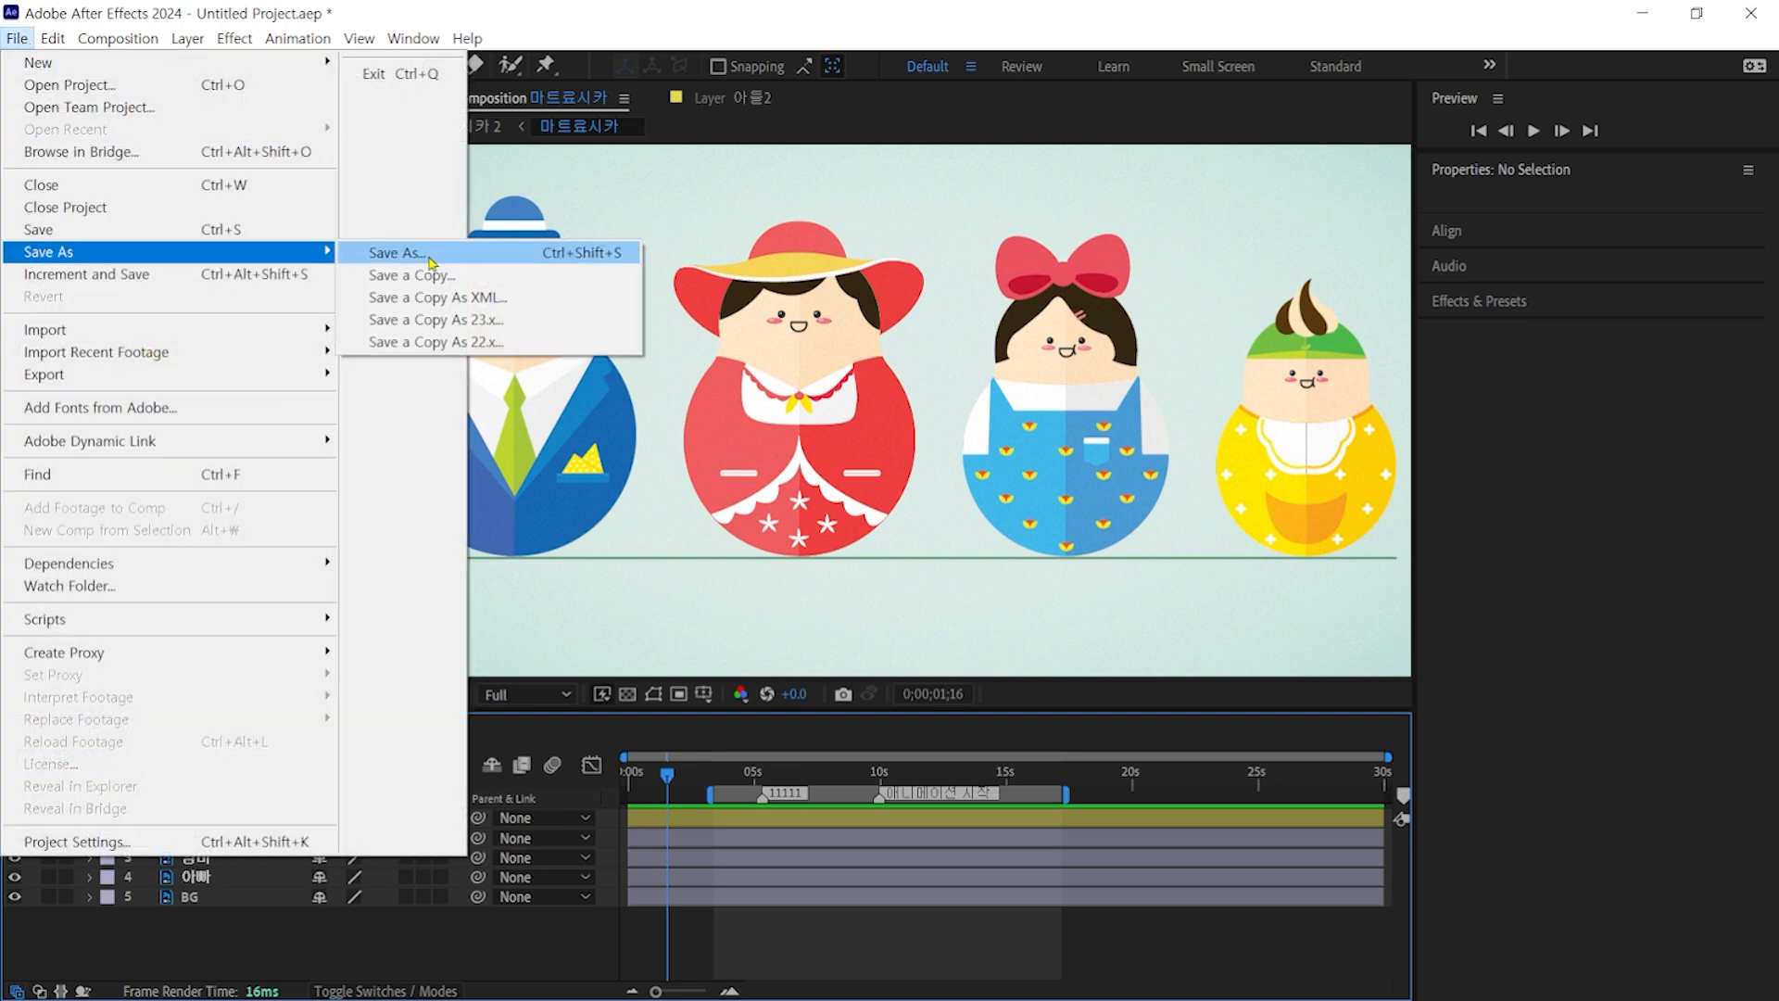
click(398, 252)
click(102, 223)
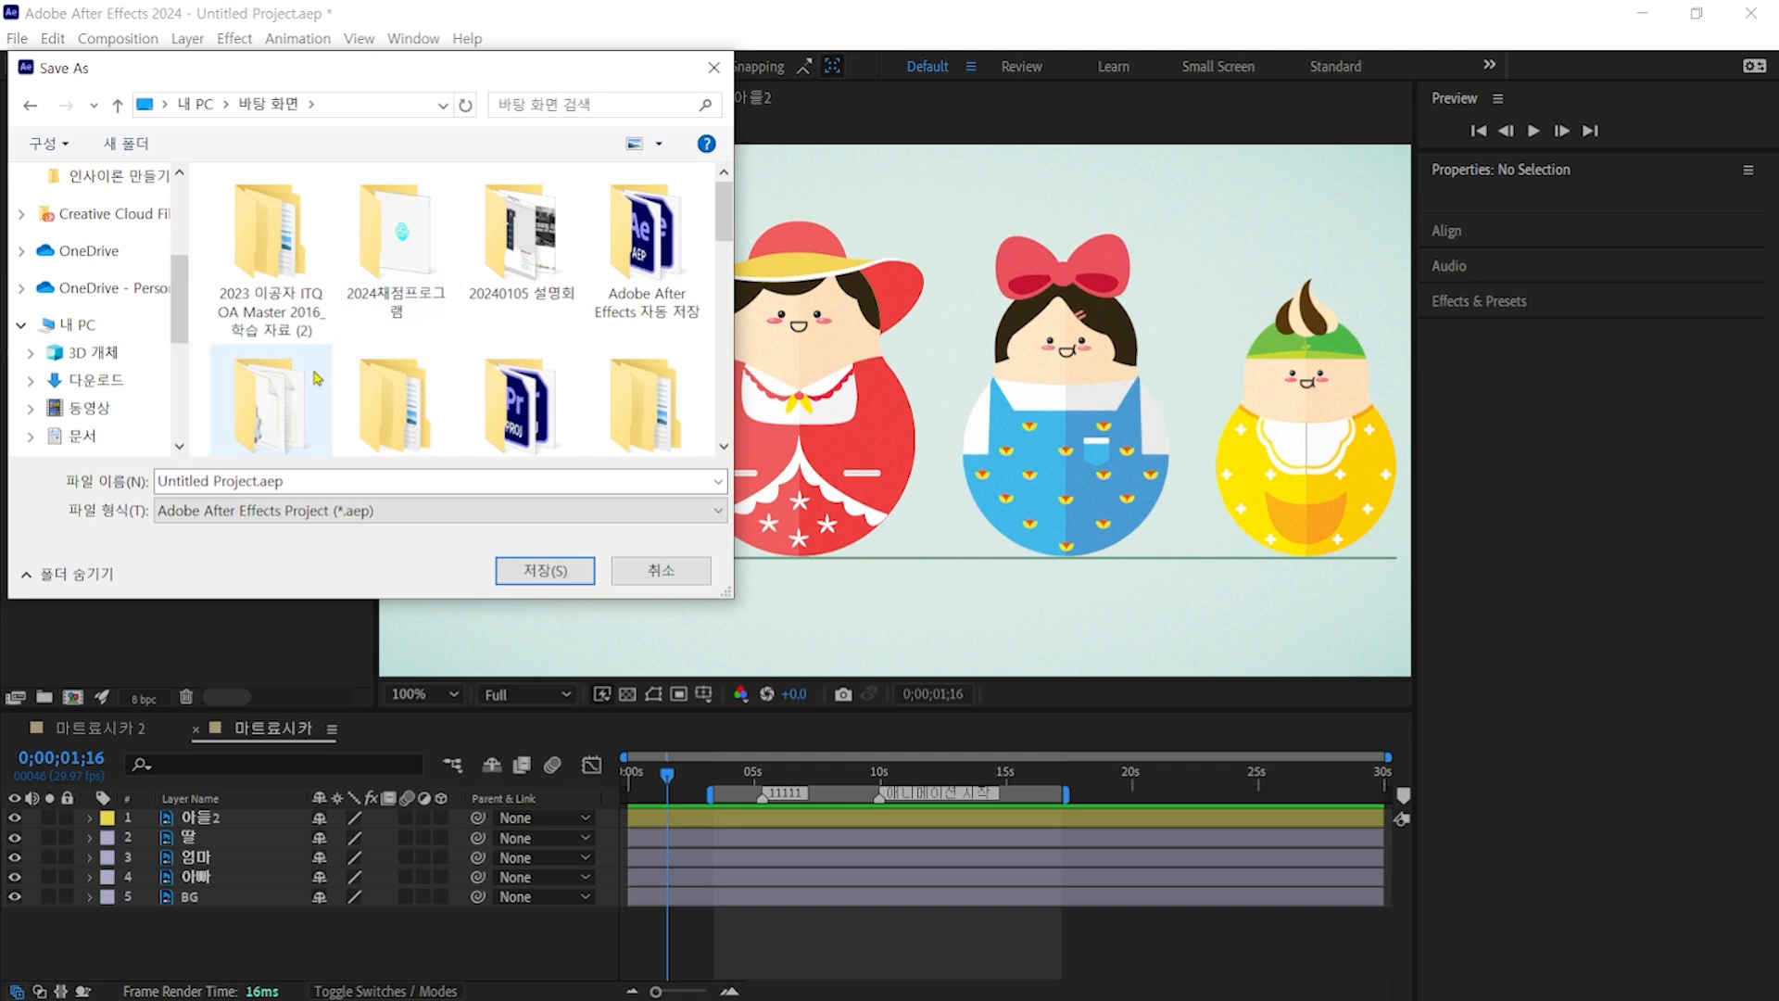
click(671, 576)
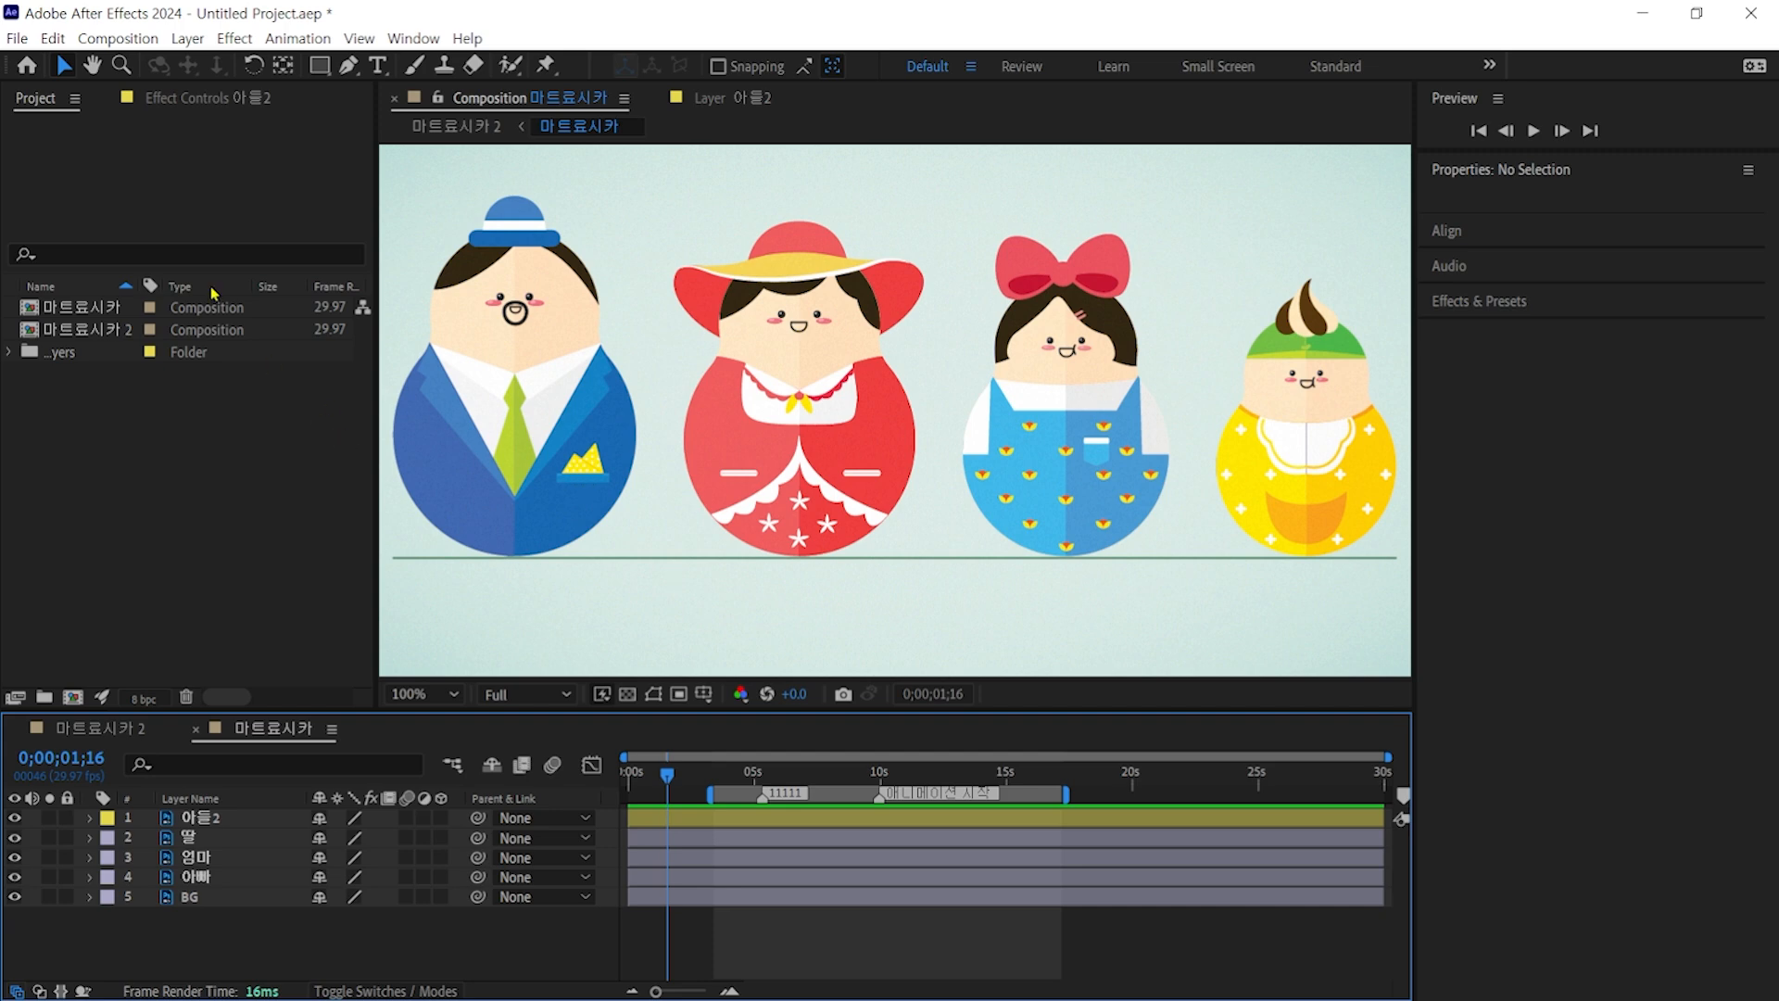
Step: Add the 마트료시카 composition to the render queue
click(137, 44)
click(280, 424)
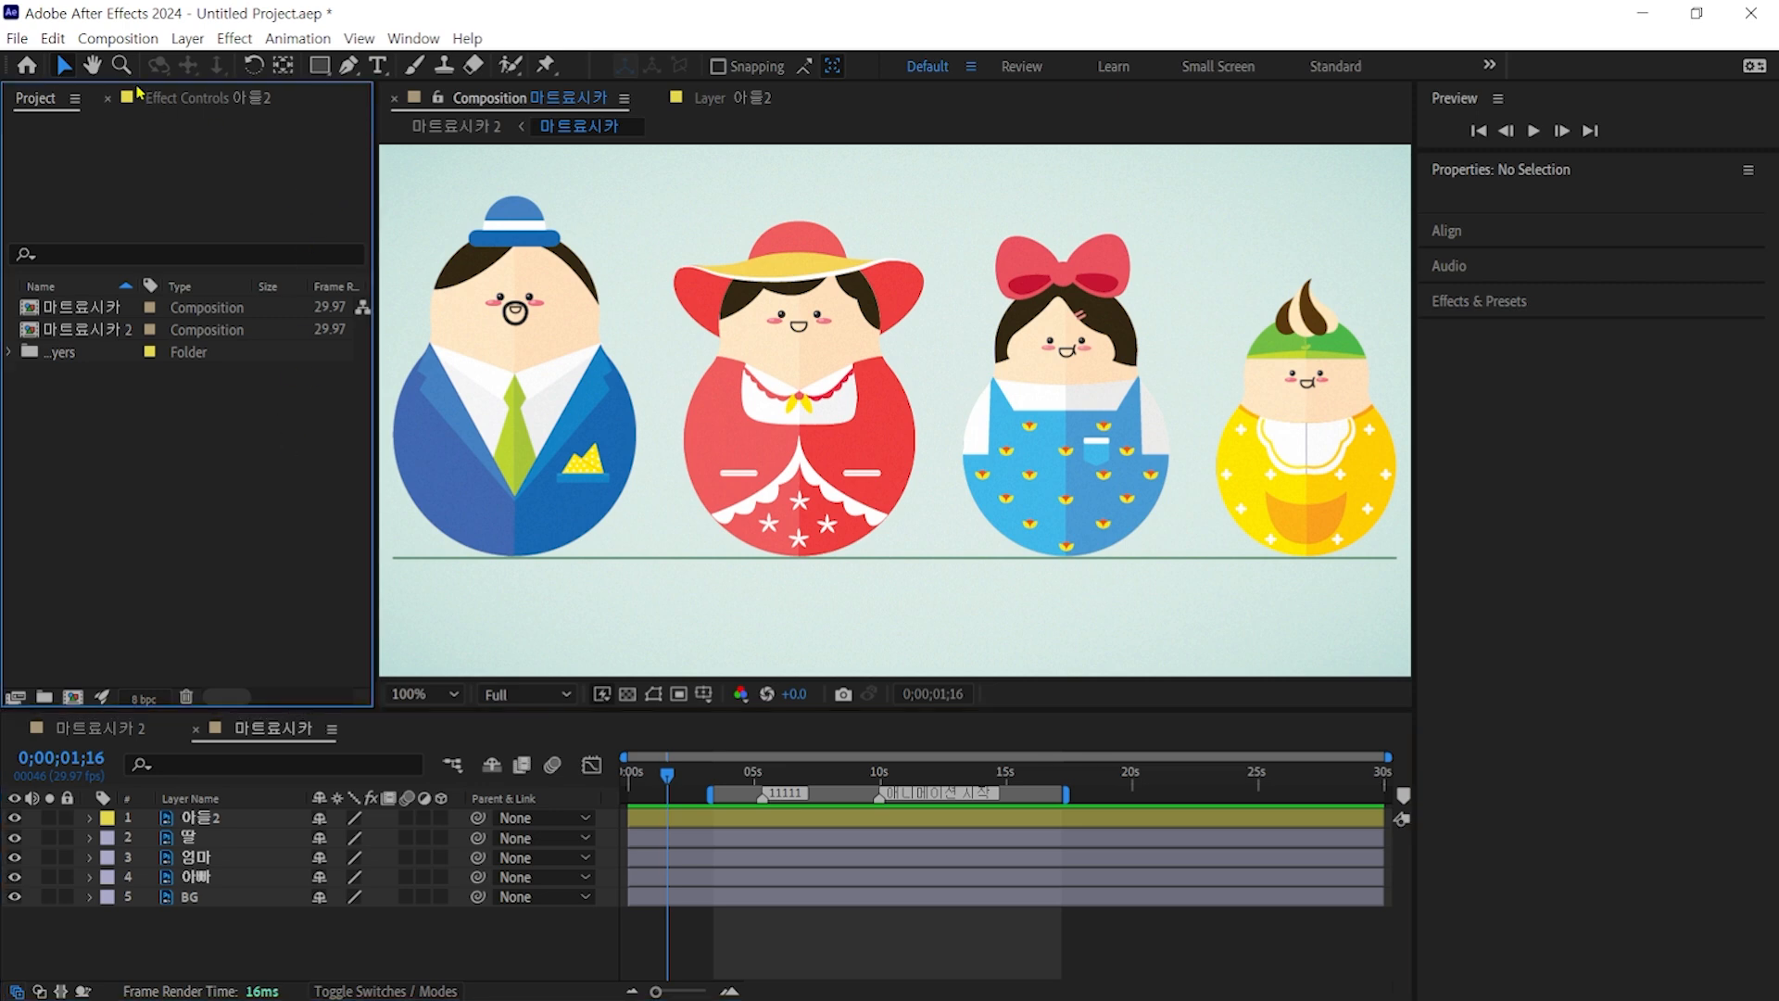
click(118, 38)
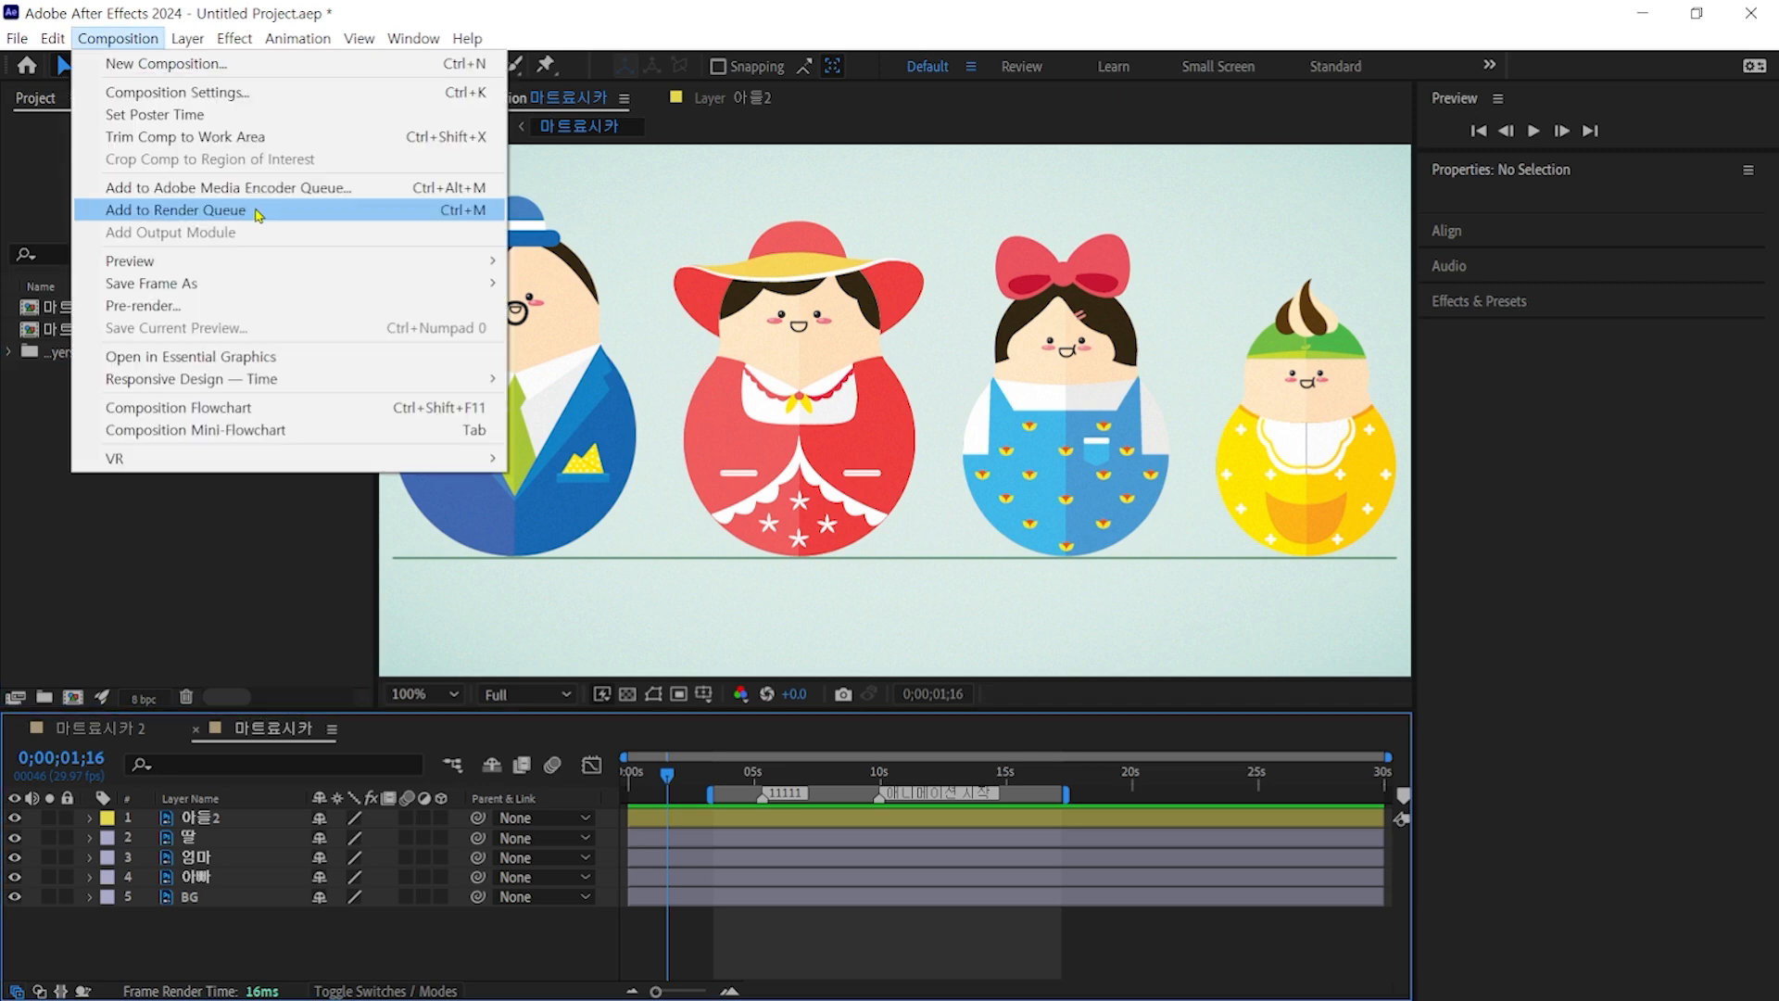
click(246, 210)
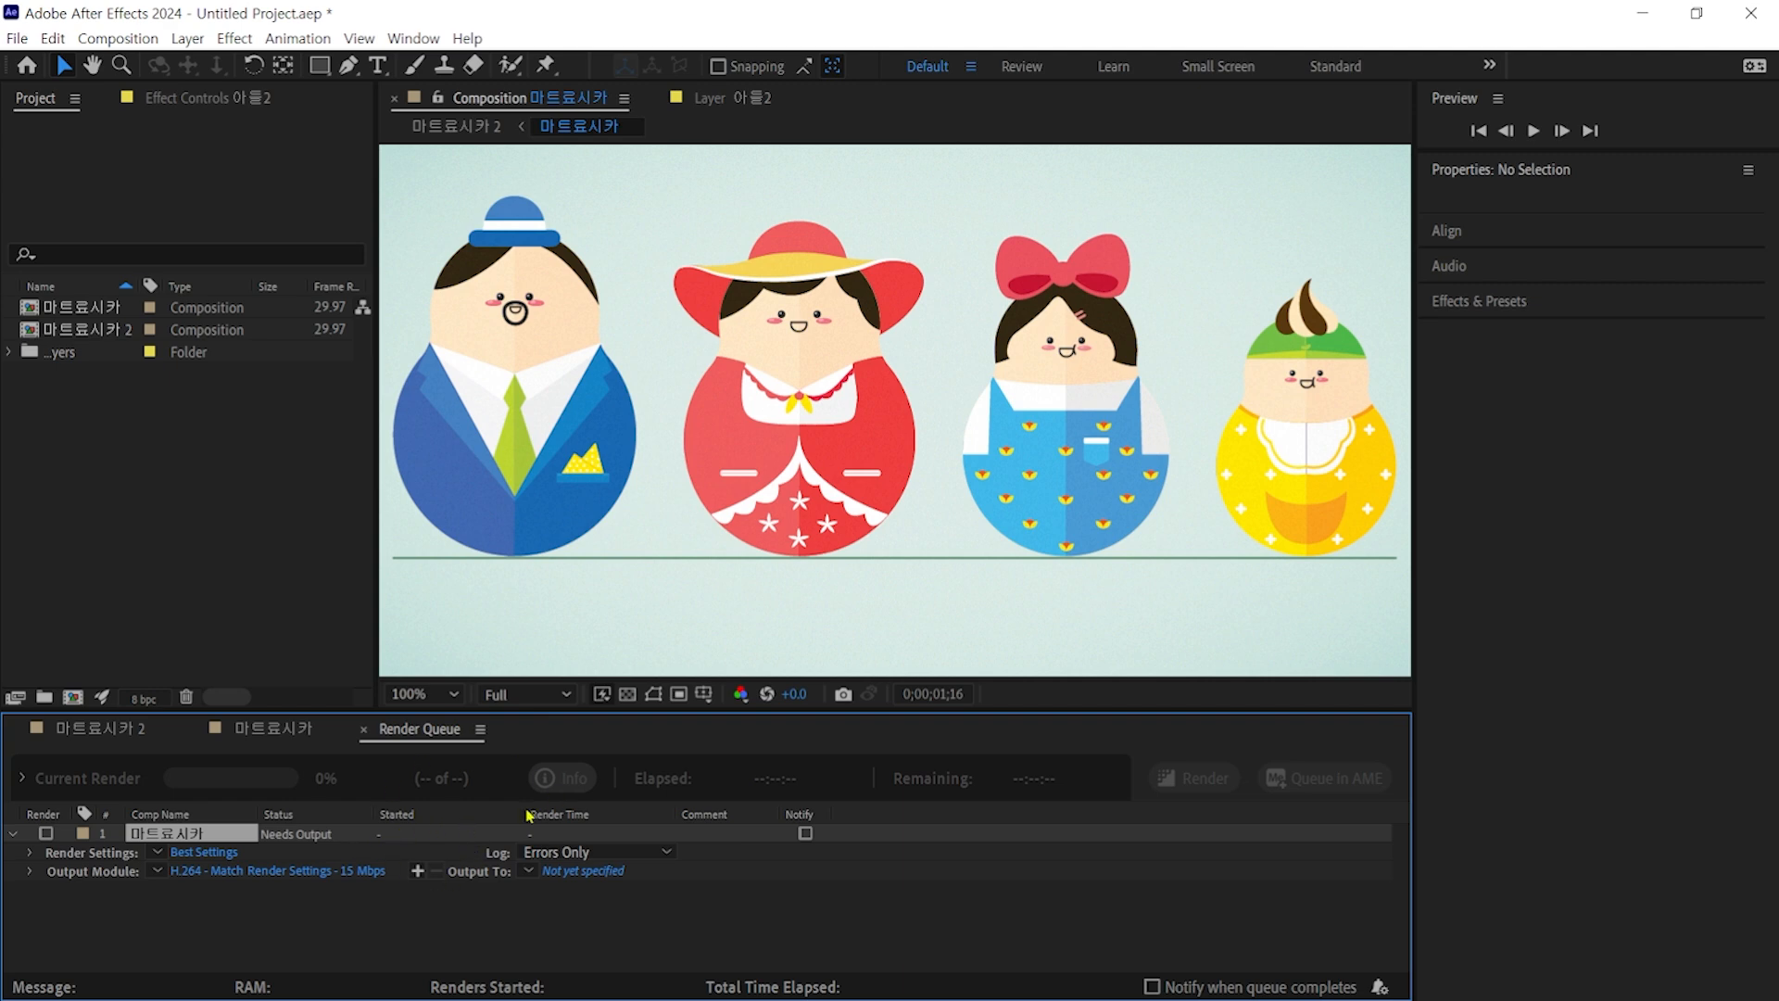
Step: Examine the available Quality options in the queued composition's render settings and leave without changing them
click(190, 853)
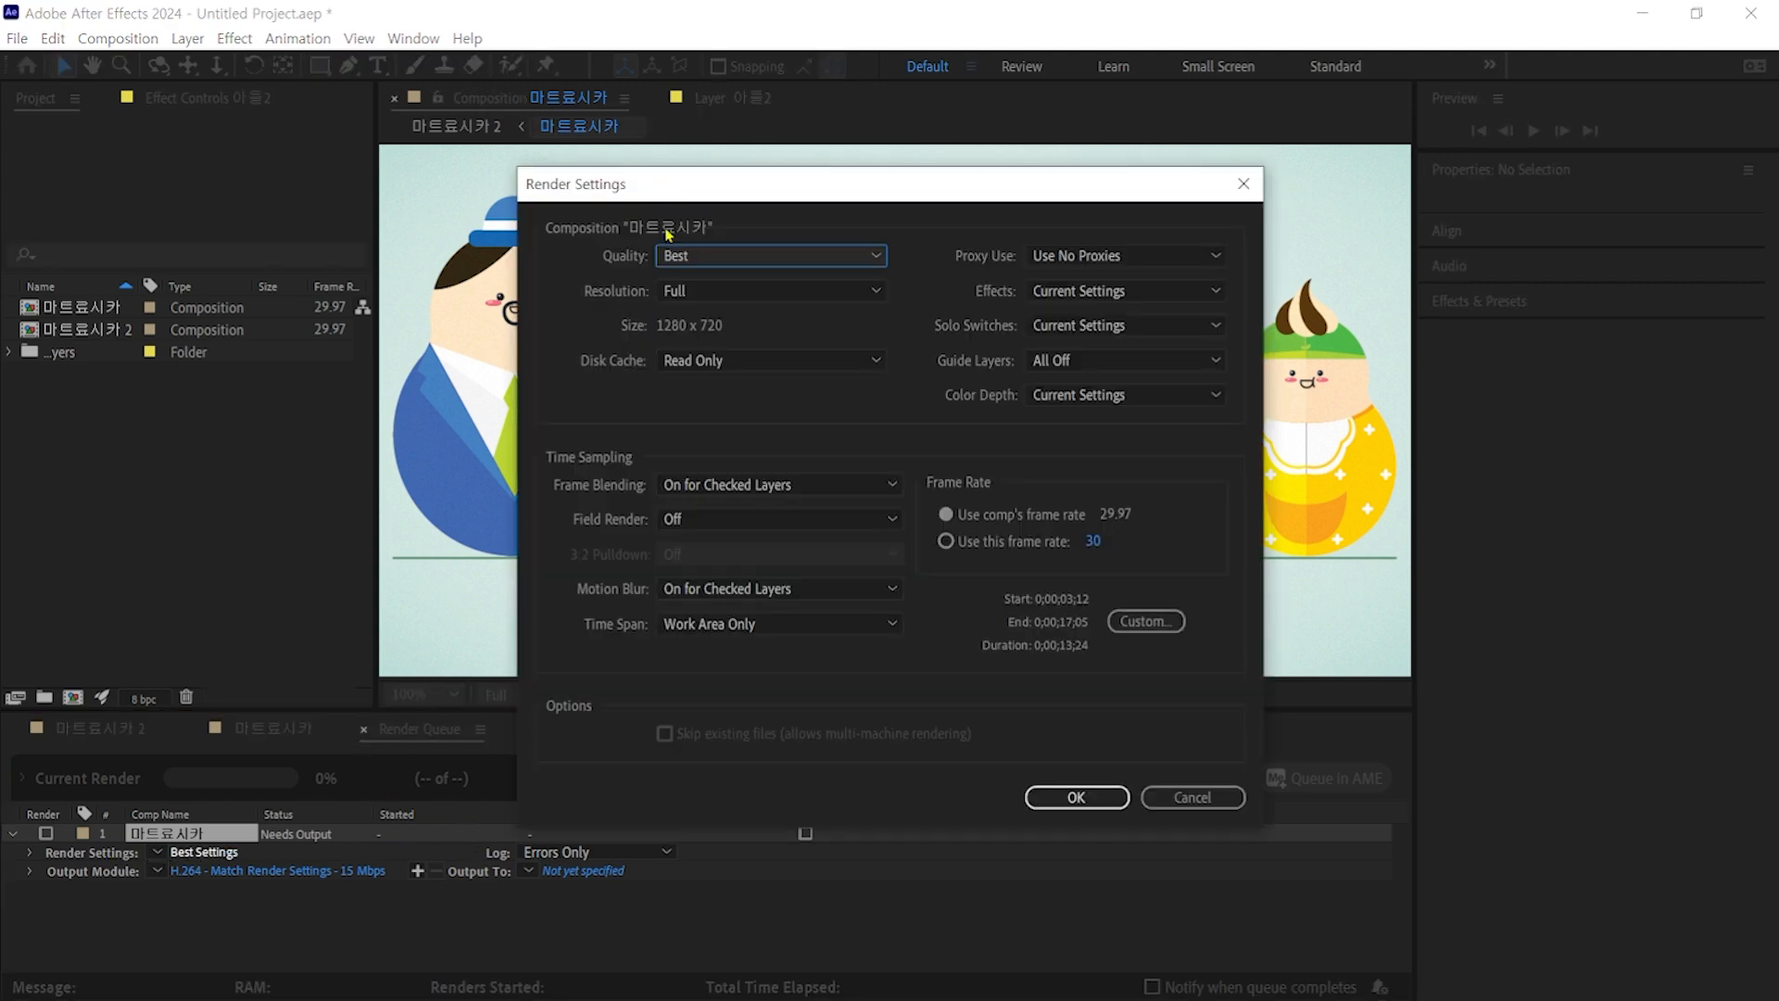
click(840, 255)
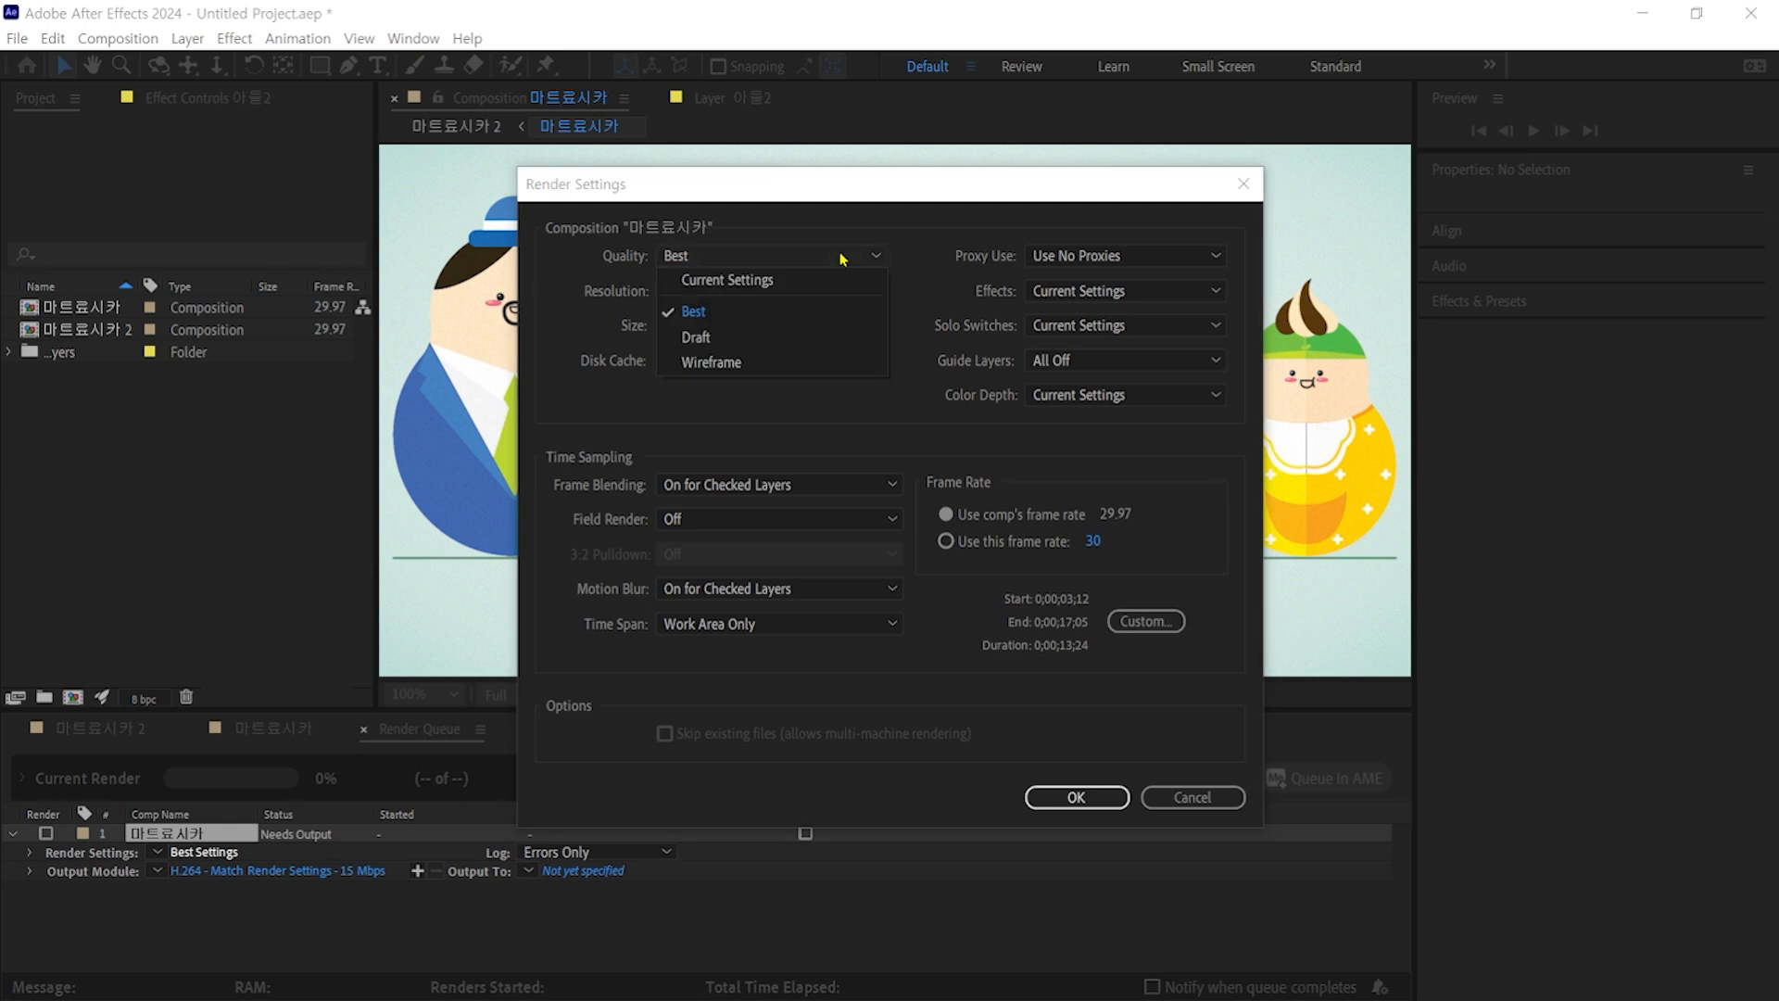
click(840, 255)
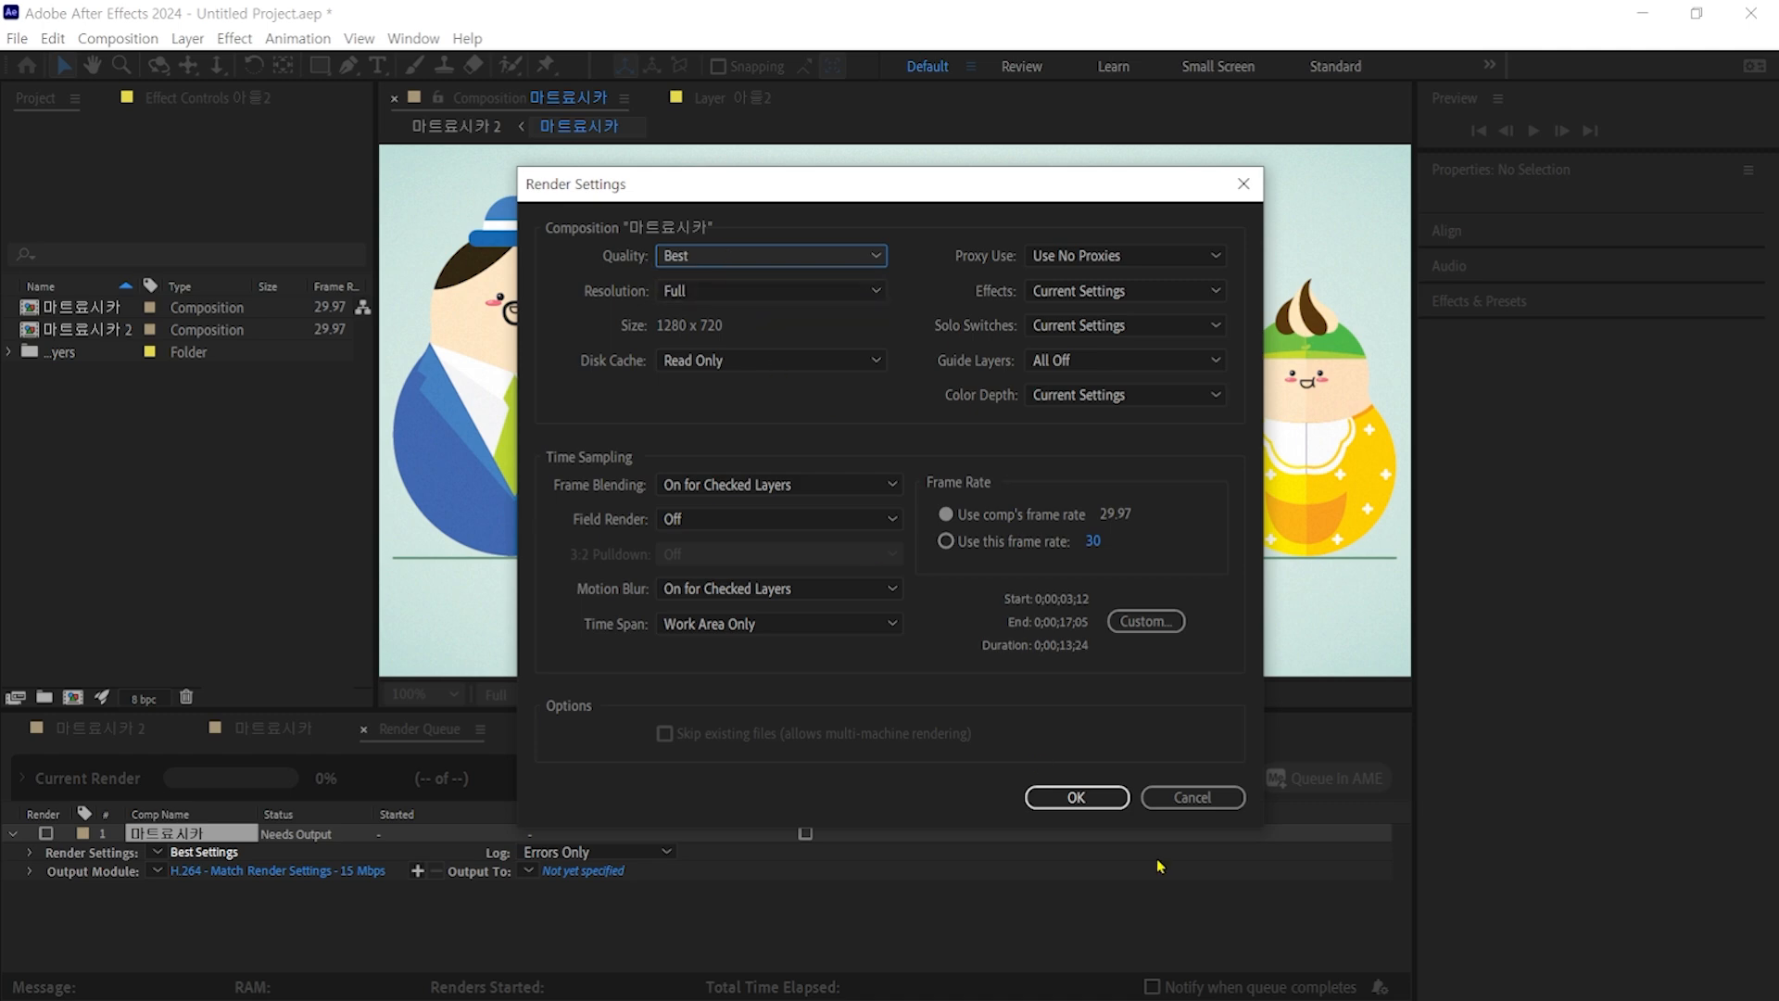
click(1201, 801)
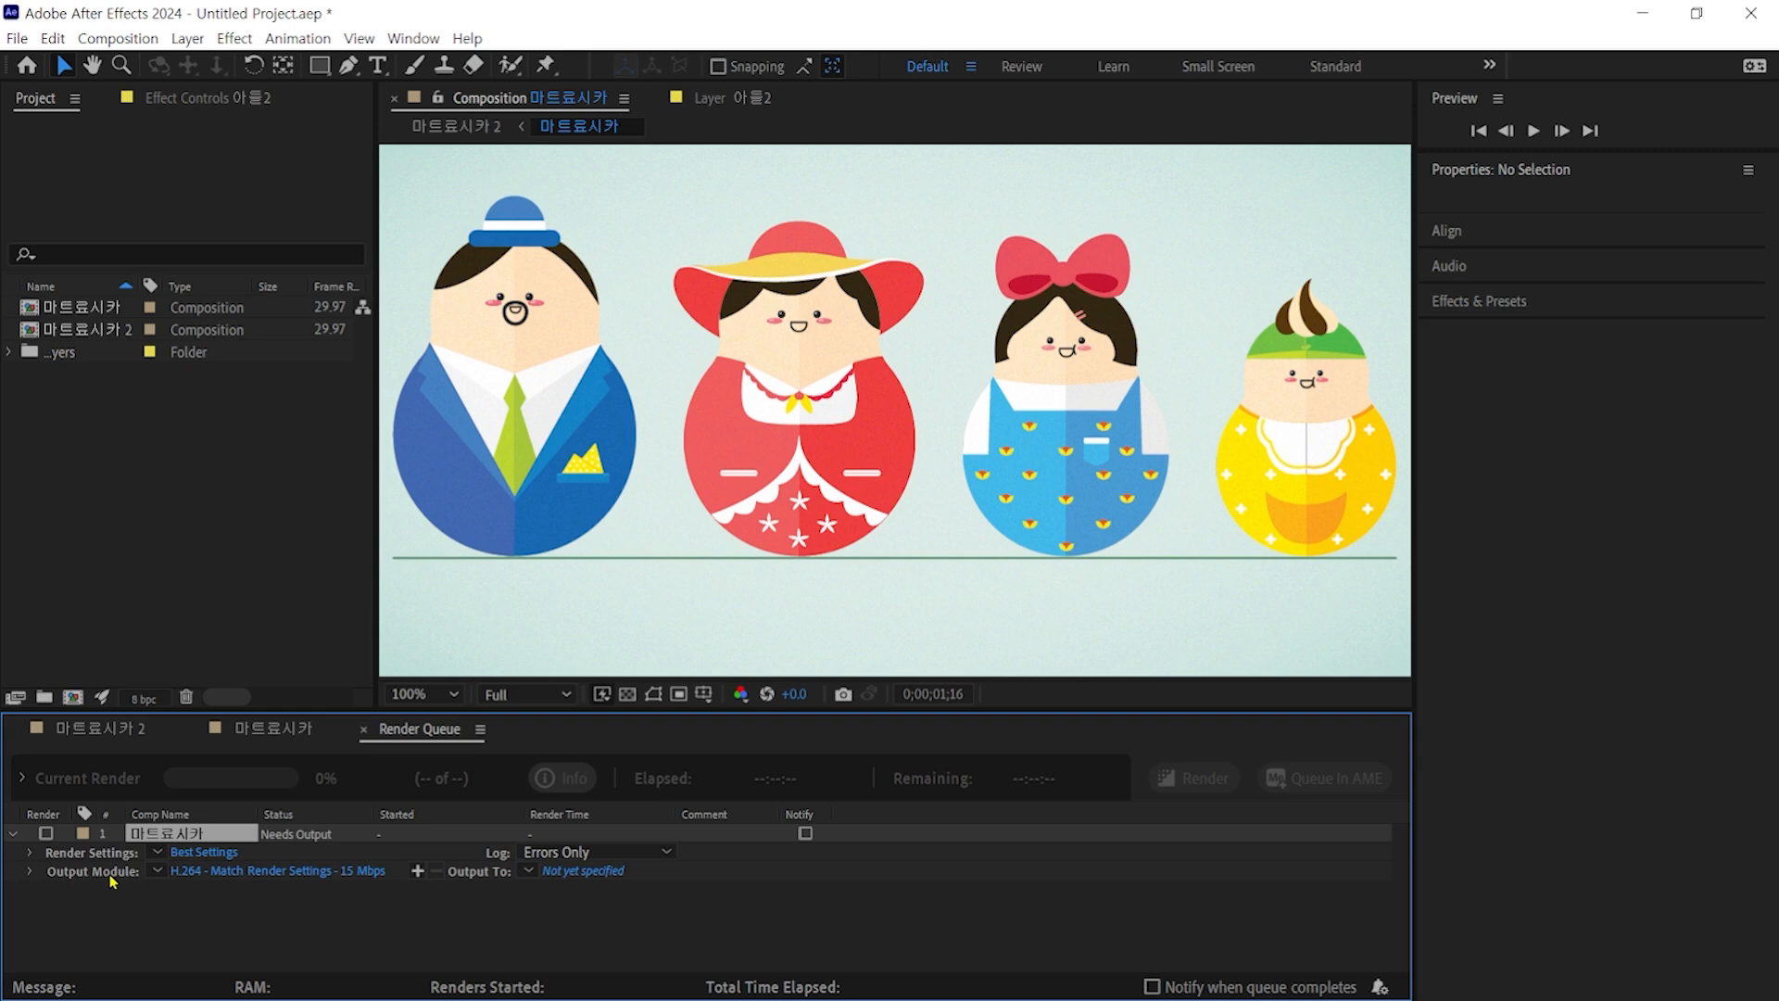
Step: Review the queued composition's output module settings and accept them with the H.264 format
click(376, 871)
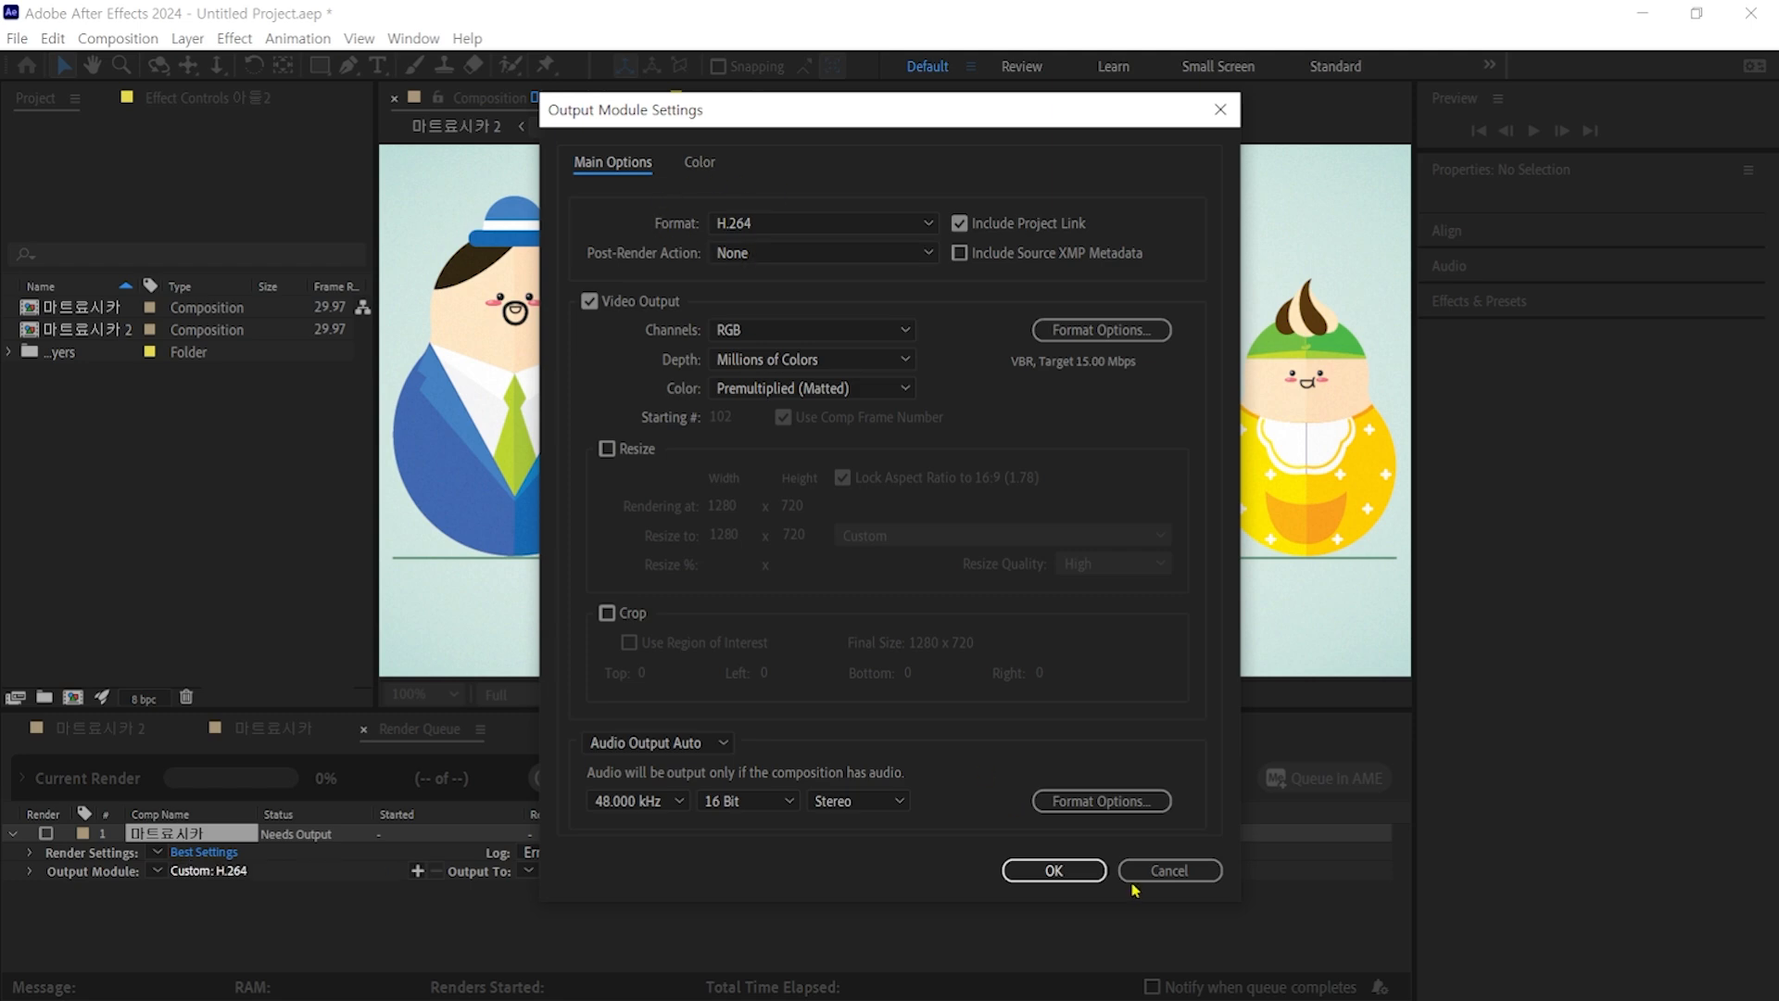
click(1093, 873)
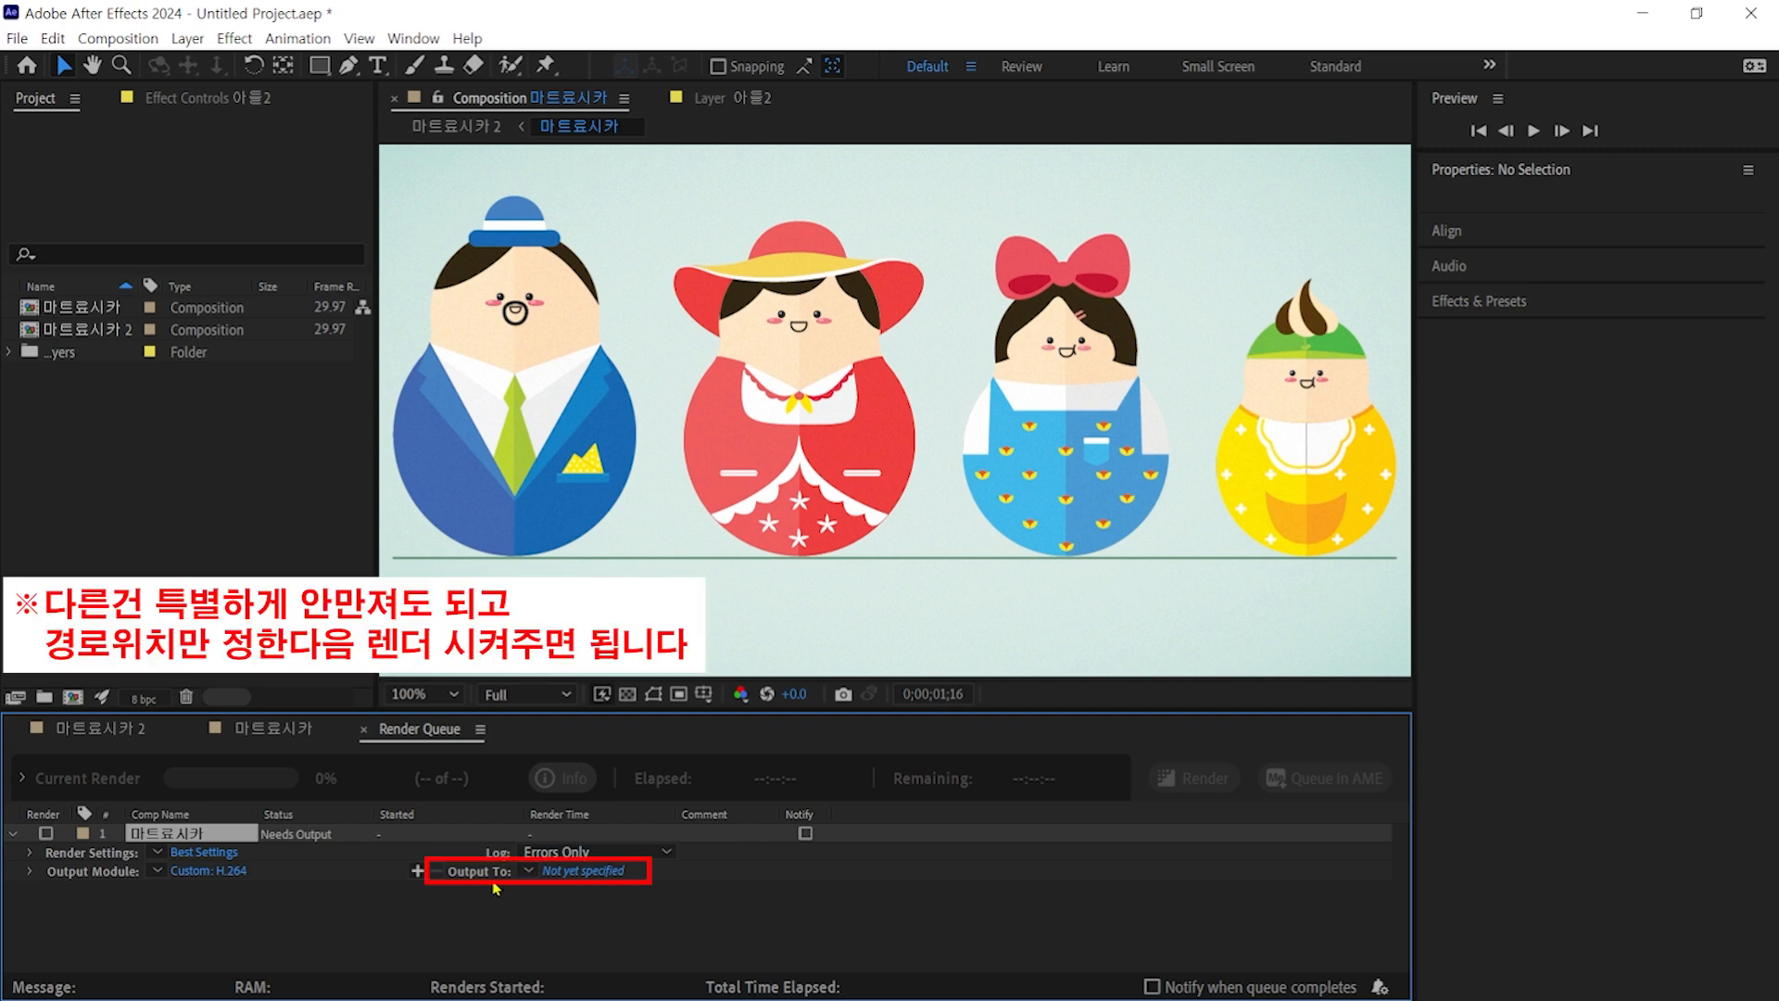
Step: Choose the output location for 마트료시카.mp4 and start rendering the queued composition
click(579, 871)
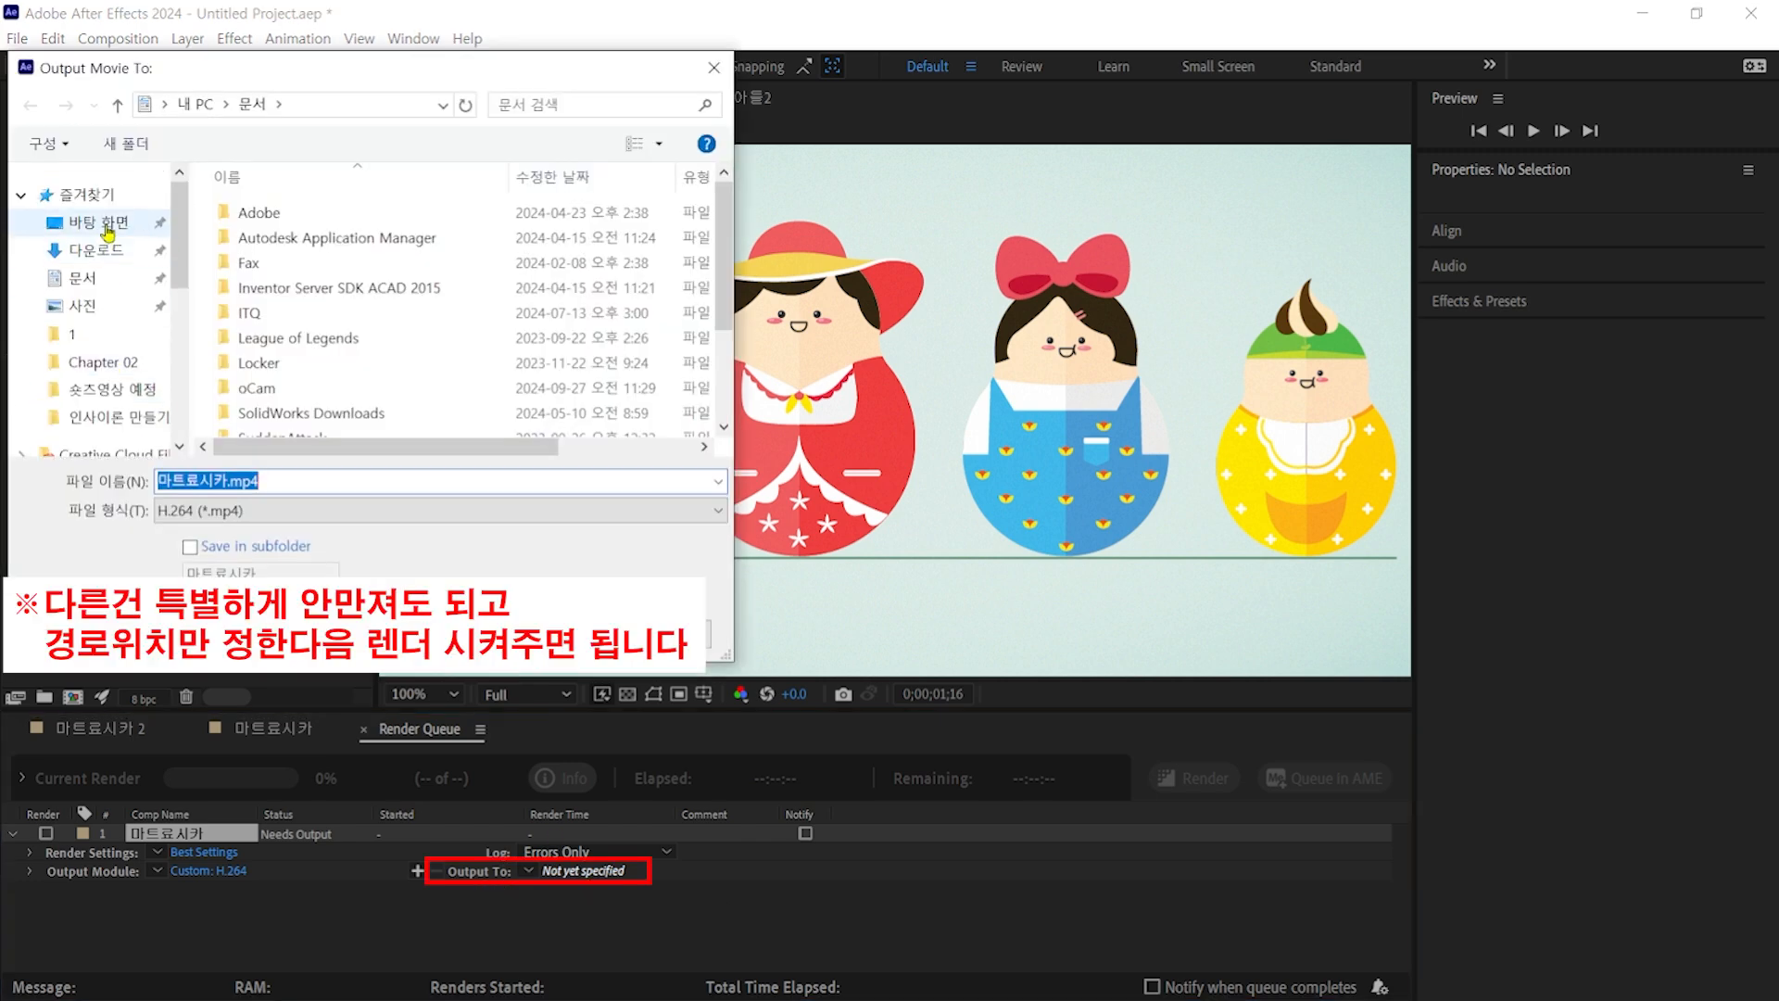
click(109, 250)
key(Return)
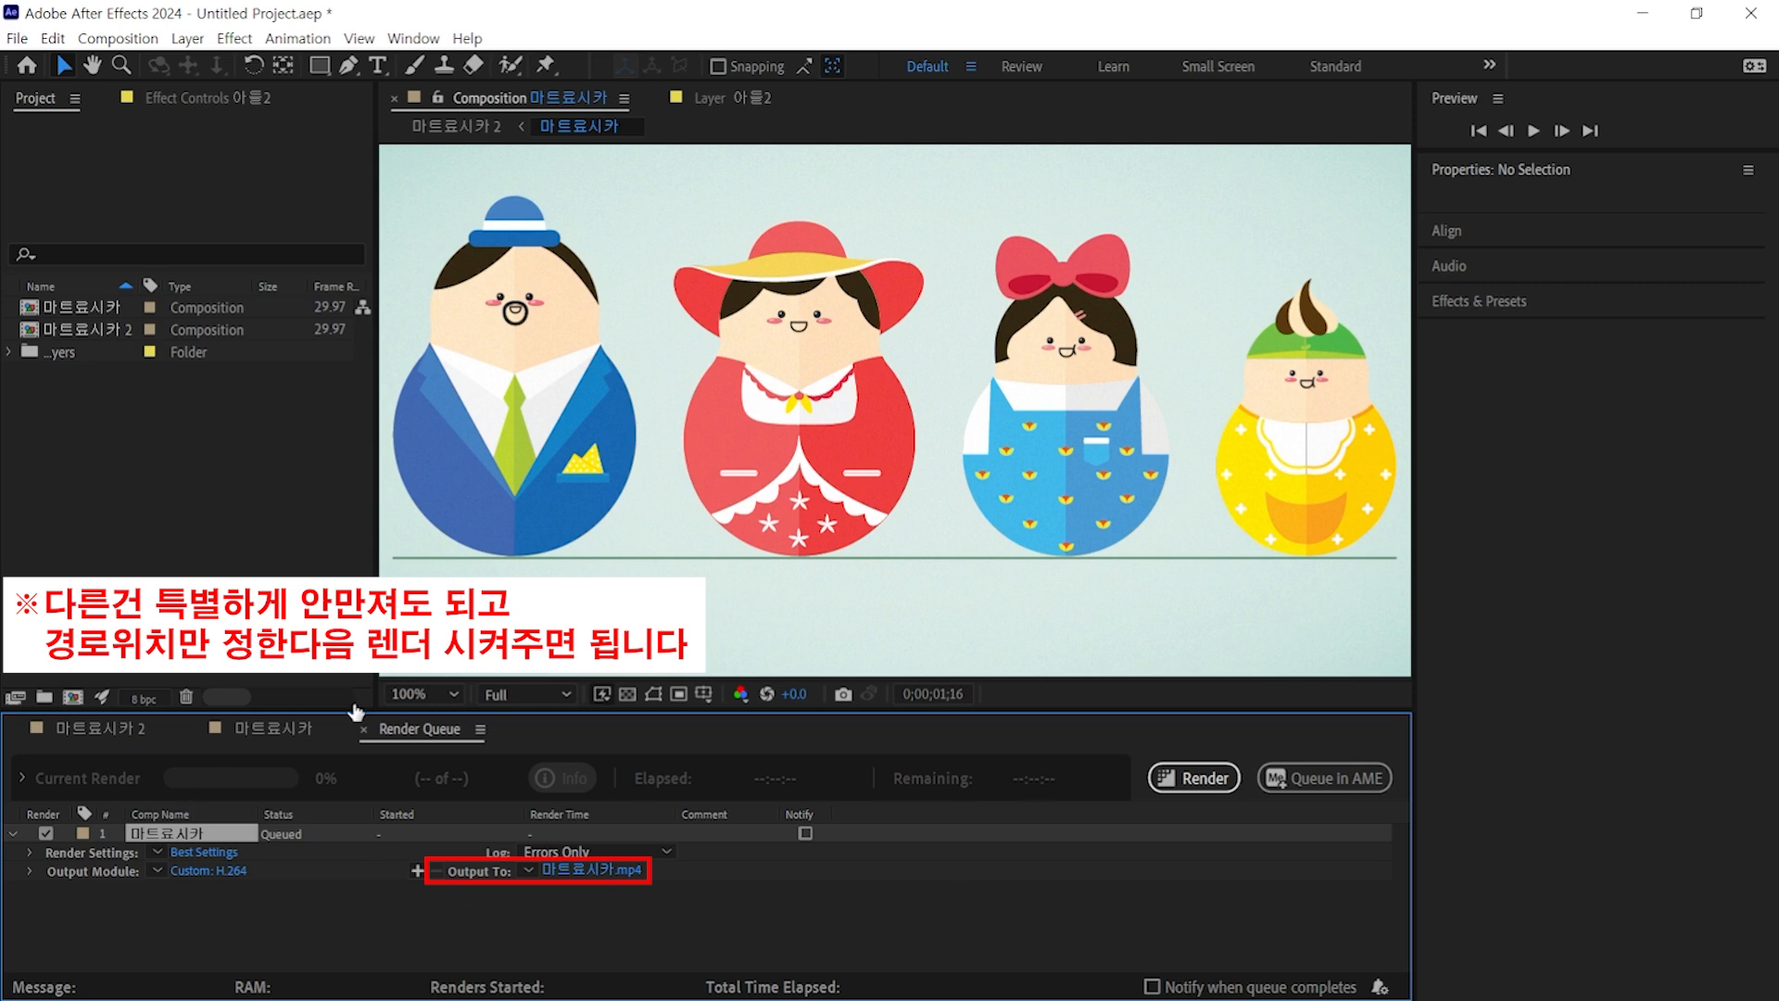
click(1196, 780)
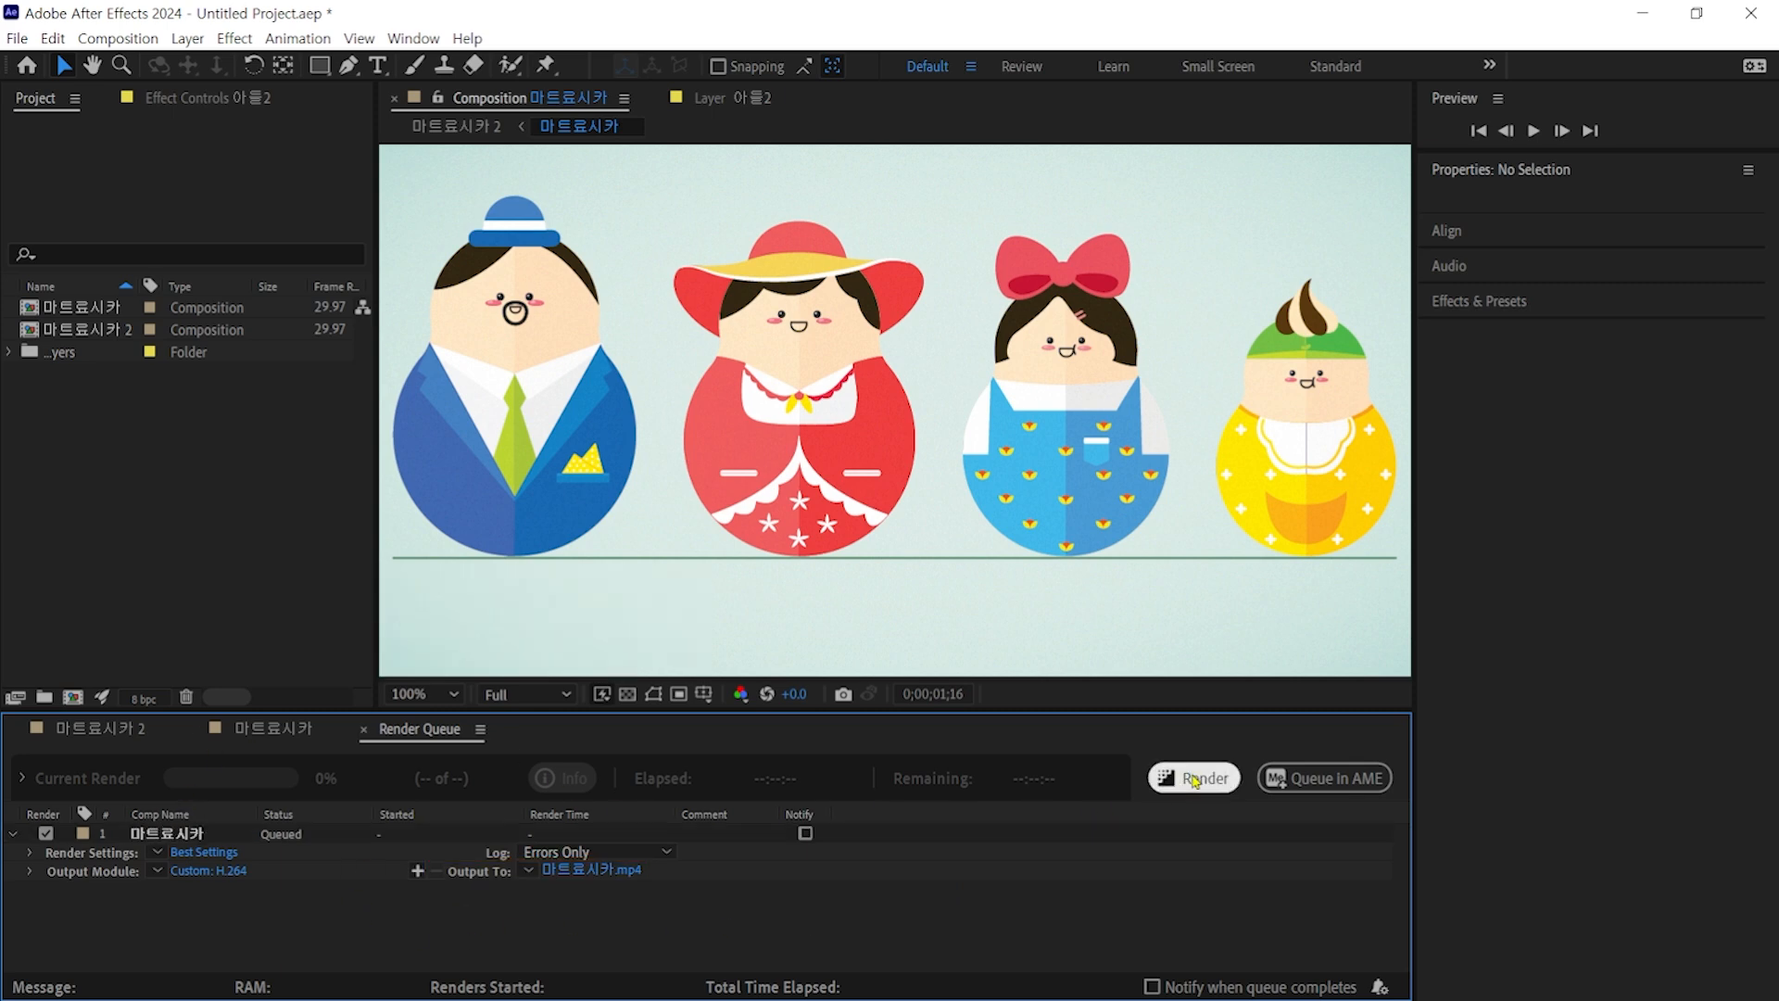